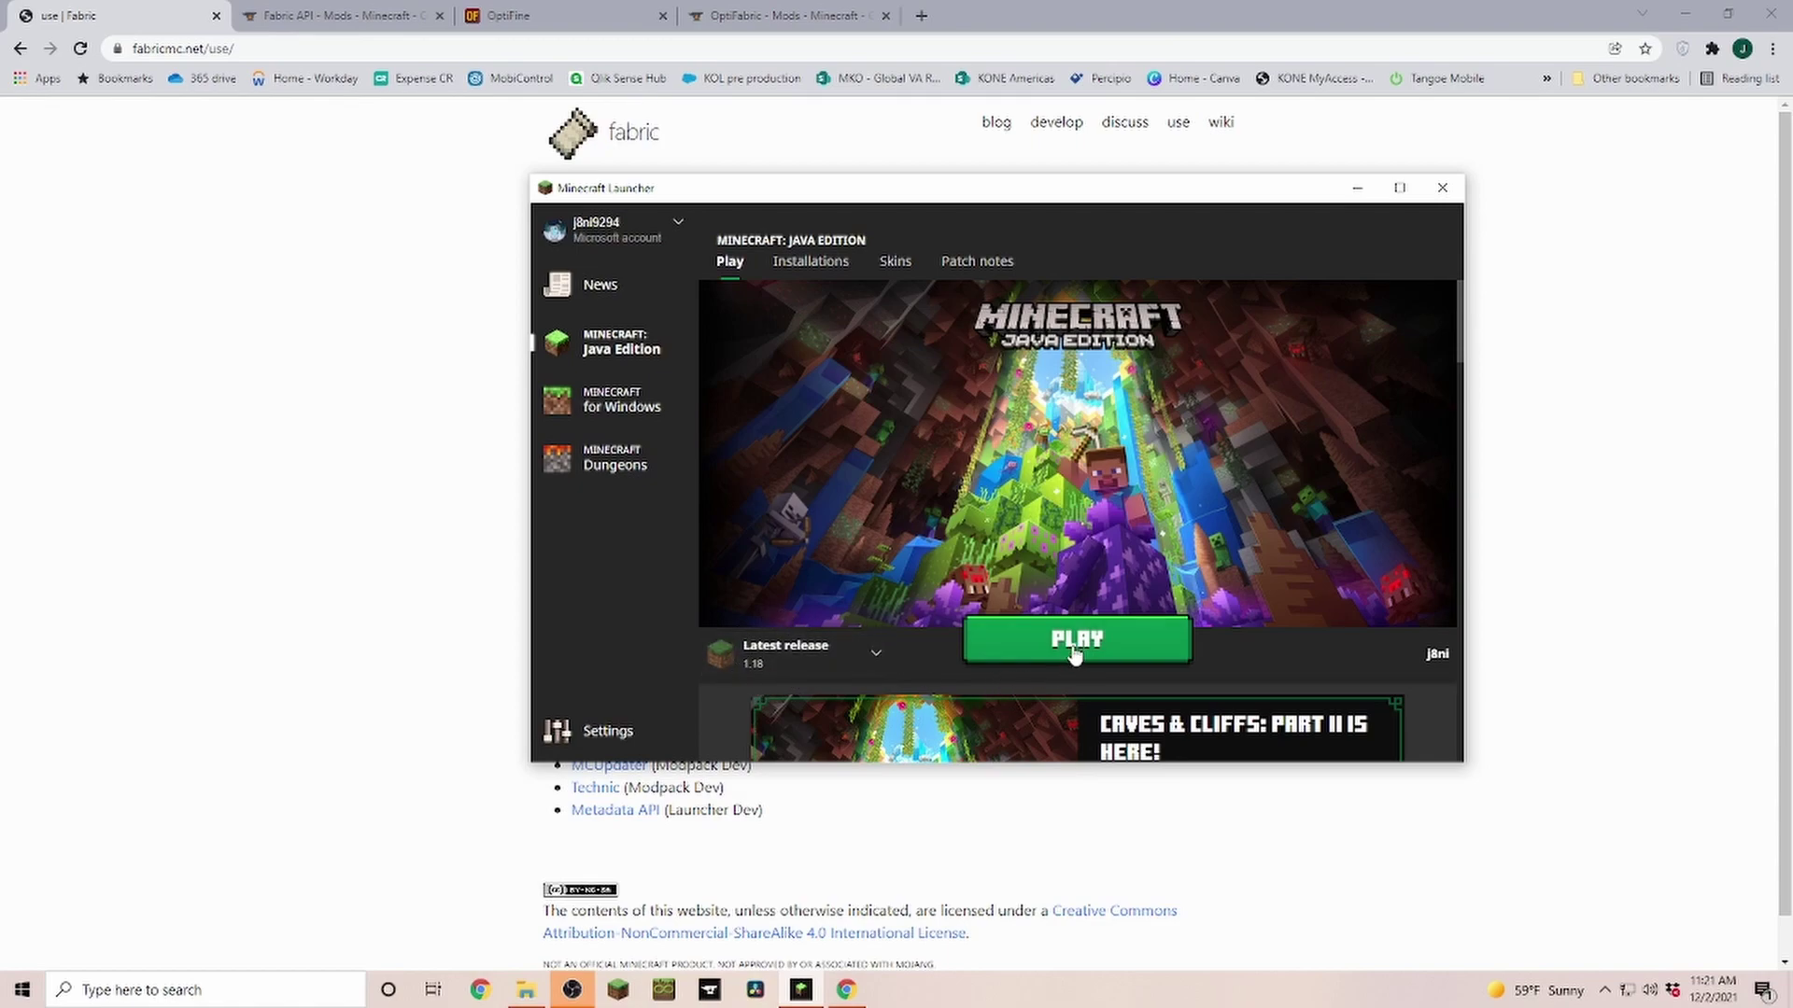
Minimize Minecraft Launcher to show the Fabric 0.10.1 installation page in the browser.
{"action": "left_click", "coordinate": [1356, 191]}
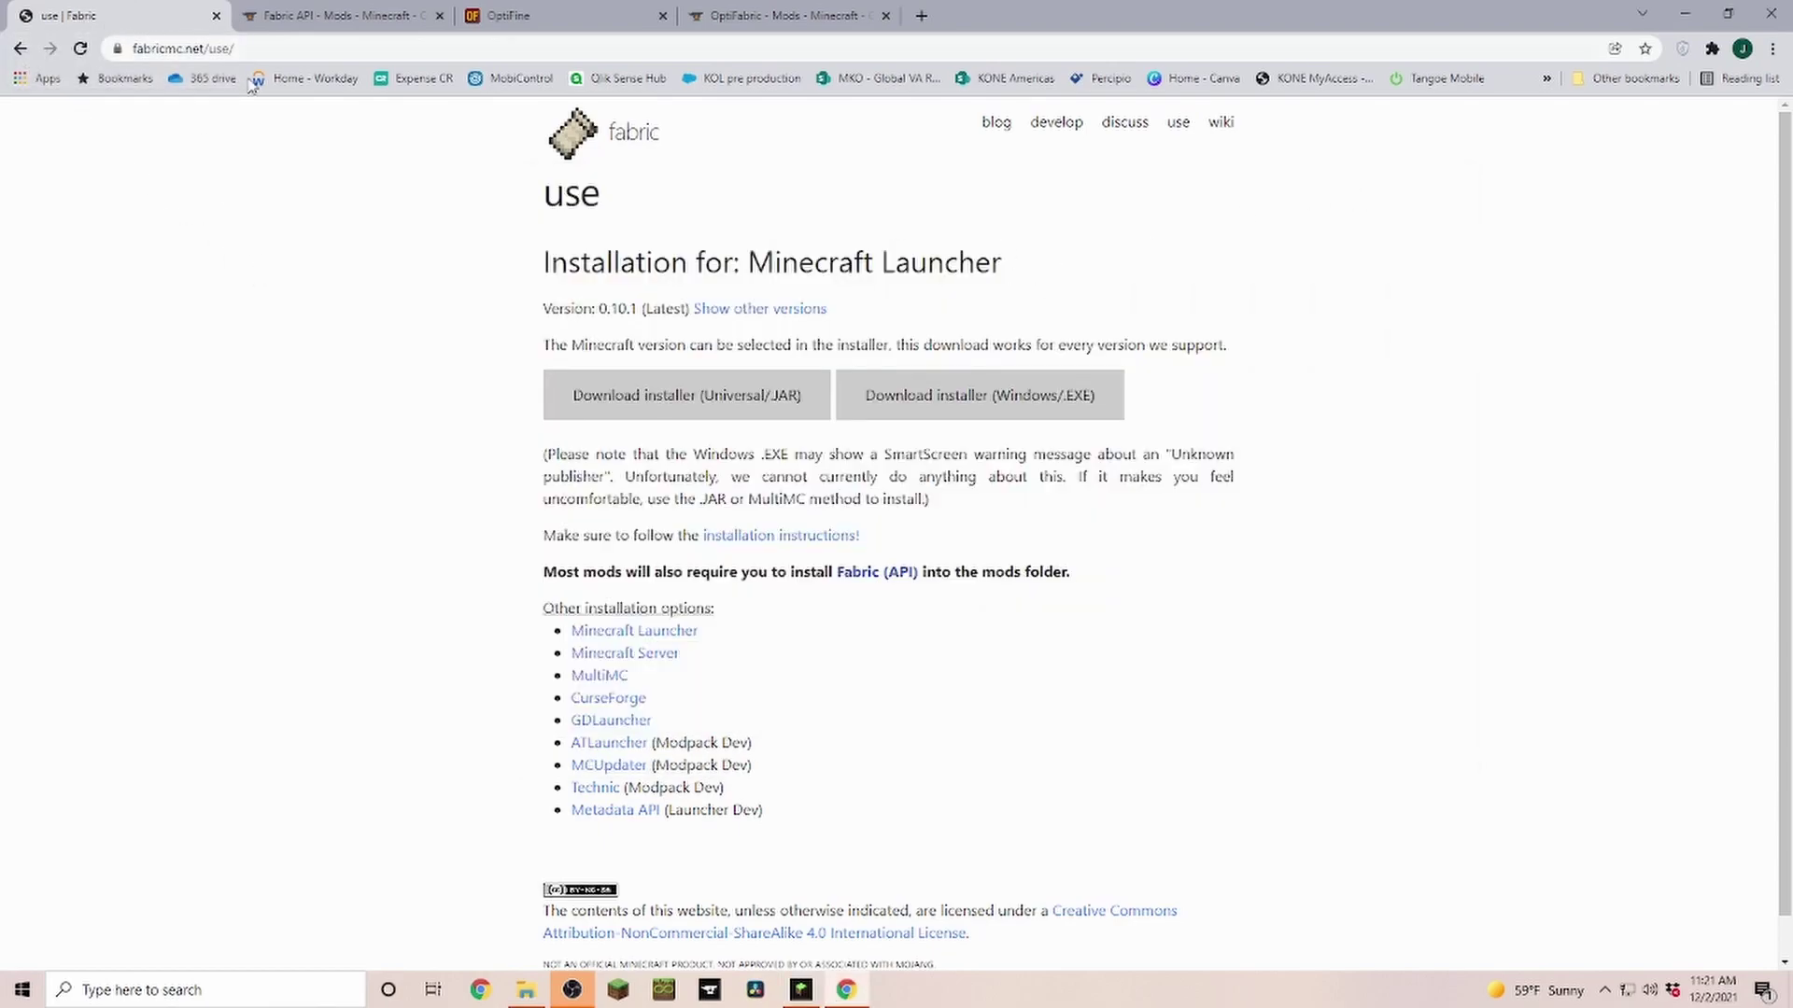
Download the Universal/JAR Fabric installer fabric-installer-0.10.1.jar and keep it despite the browser warning.
{"action": "left_click", "coordinate": [663, 408]}
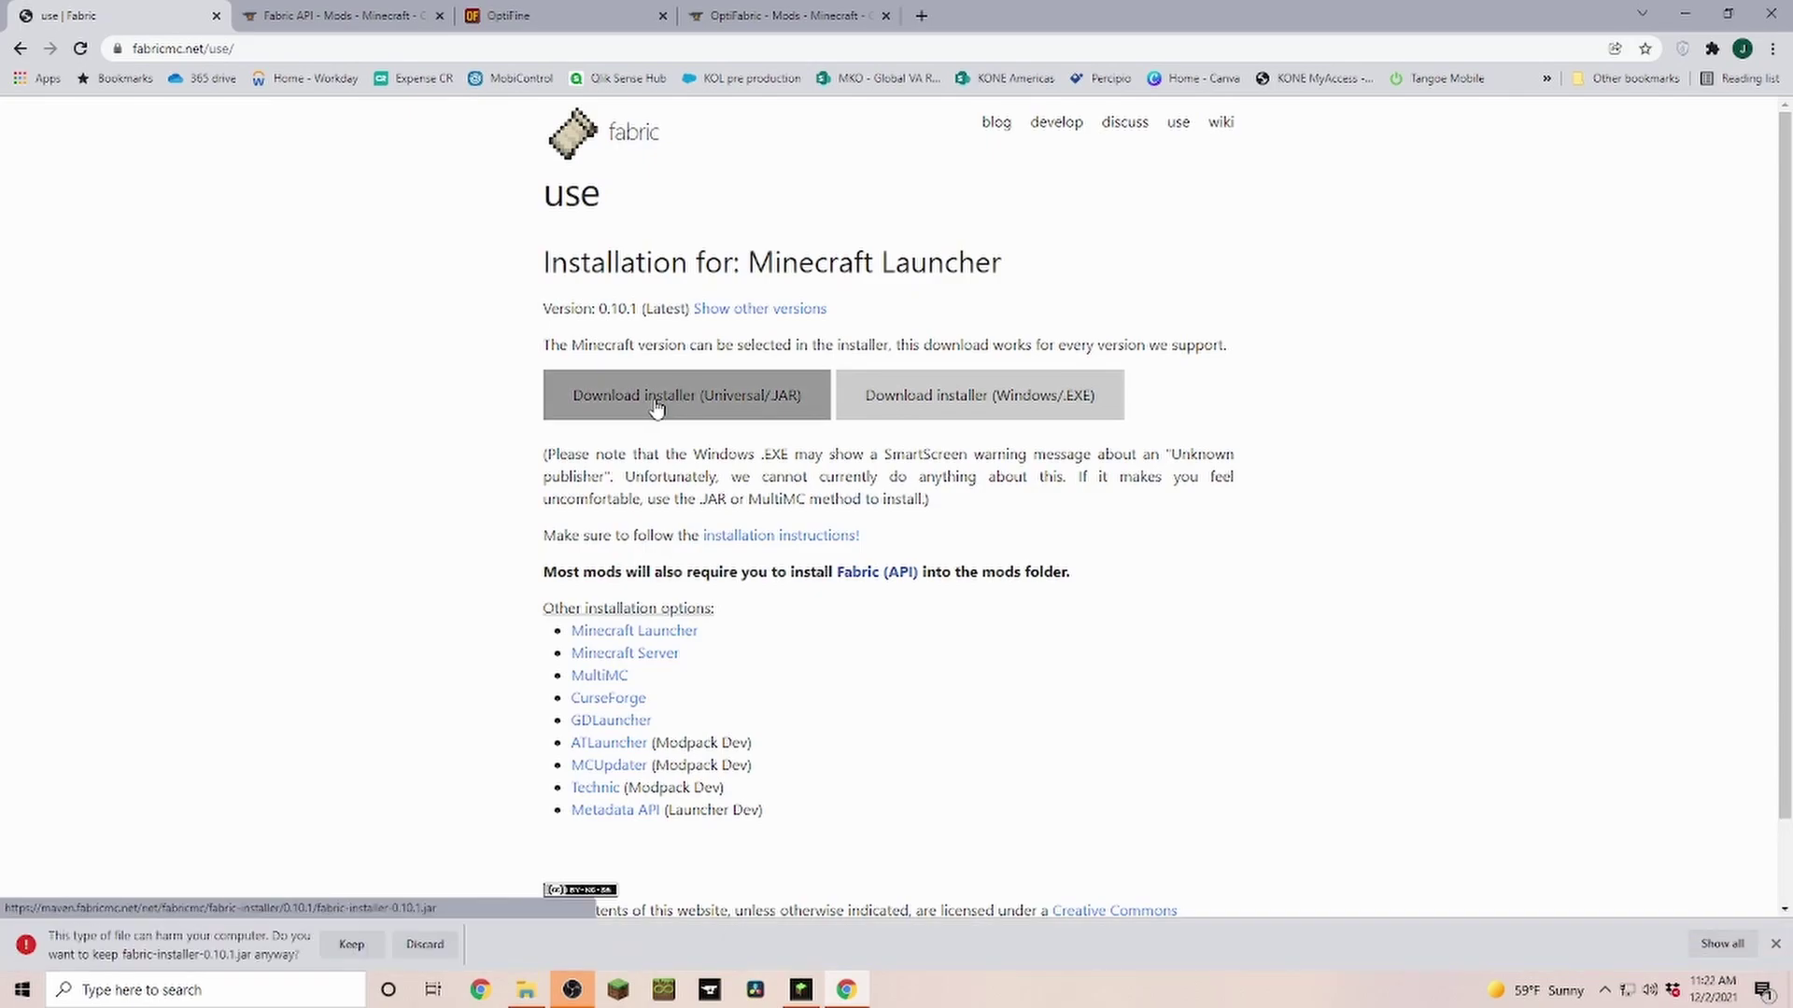
{"action": "left_click", "coordinate": [351, 943]}
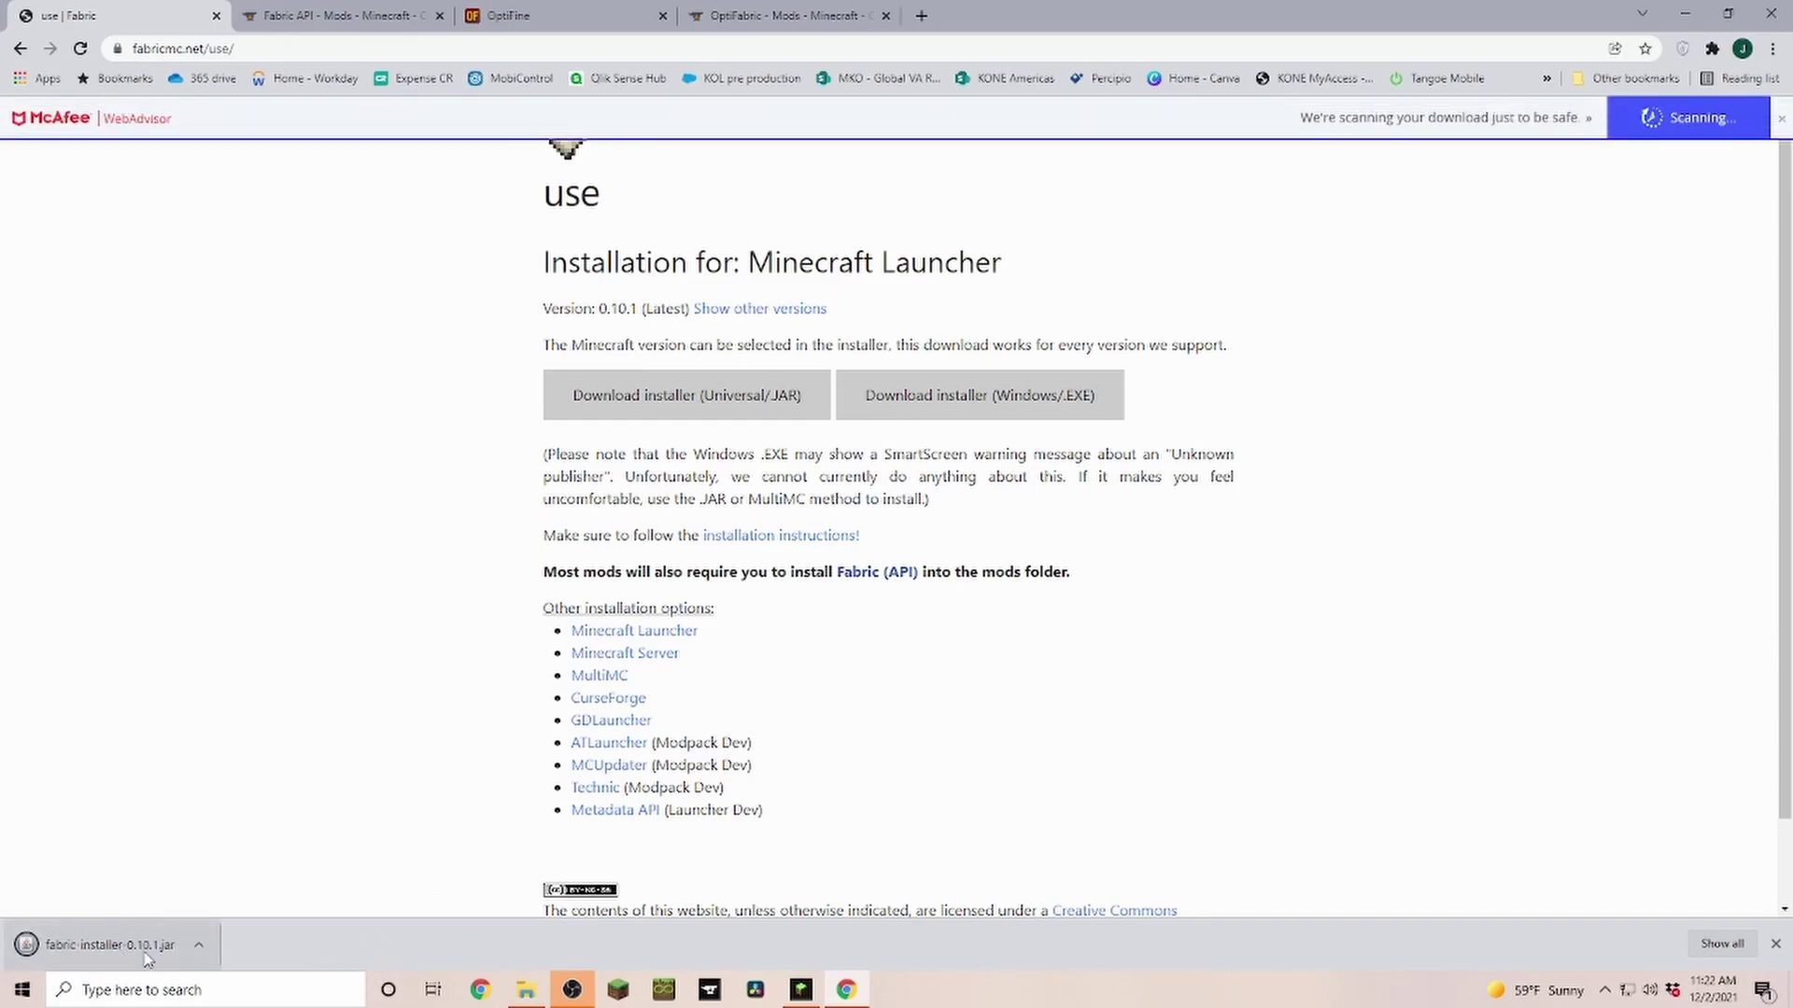
From the Fabric API Files list, download and keep the 0.43.1+1.18 main file.
{"action": "left_click", "coordinate": [307, 23]}
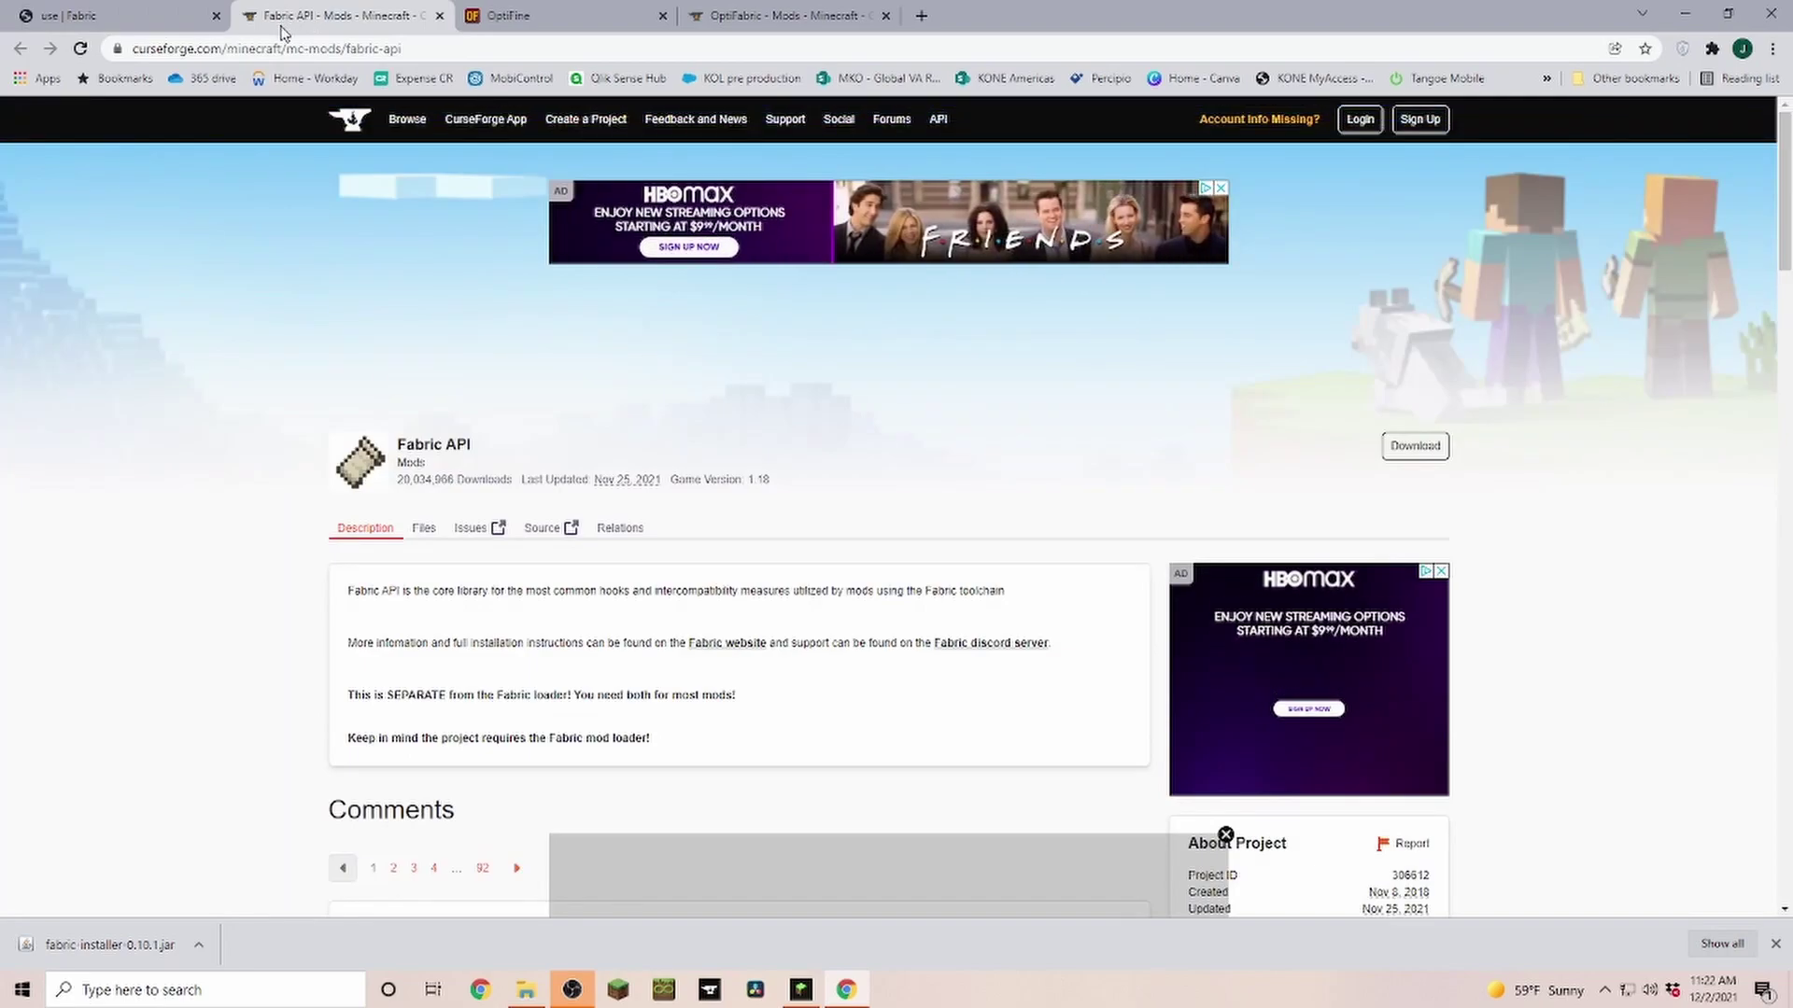
{"action": "left_click", "coordinate": [423, 528]}
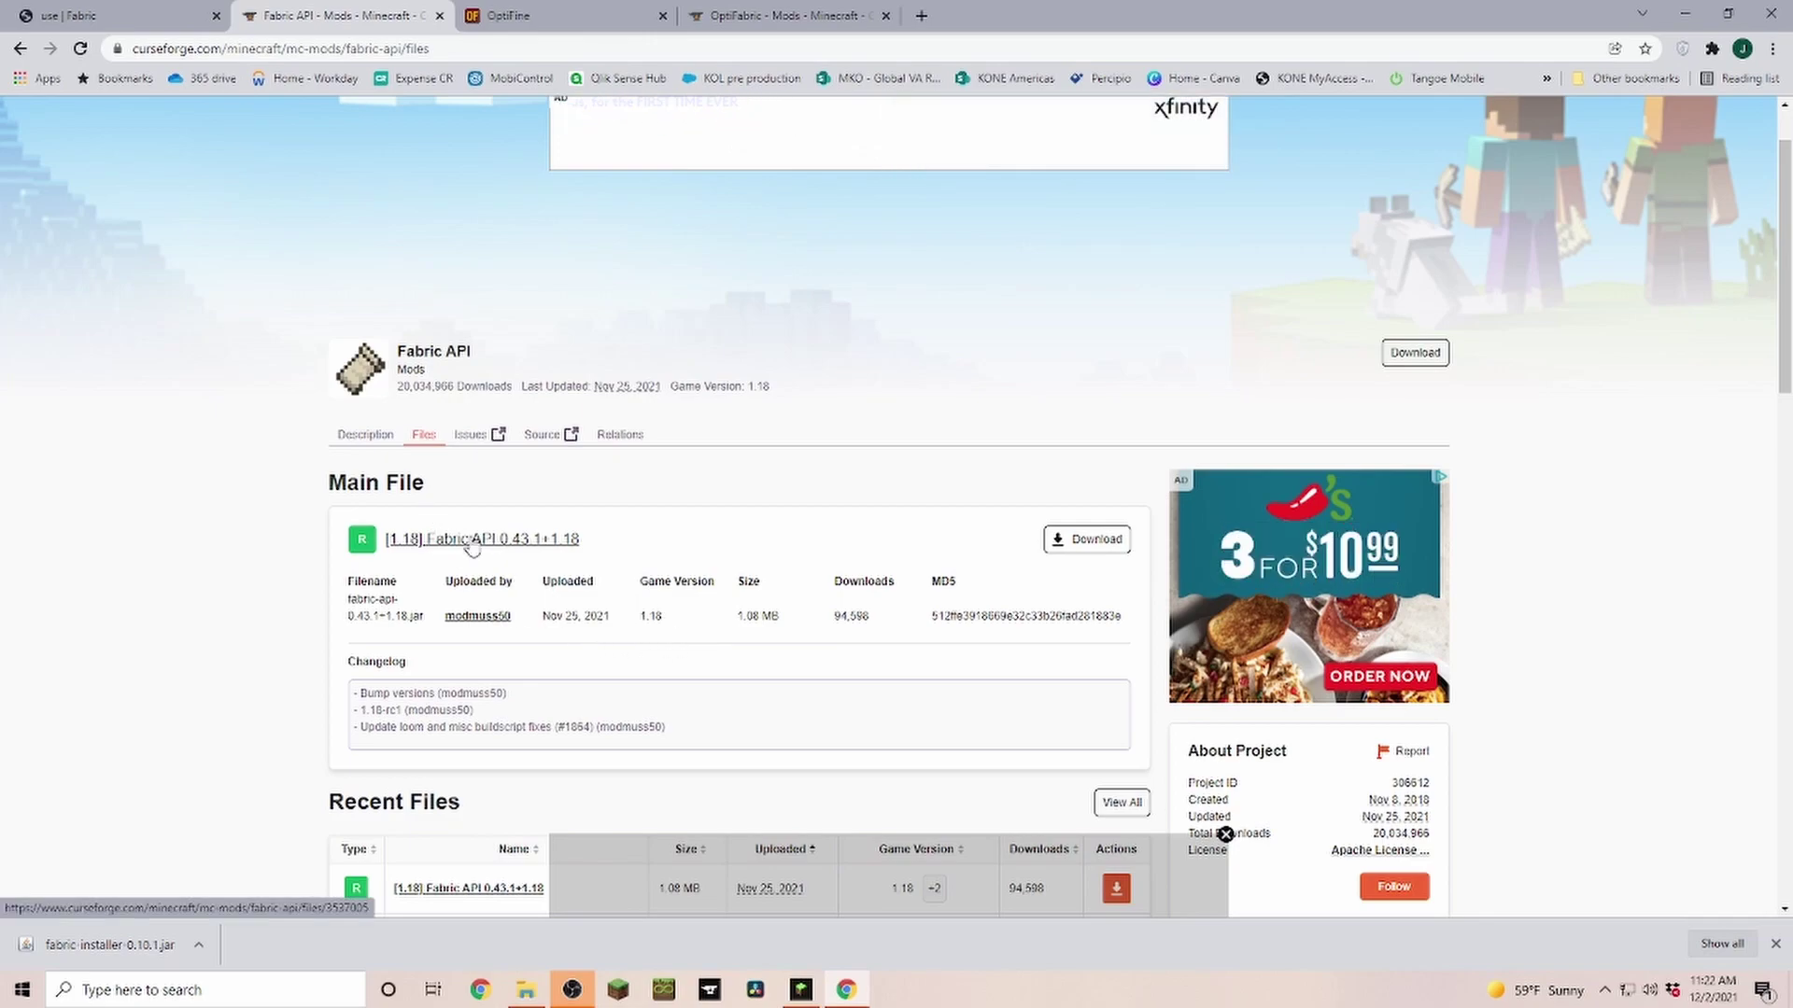
{"action": "left_click", "coordinate": [1082, 542]}
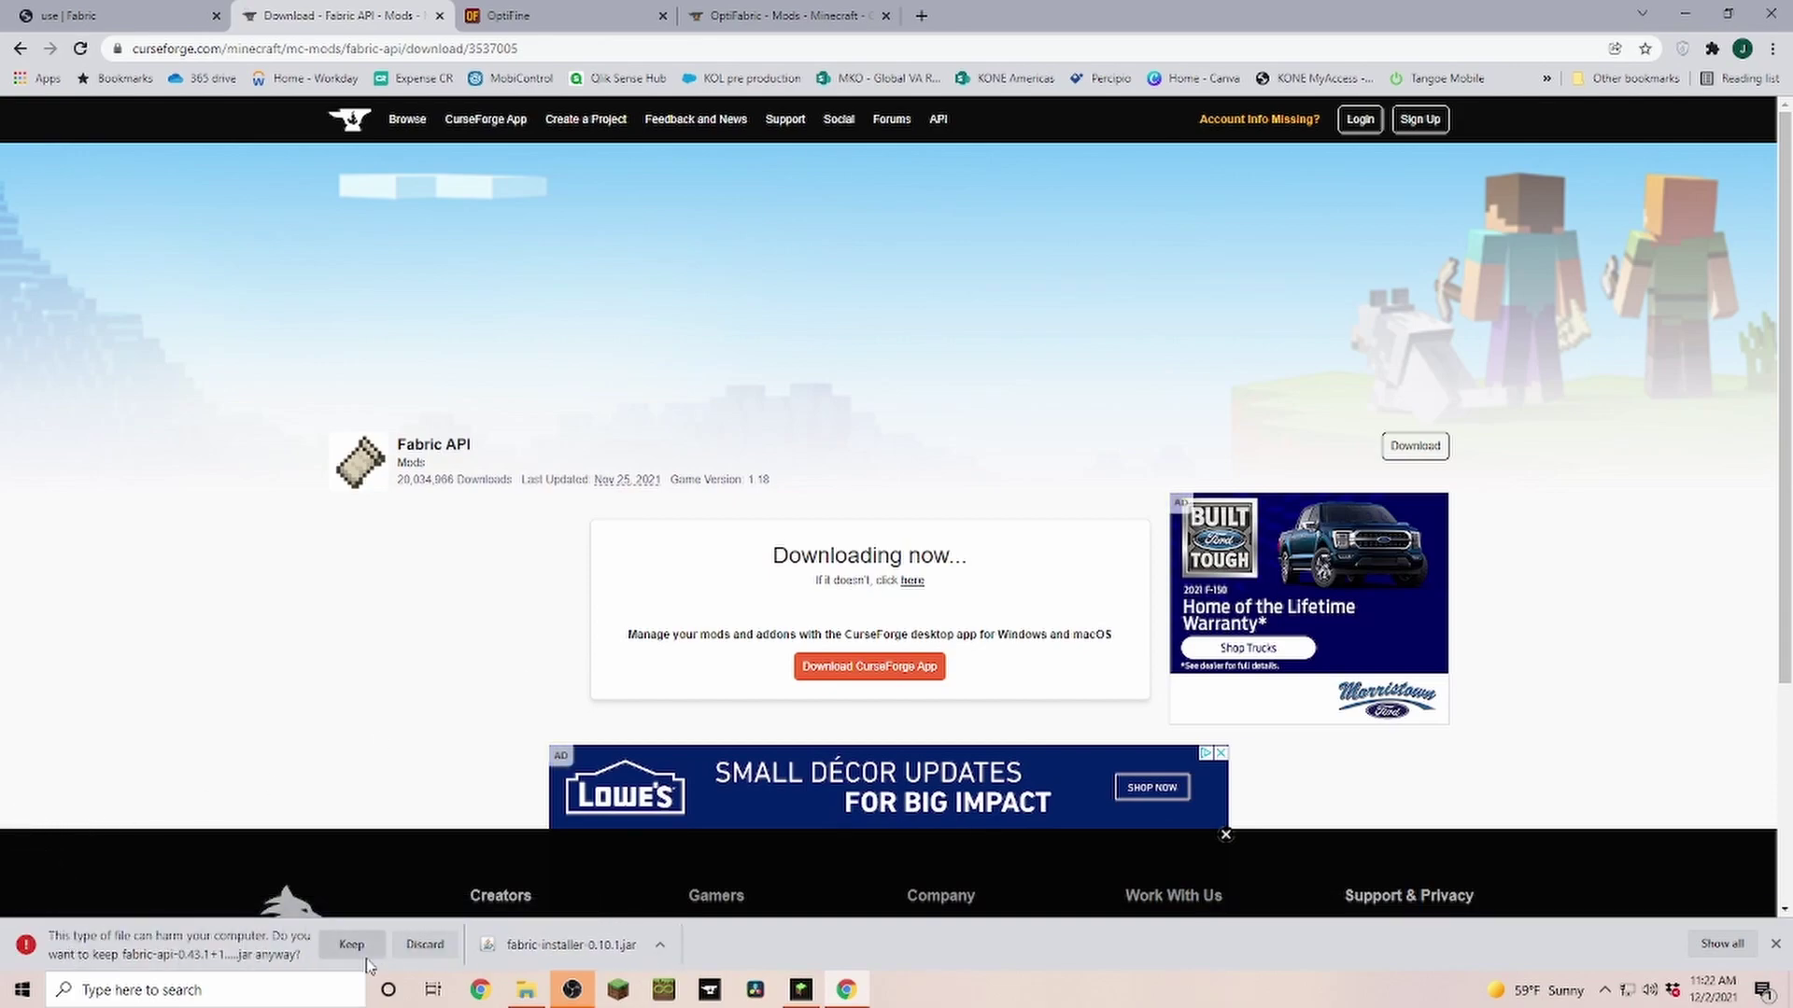
{"action": "left_click", "coordinate": [351, 945]}
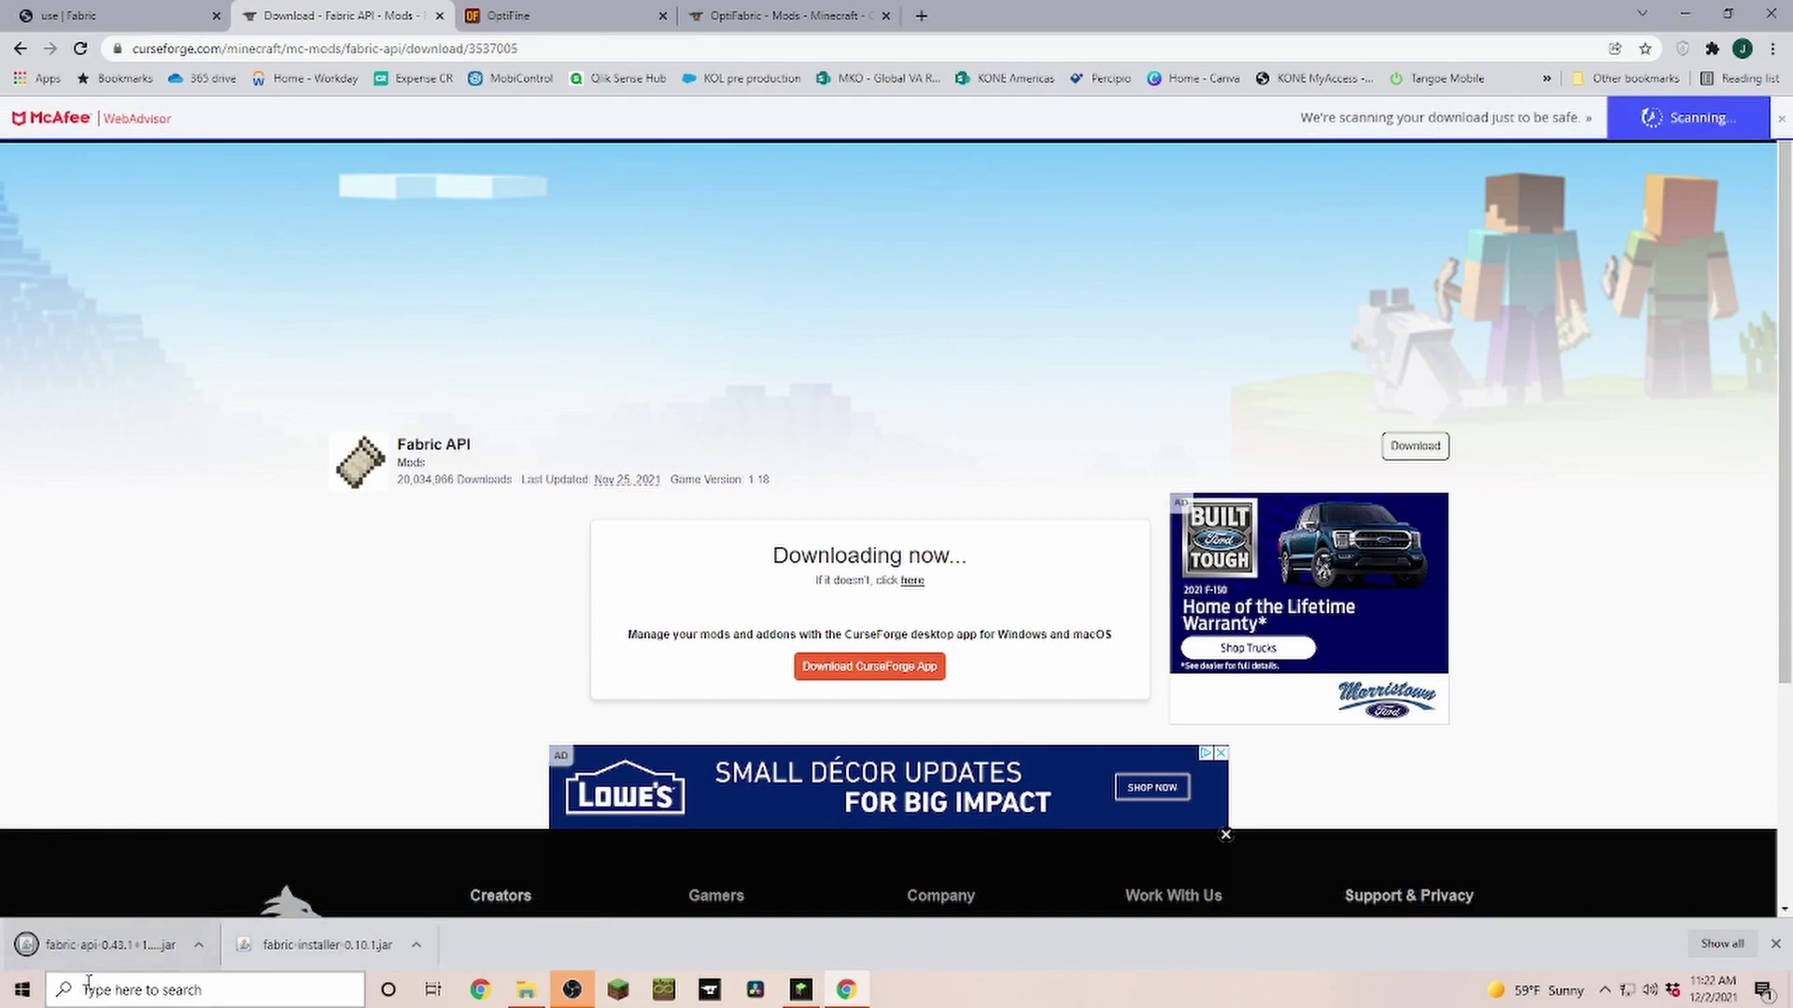
Download and keep the OptiFine 1.18 HD U H3 pre5 preview jar via its mirror, then show OptiFabric's files.
{"action": "left_click", "coordinate": [541, 18]}
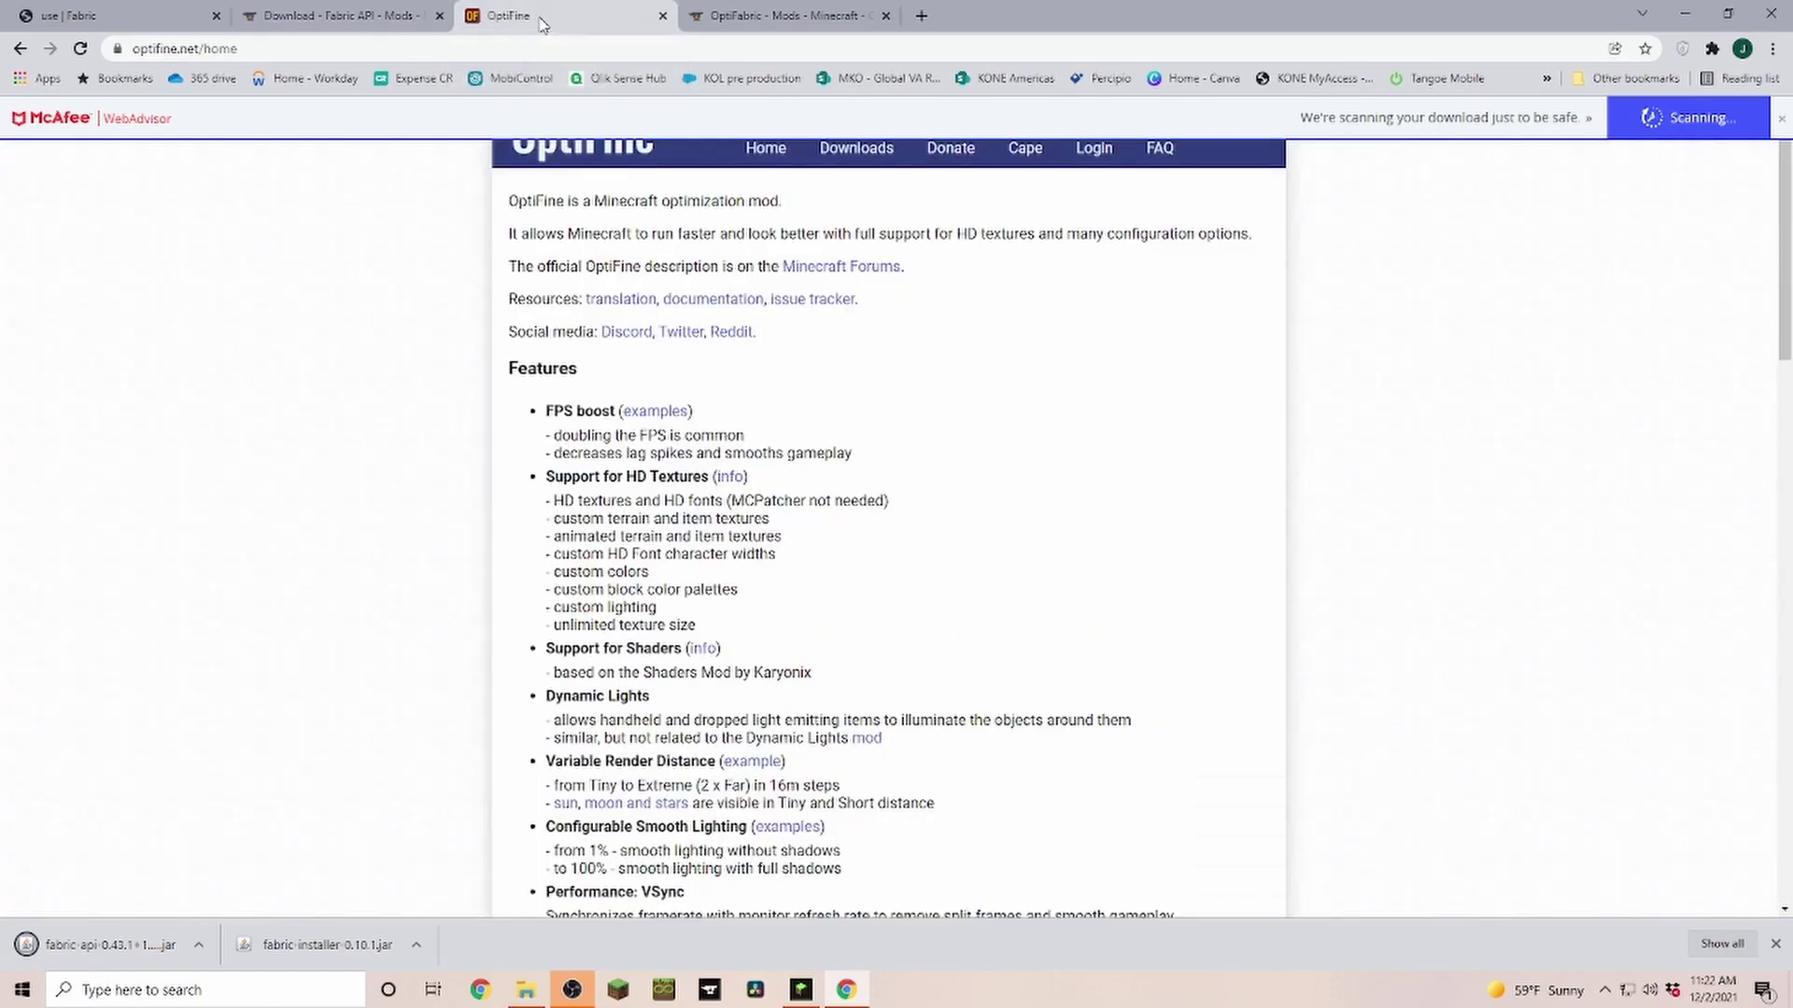
{"action": "left_click", "coordinate": [849, 153]}
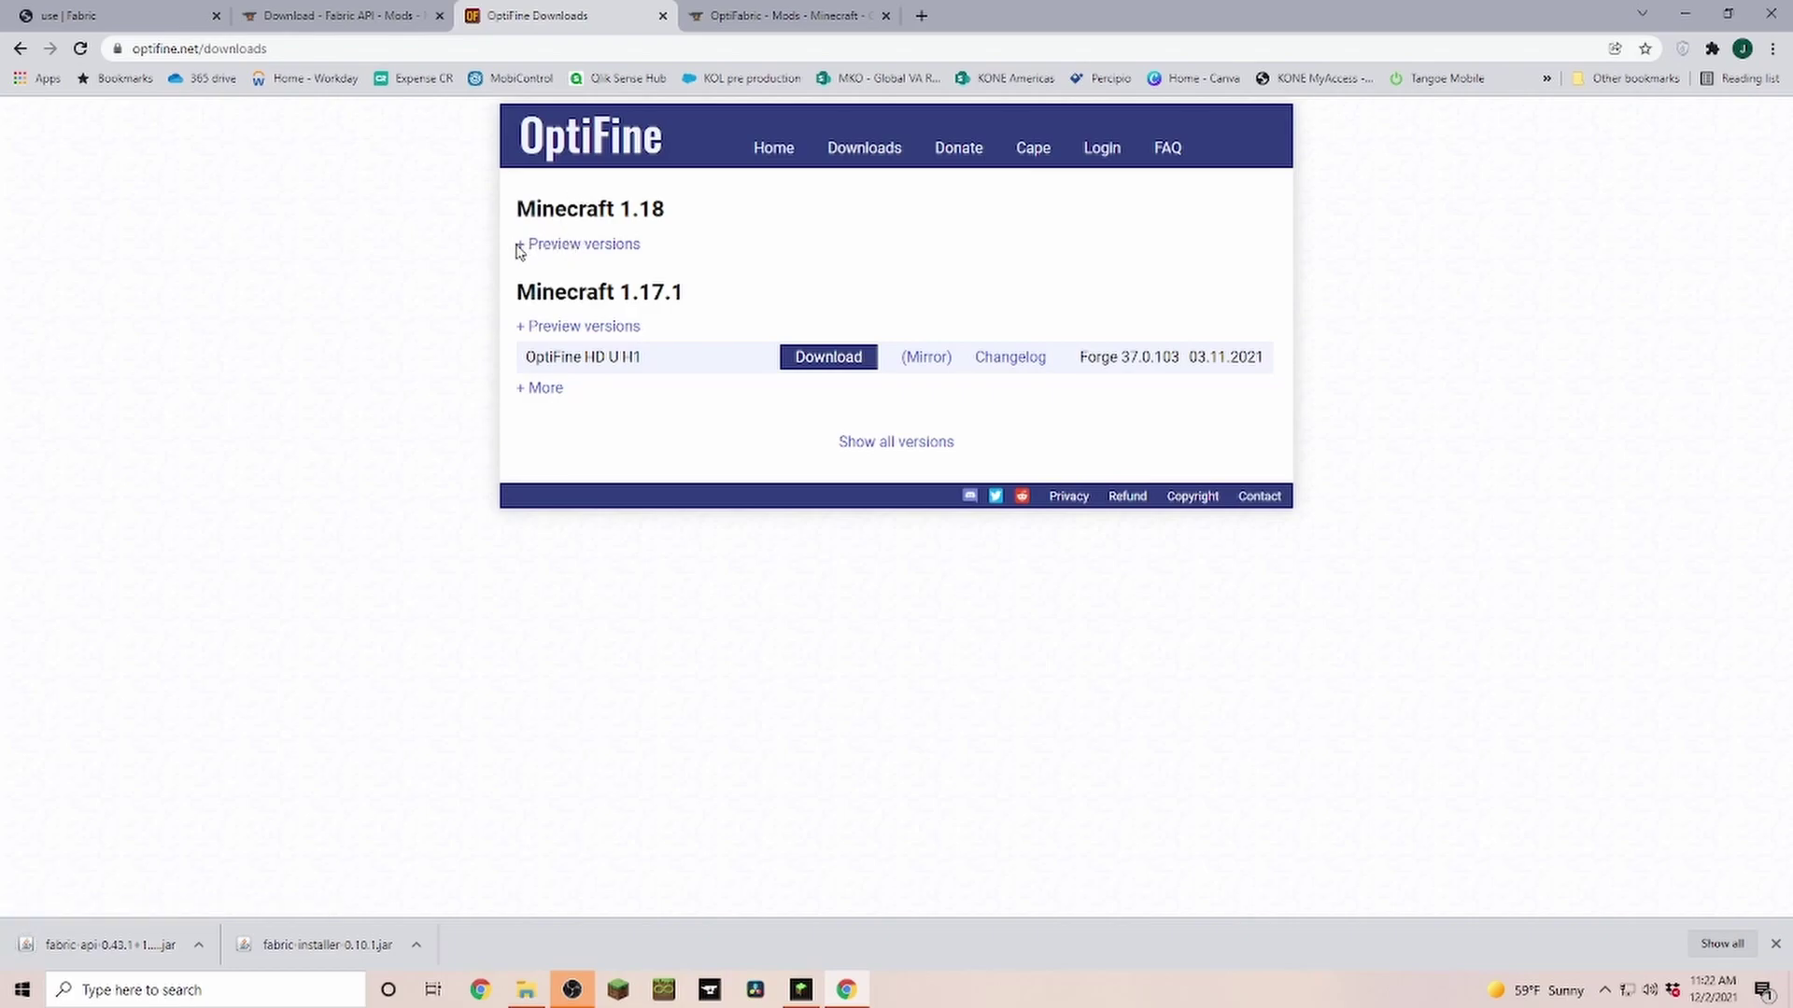
{"action": "left_click", "coordinate": [526, 249]}
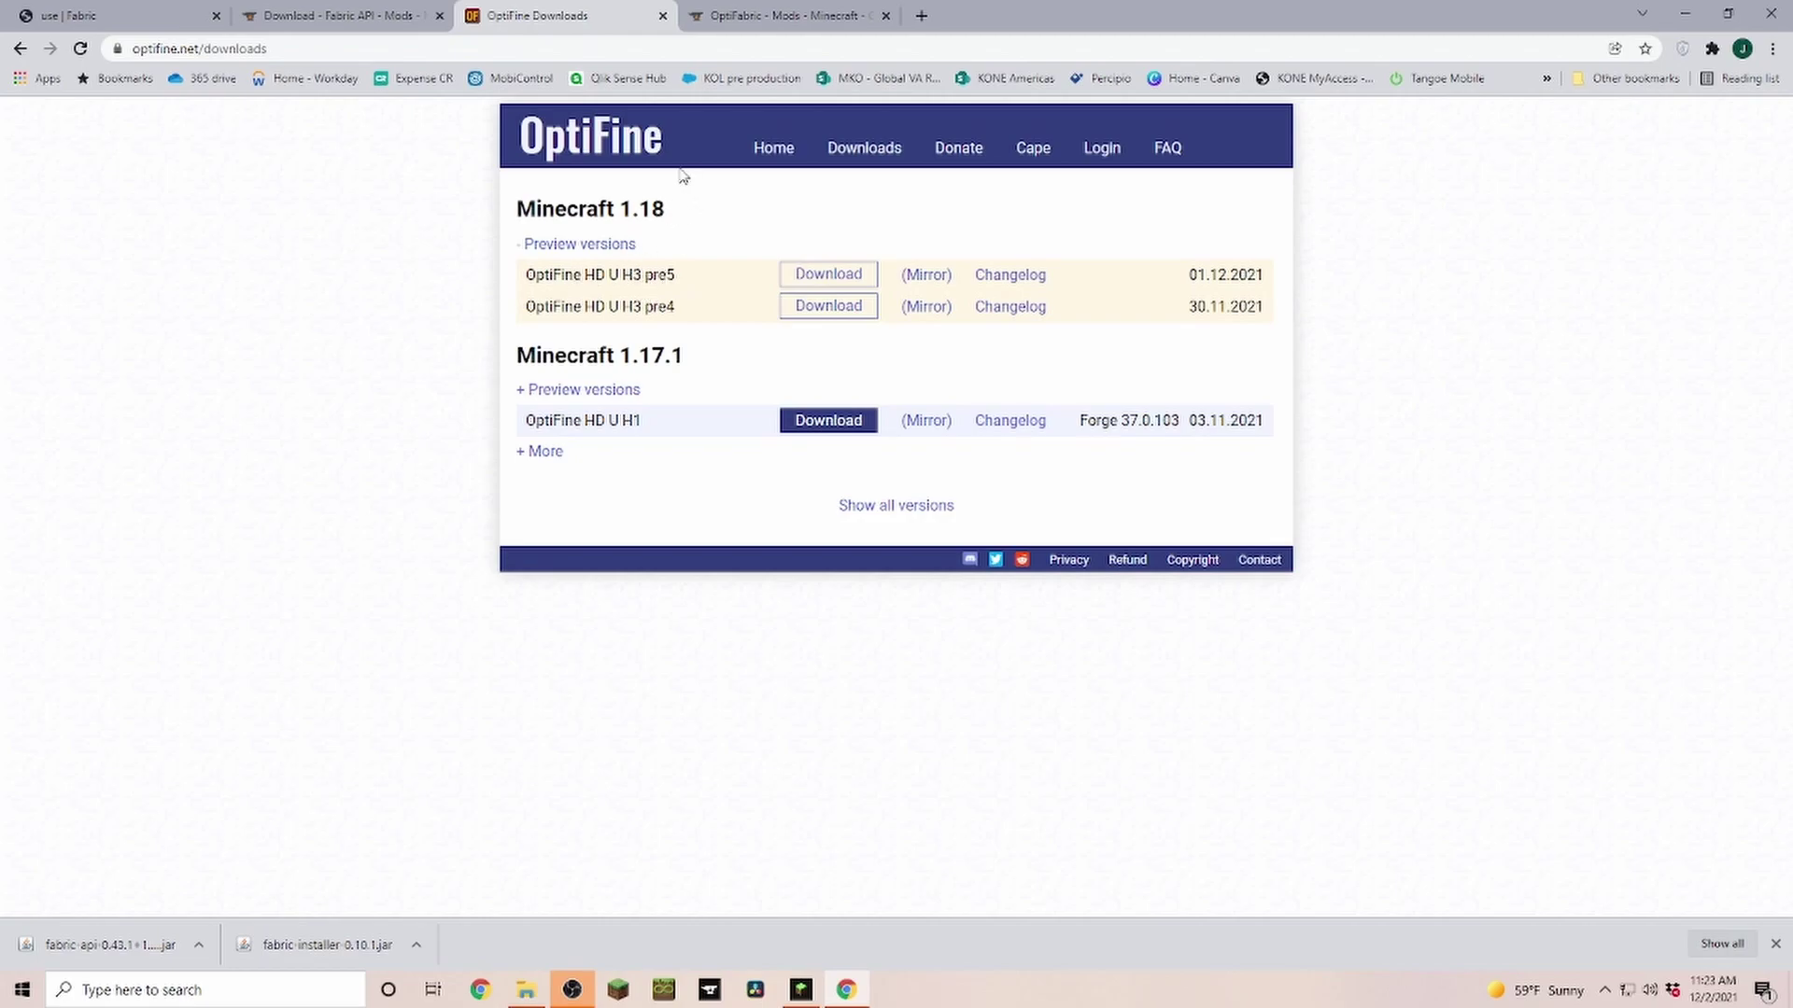
{"action": "left_click", "coordinate": [920, 280]}
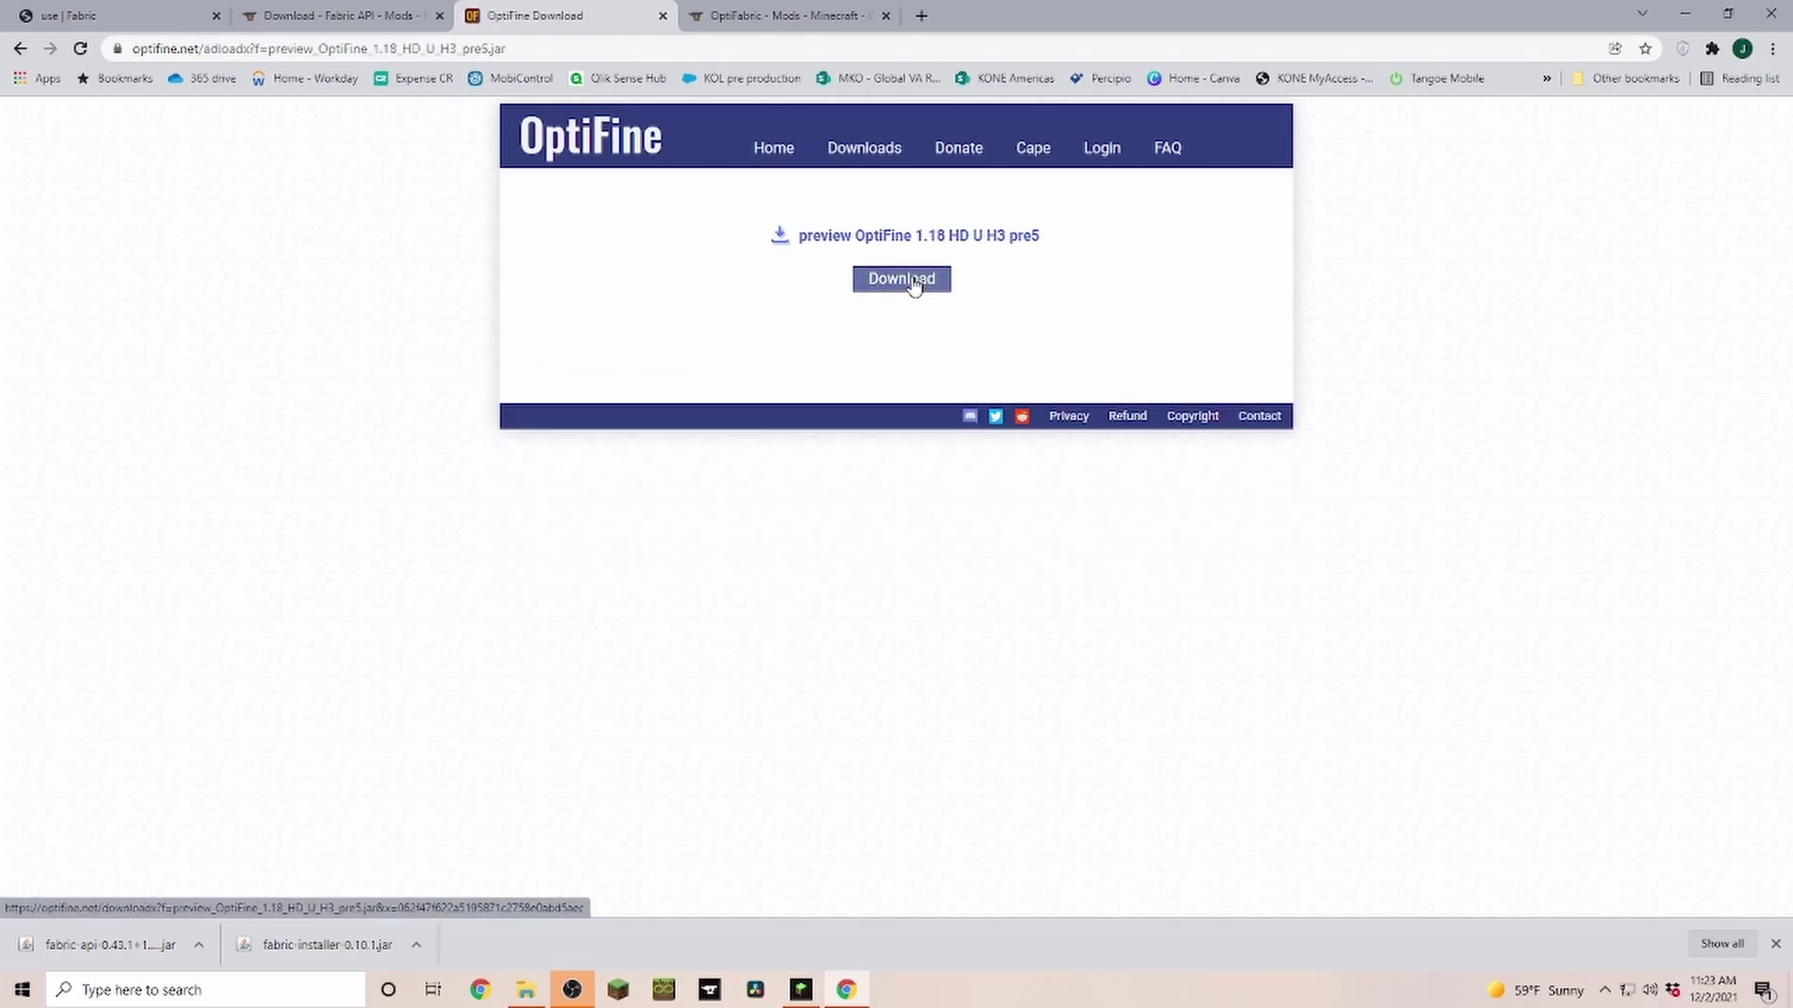
{"action": "left_click", "coordinate": [914, 284]}
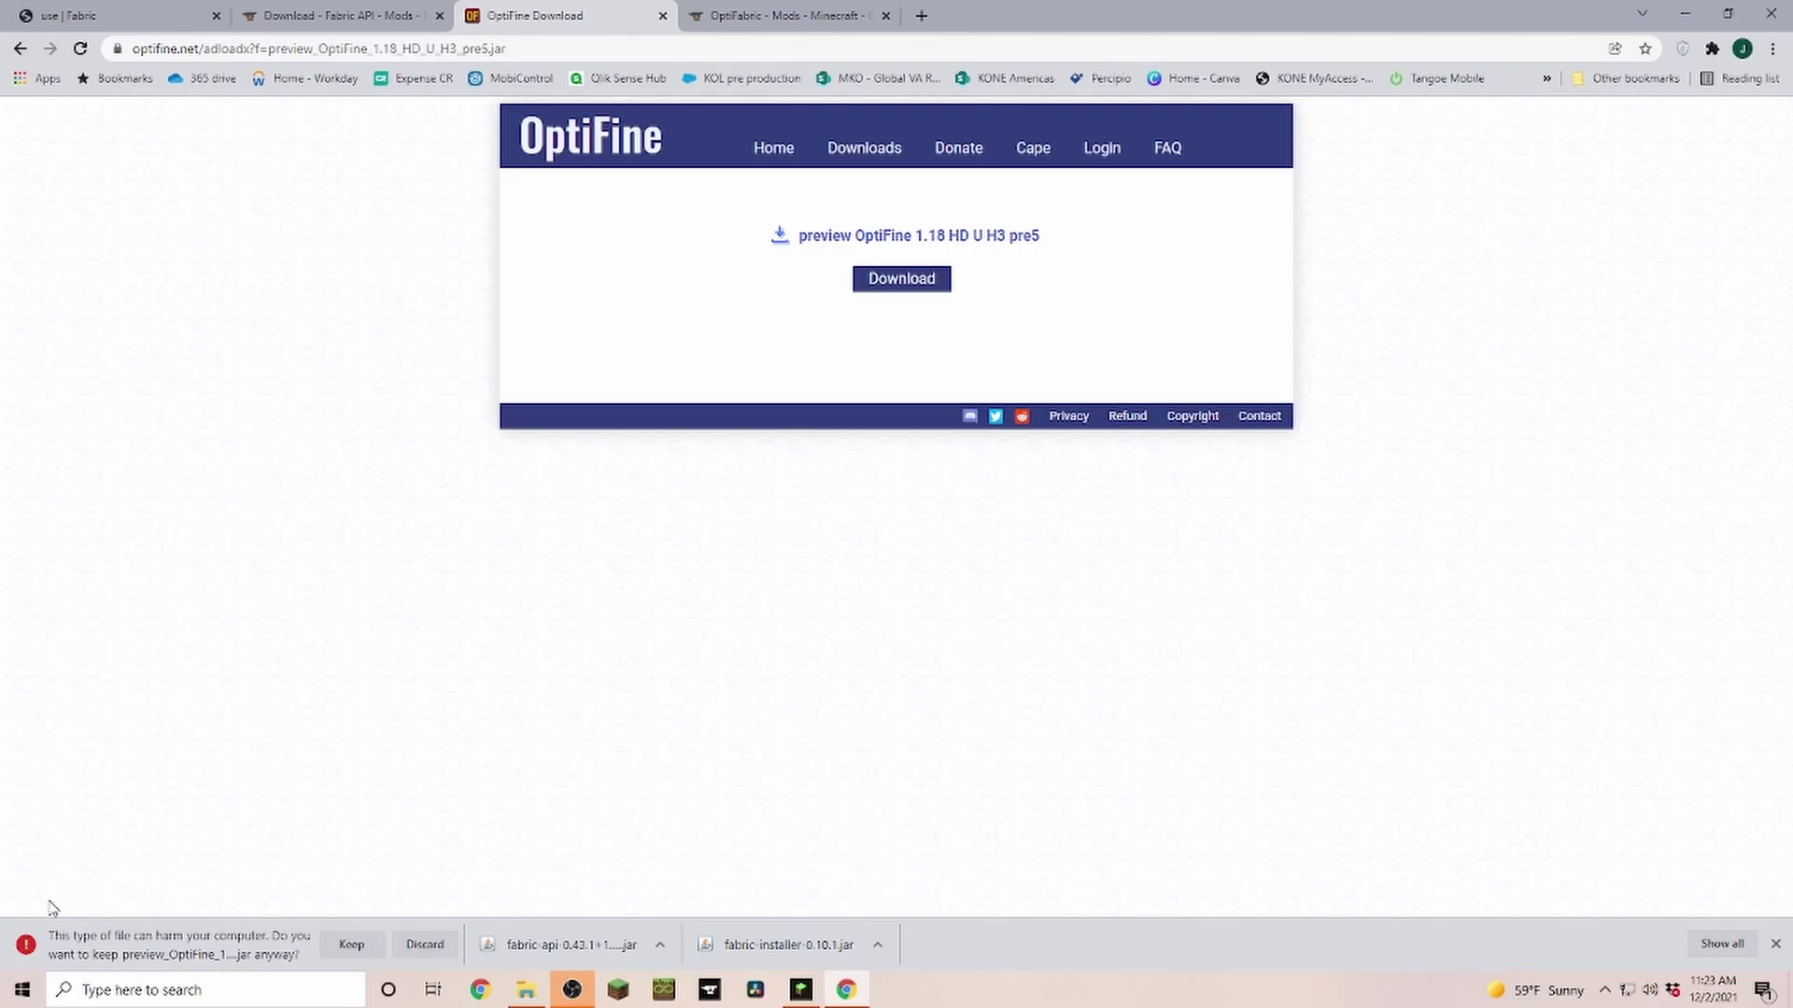
{"action": "left_click", "coordinate": [352, 944]}
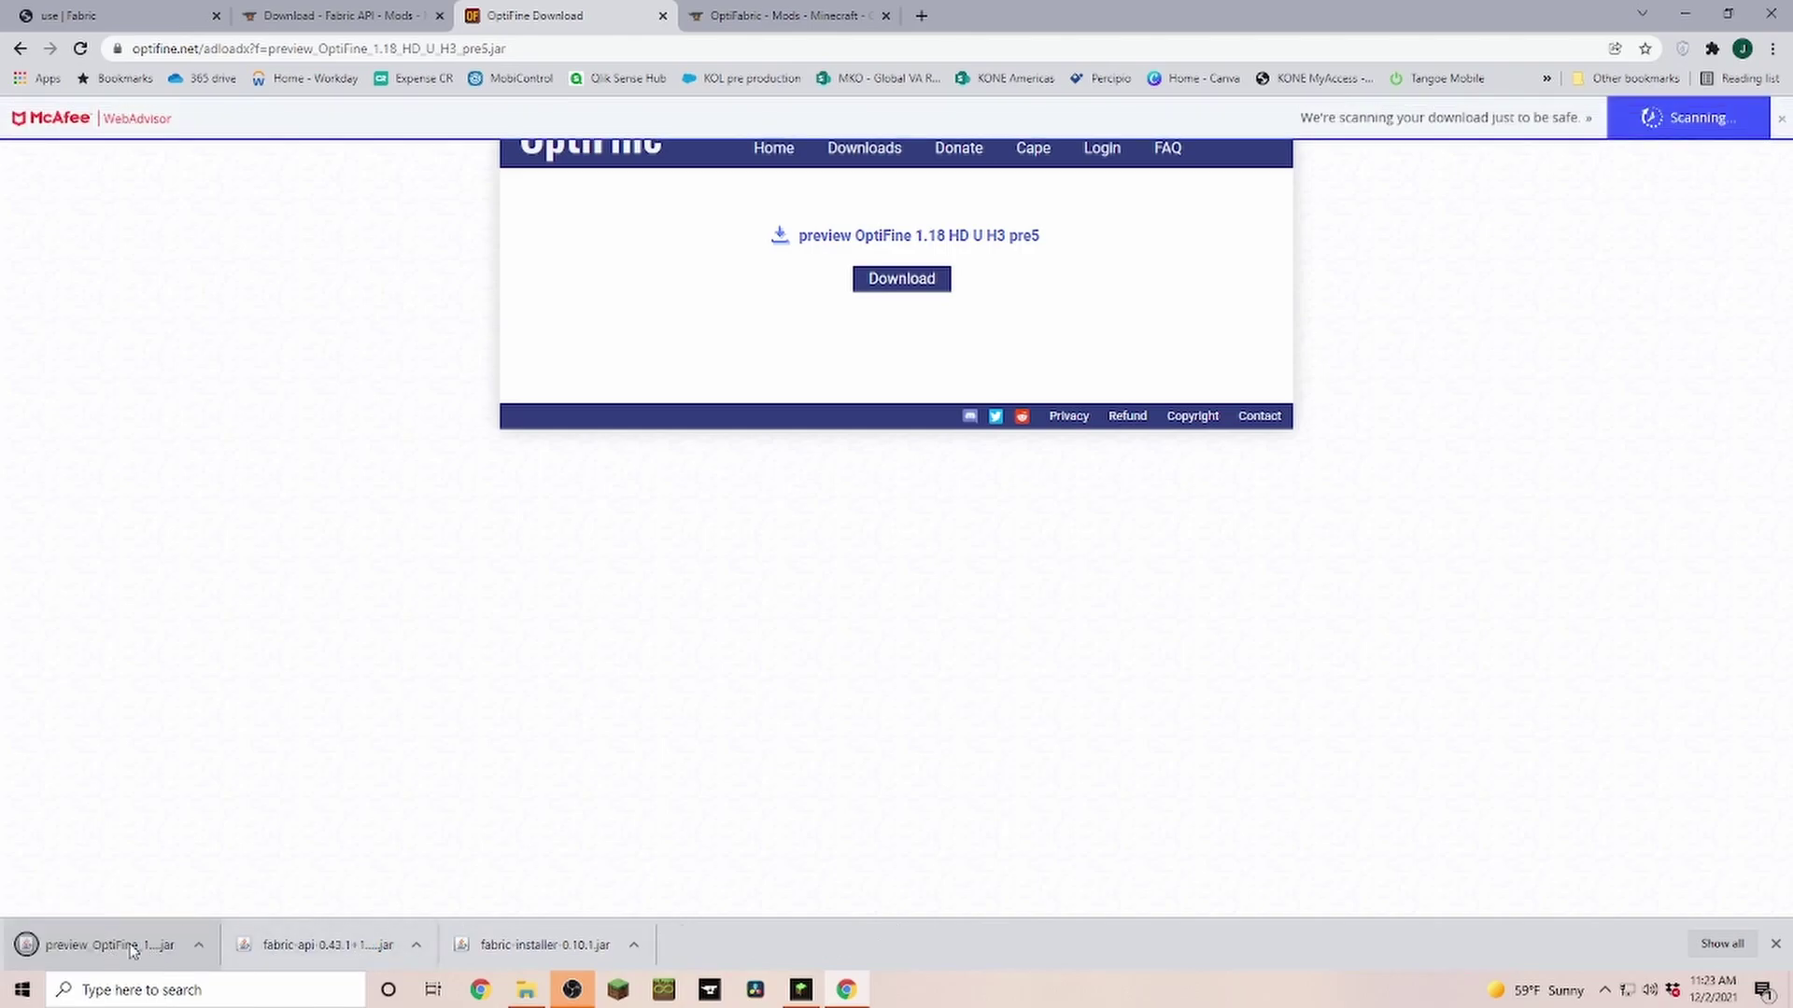
{"action": "left_click", "coordinate": [759, 18]}
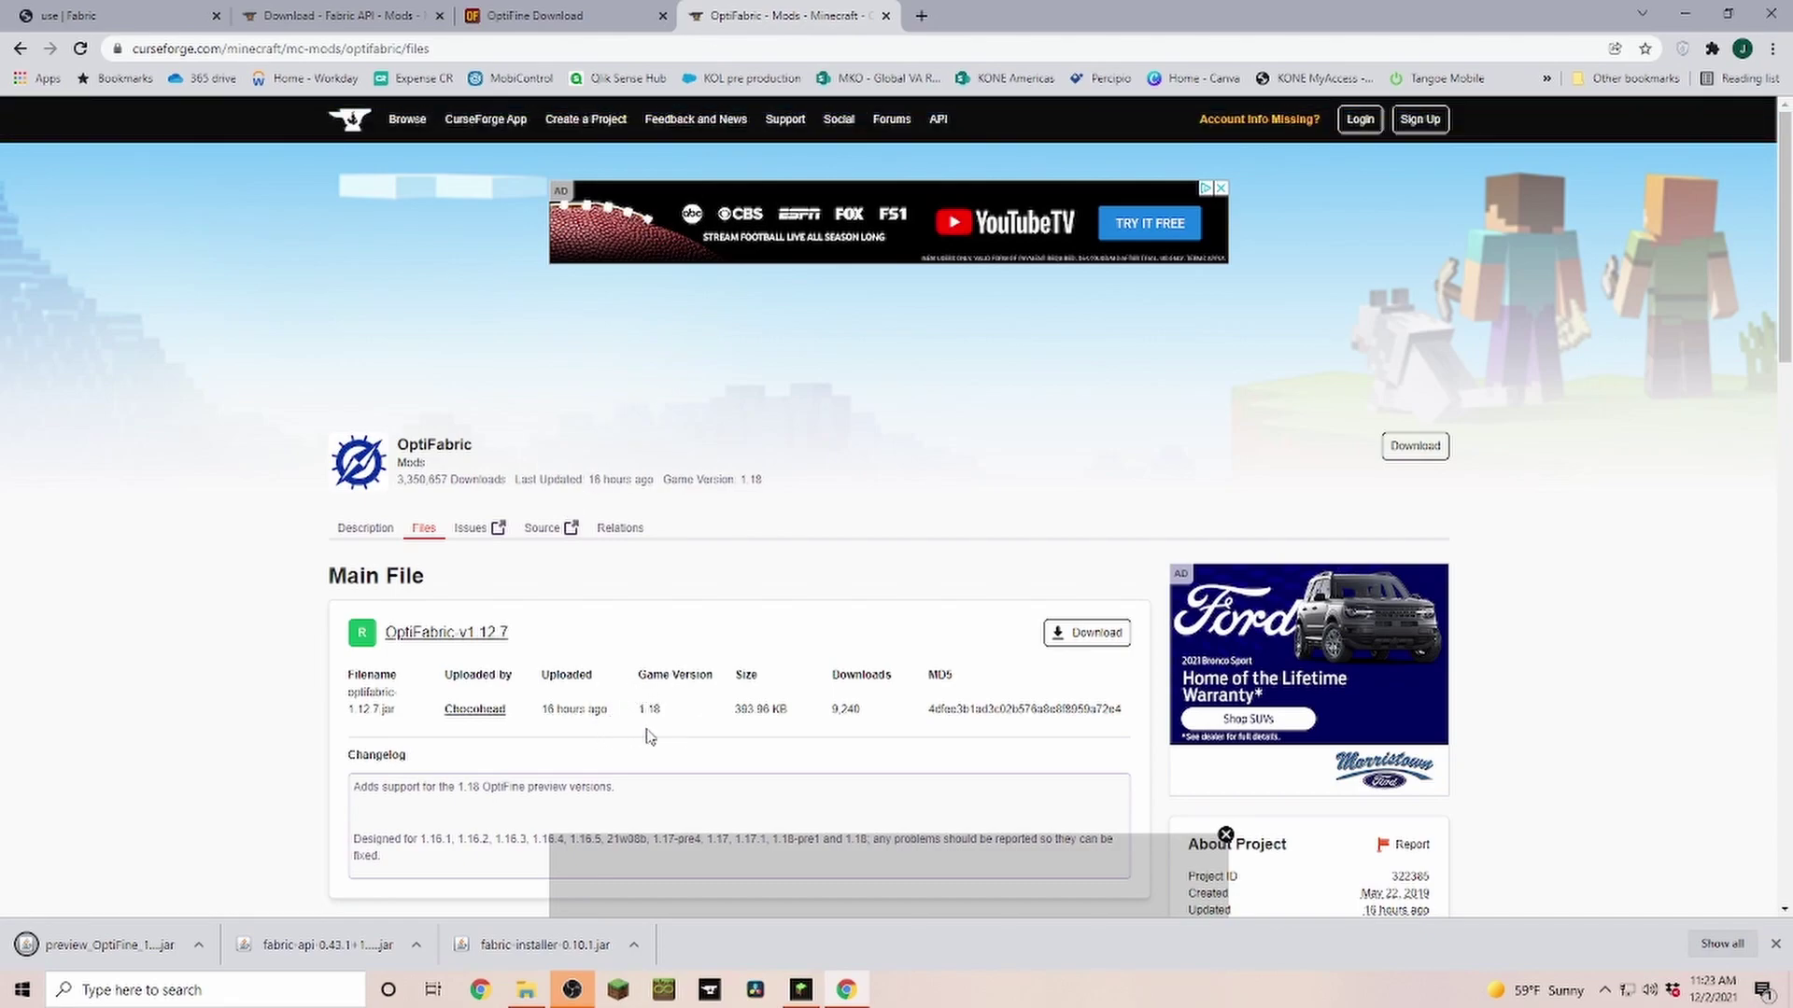
Download the OptiFabric v1.12.7 main file, optifabric-1.12.7.jar, for Minecraft 1.18.
{"action": "left_click", "coordinate": [1099, 635]}
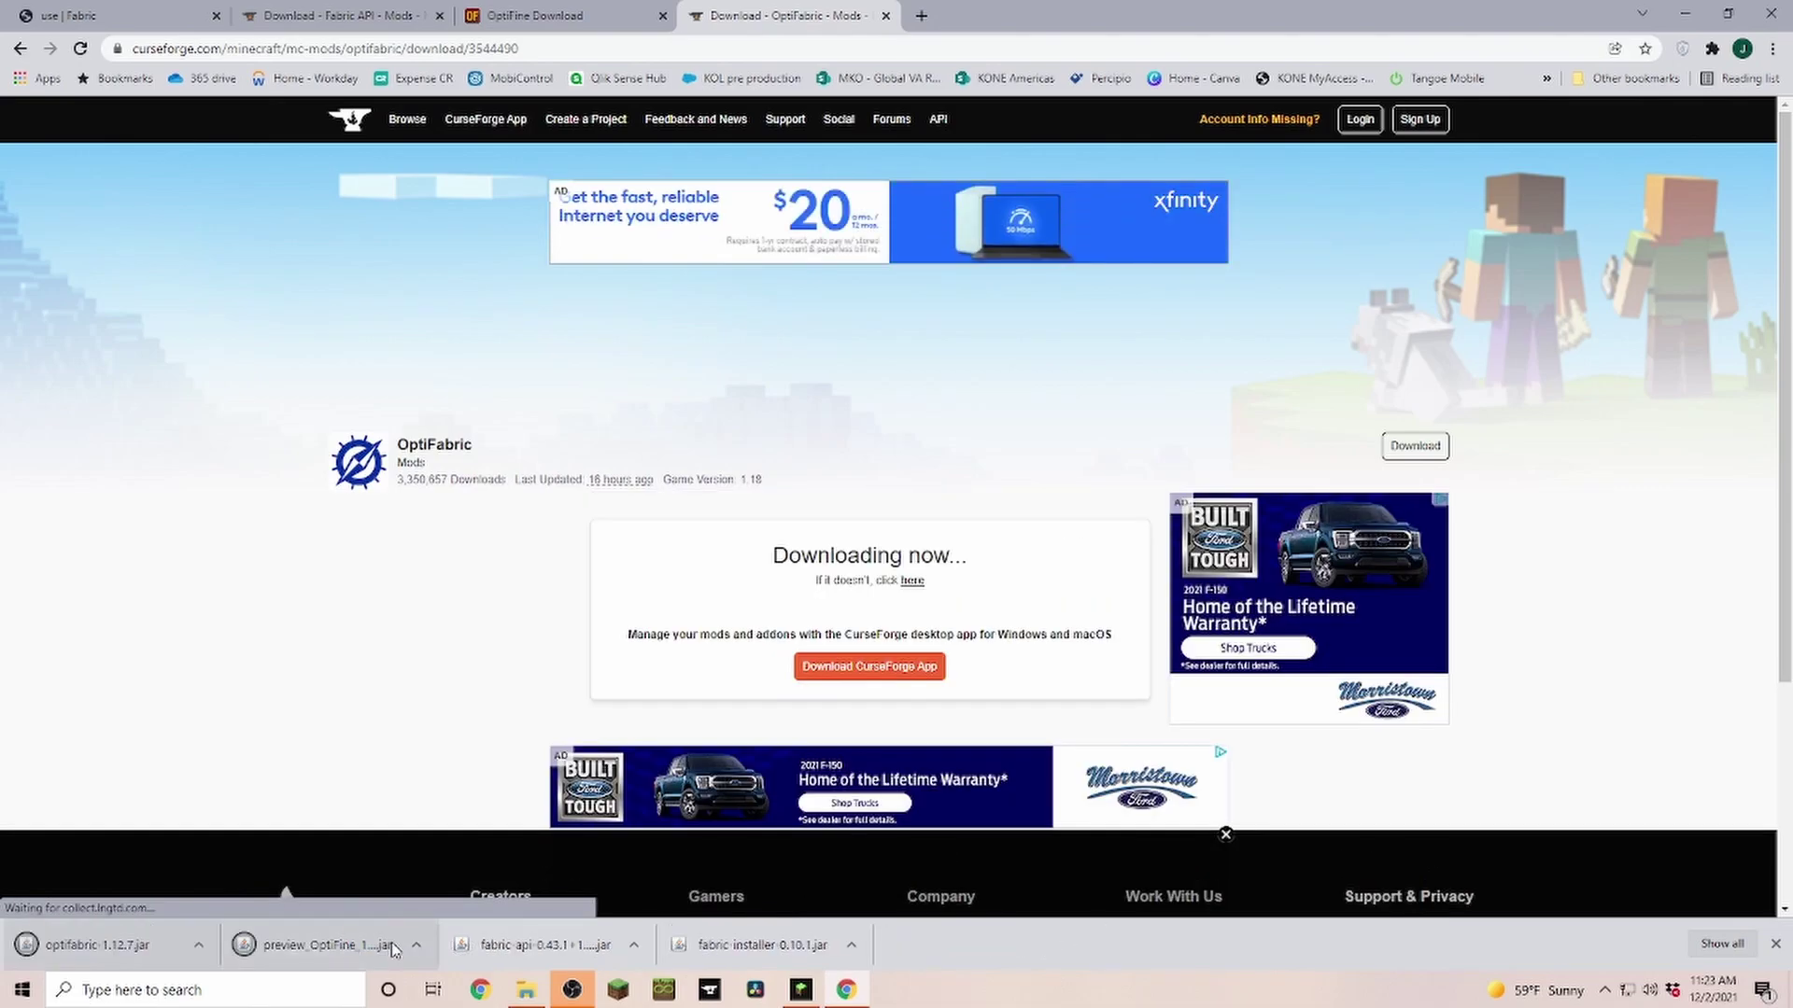
Drag the OptiFabric, OptiFine preview, Fabric API and Fabric installer jars onto the desktop.
{"action": "left_click", "coordinate": [851, 979]}
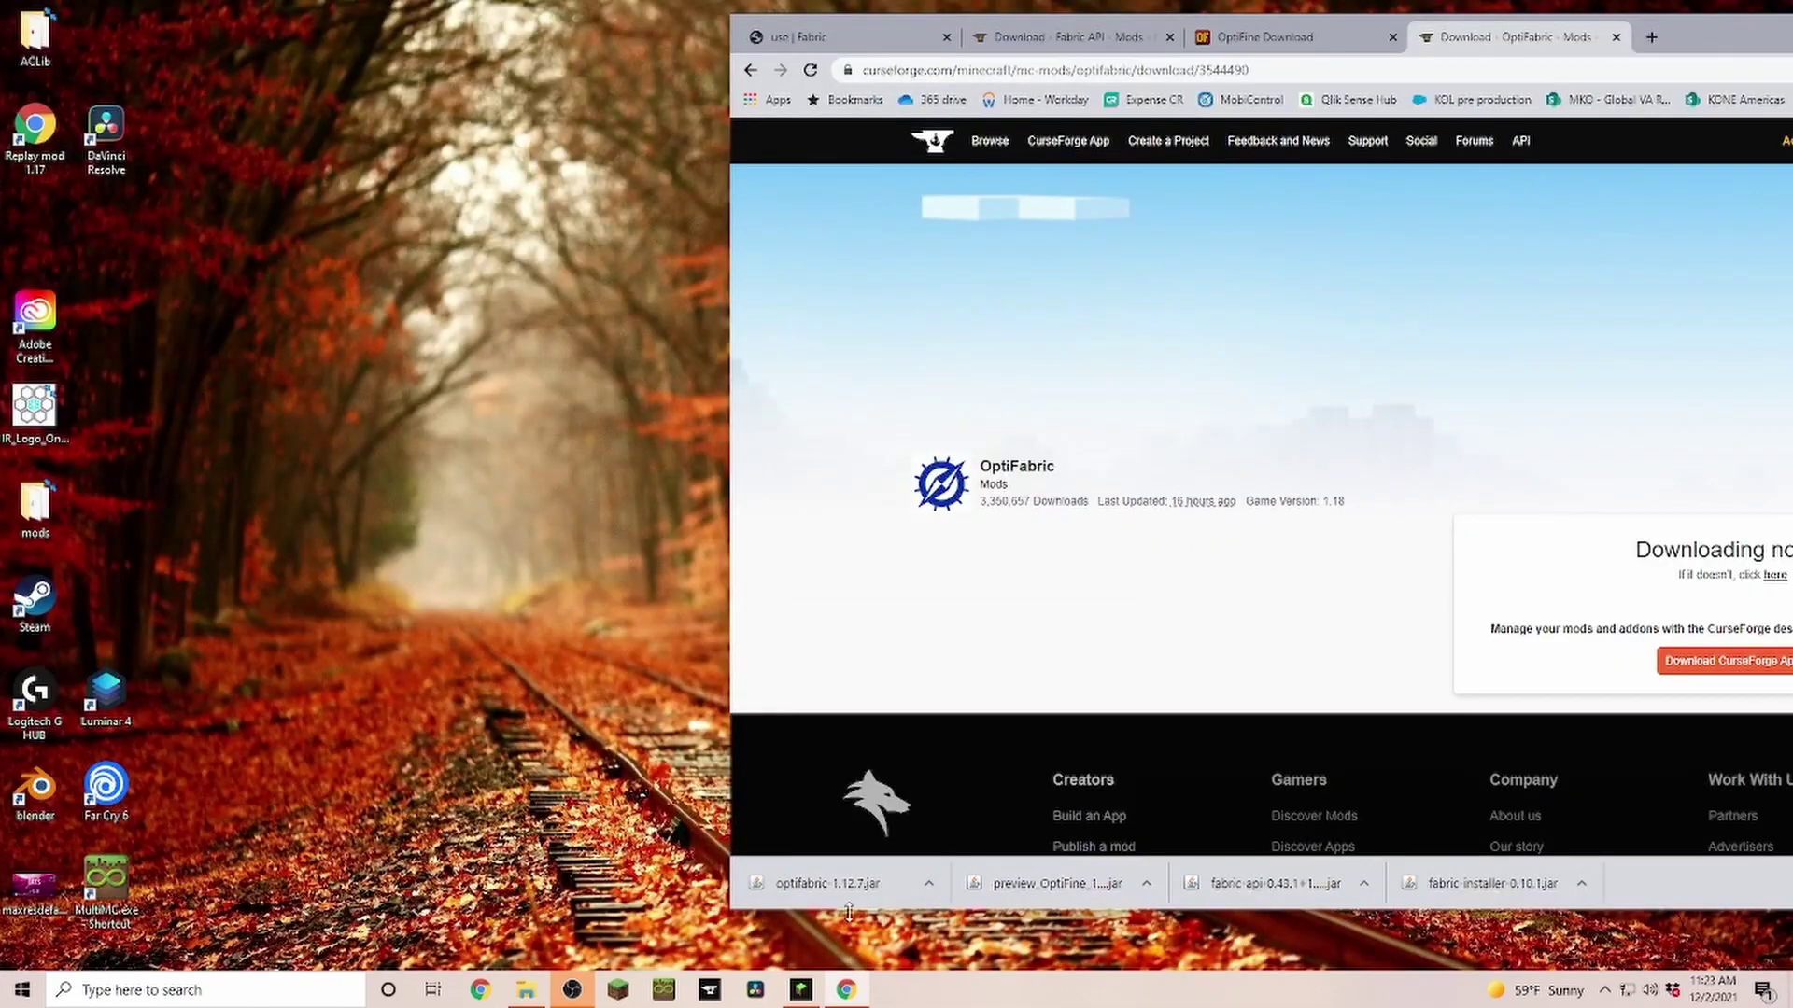
{"action": "left_click_drag", "start_coordinate": [845, 892], "coordinate": [532, 270]}
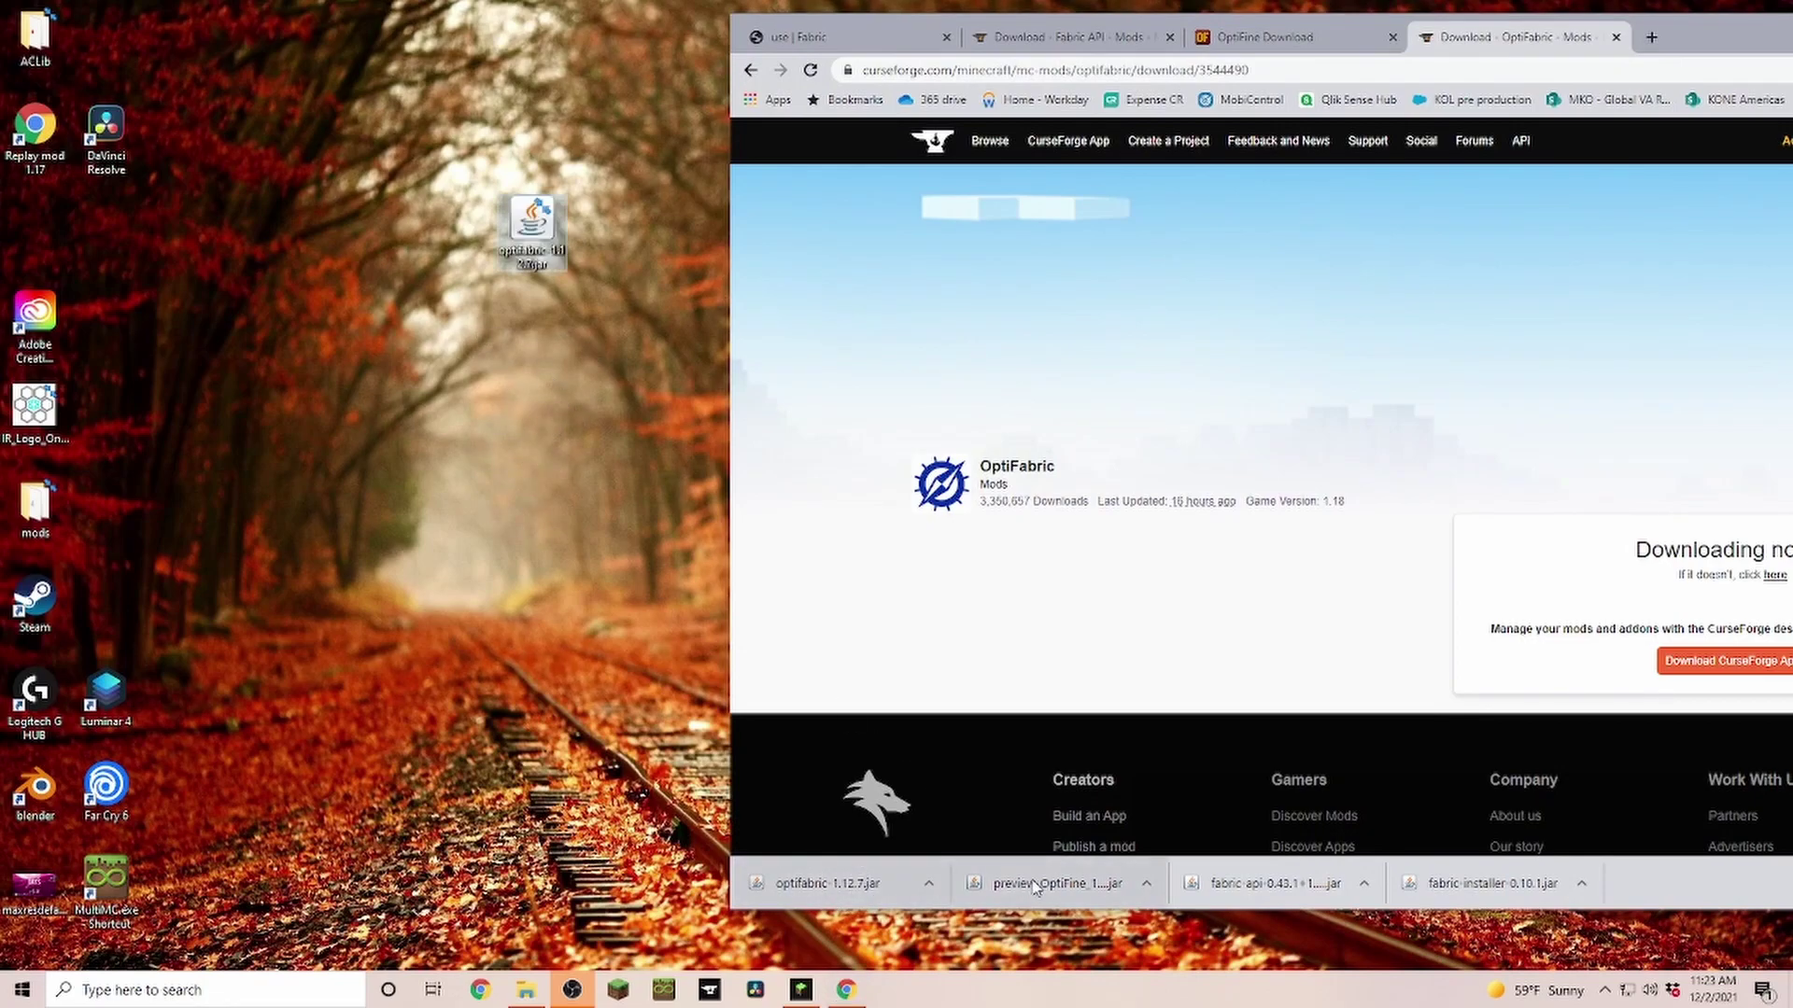
{"action": "left_click_drag", "start_coordinate": [1045, 889], "coordinate": [532, 327]}
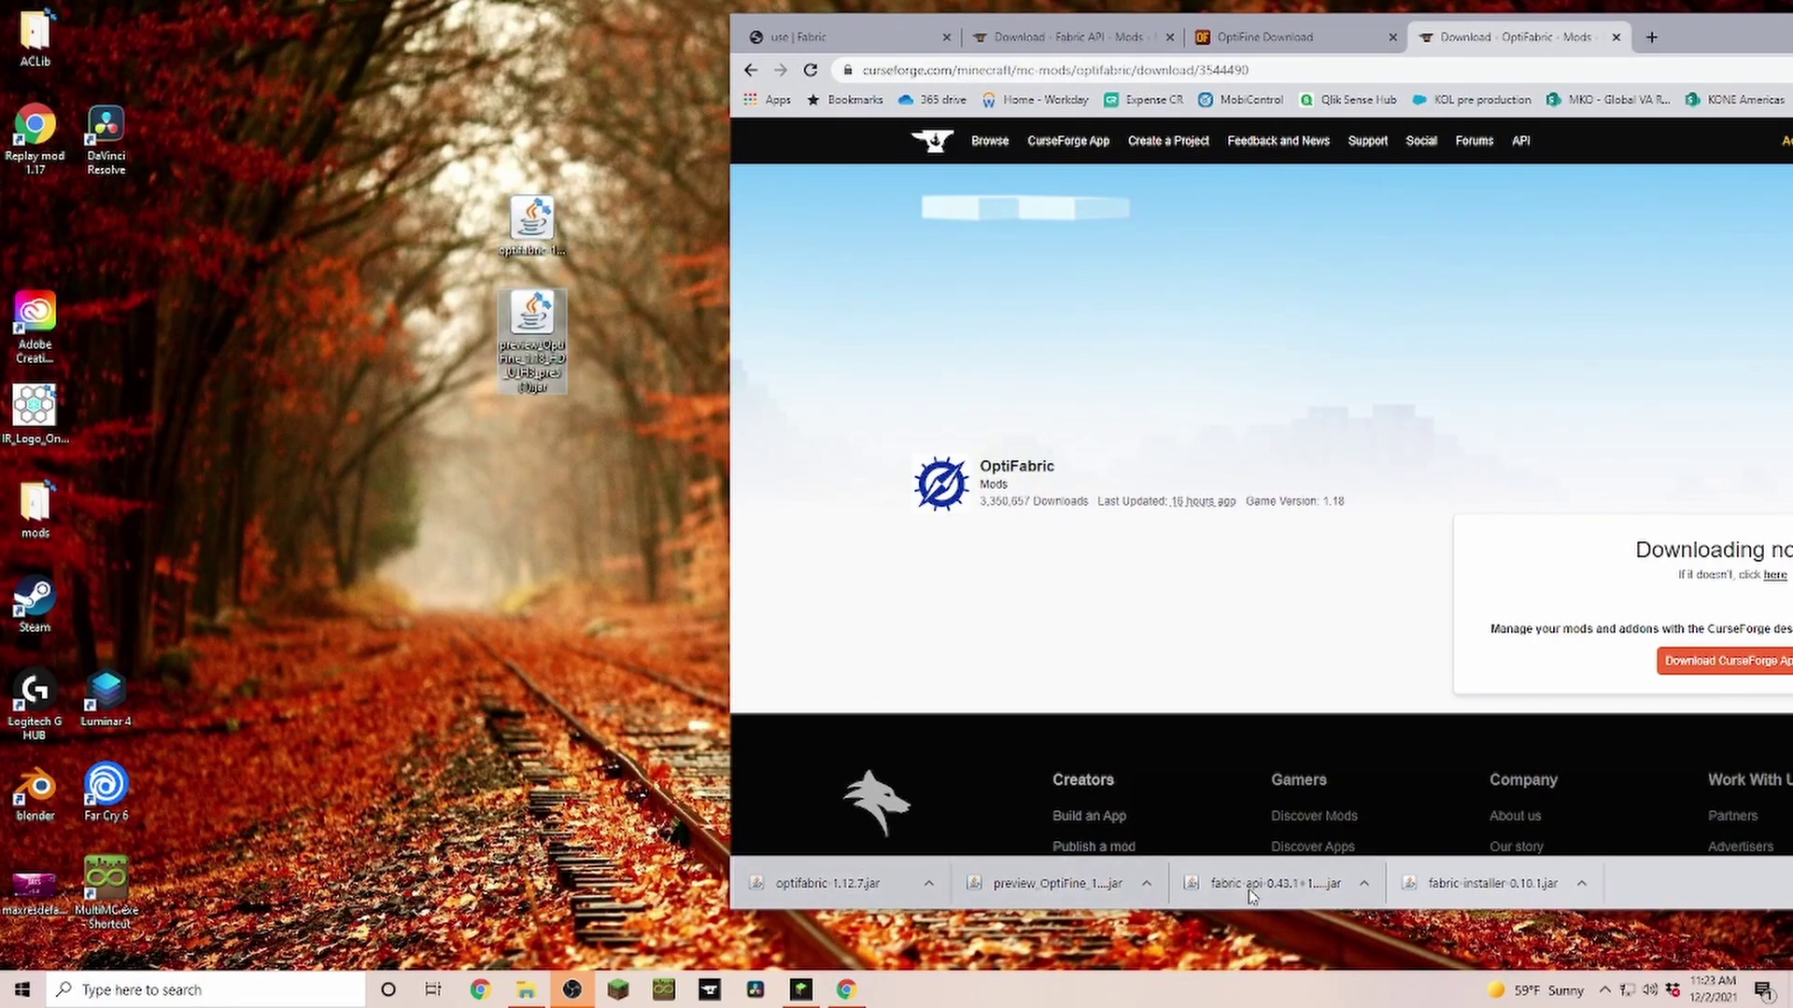
{"action": "left_click_drag", "start_coordinate": [1241, 885], "coordinate": [532, 411]}
{"action": "left_click_drag", "start_coordinate": [1492, 883], "coordinate": [532, 509]}
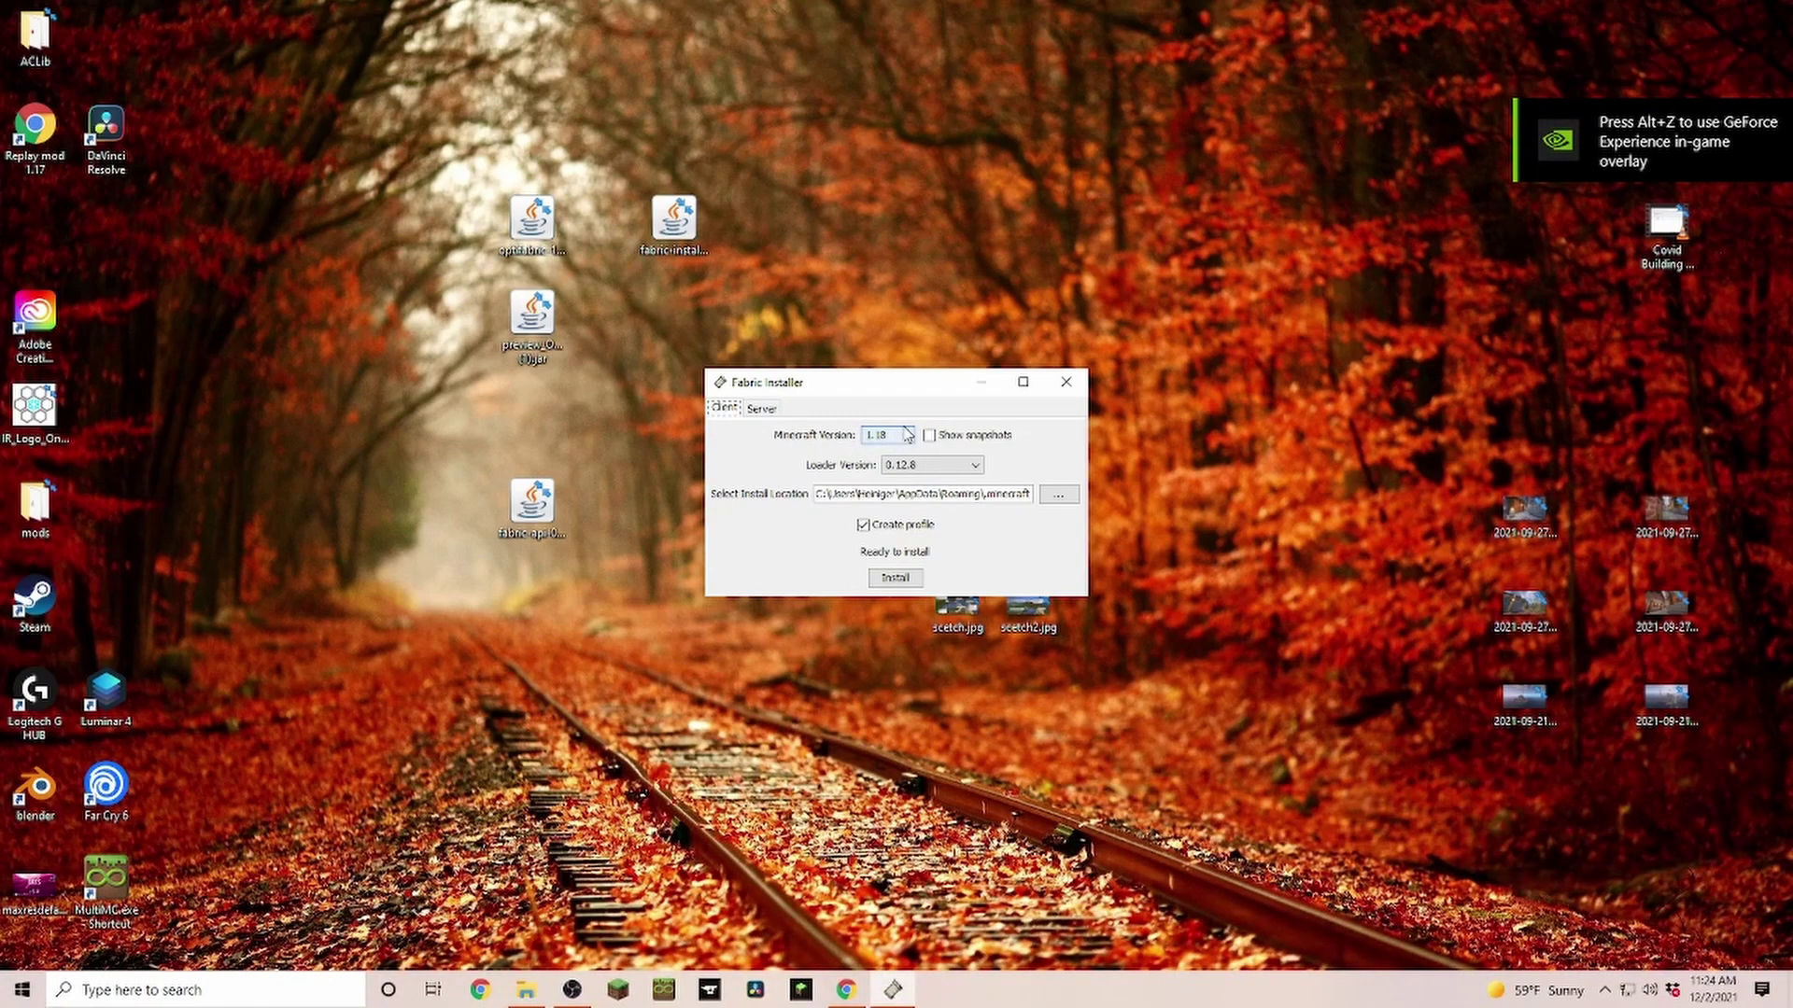
Install Fabric Loader 0.12.8 for Minecraft 1.18 into the Microsoft Store / Xbox launcher, then close the installer.
{"action": "left_click", "coordinate": [895, 579]}
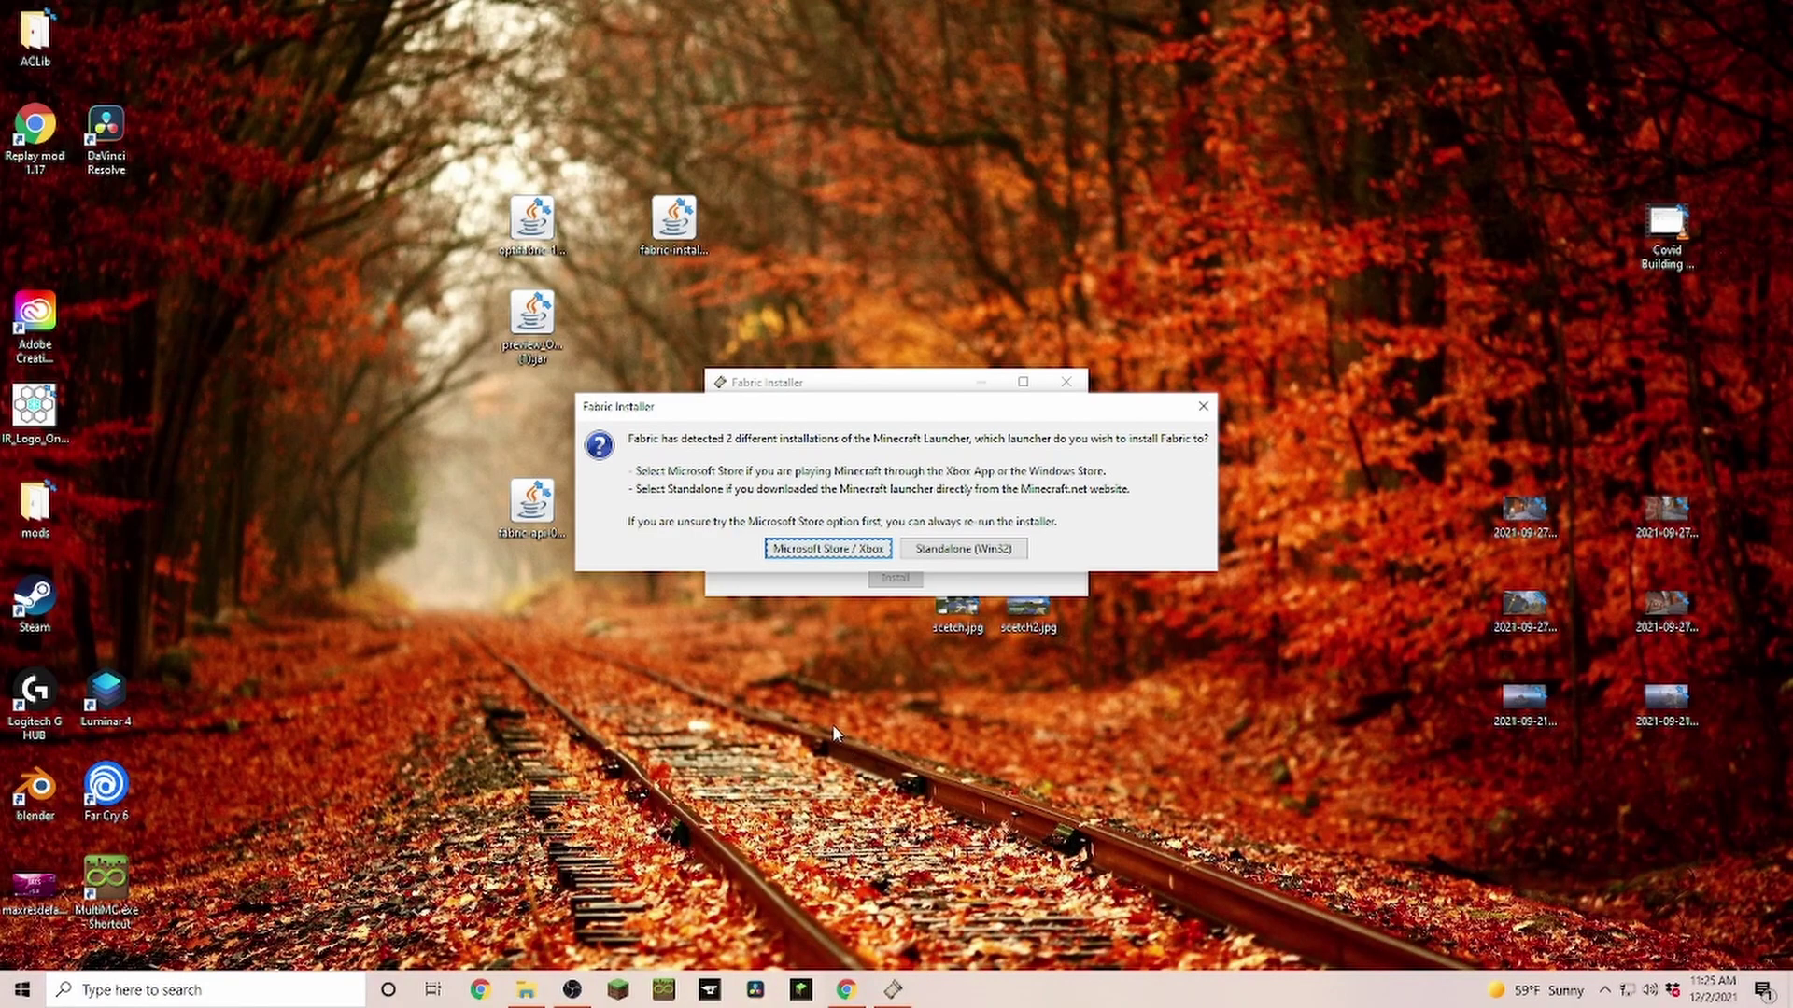
{"action": "left_click", "coordinate": [810, 551]}
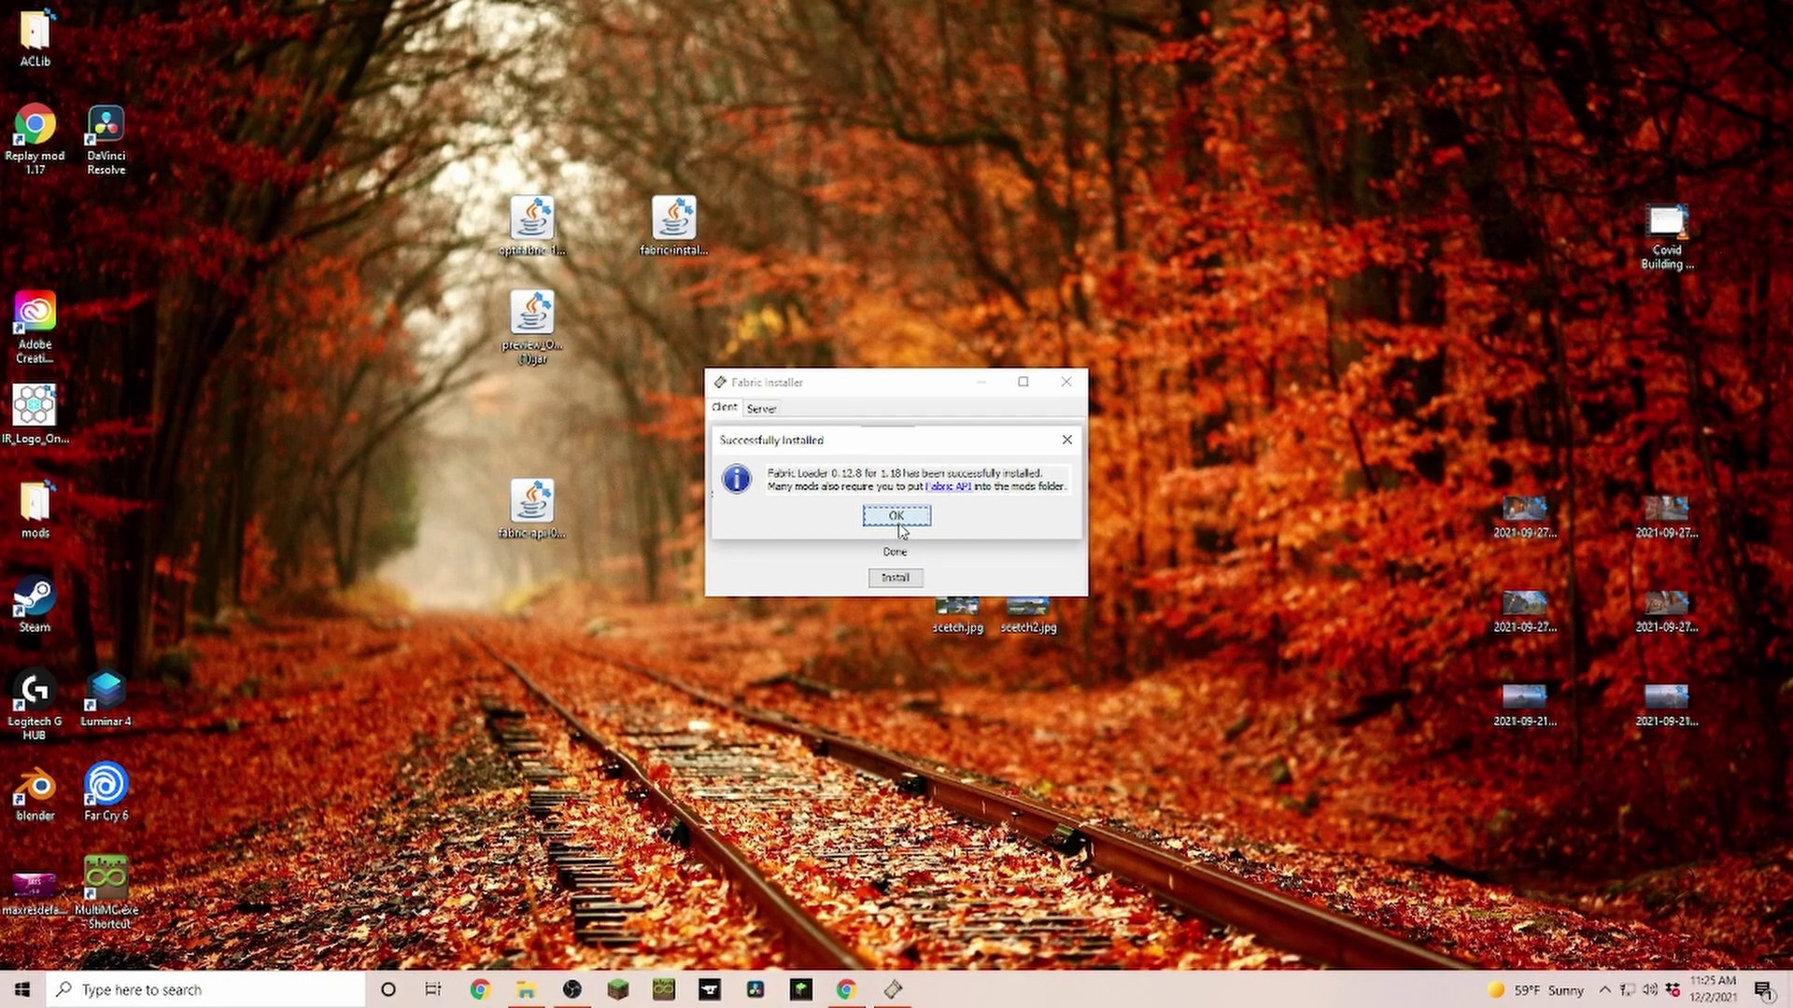
{"action": "left_click", "coordinate": [898, 517]}
{"action": "left_click", "coordinate": [1066, 382]}
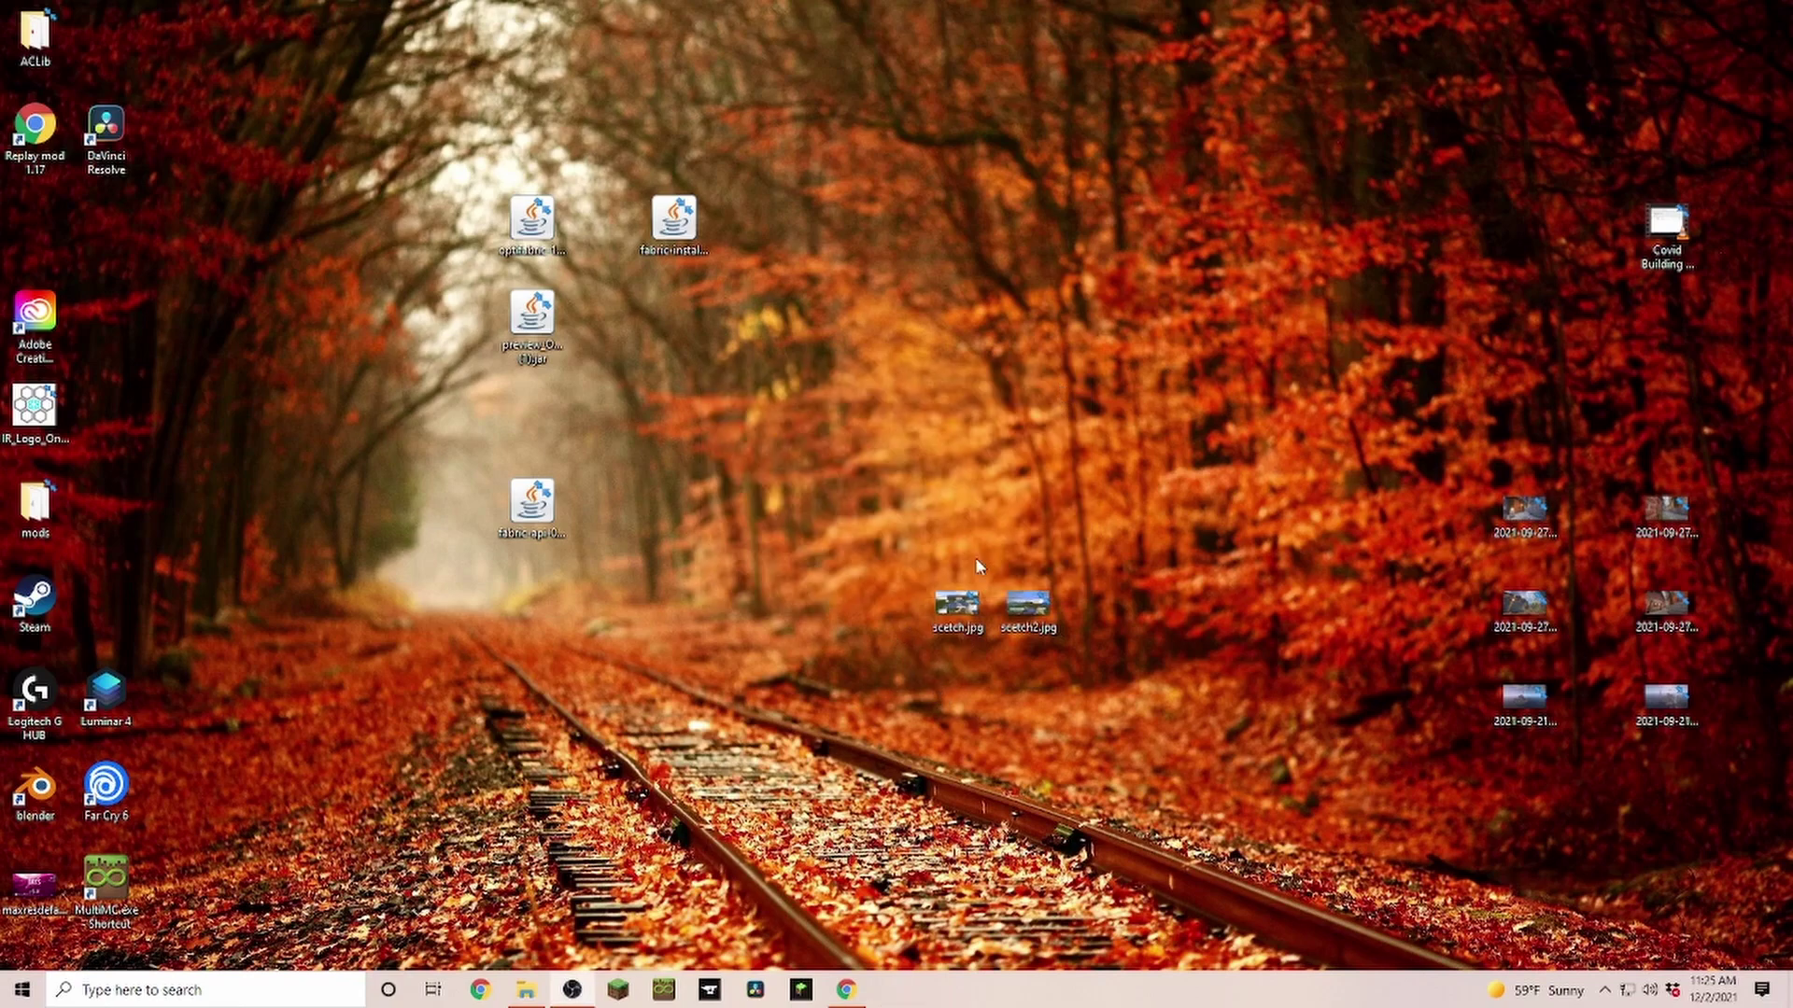
Reopen the launcher's Installations list and check fabric-loader-0.12.8-1.18 appears among the versions, cancelling the new installation.
{"action": "left_click", "coordinate": [801, 992]}
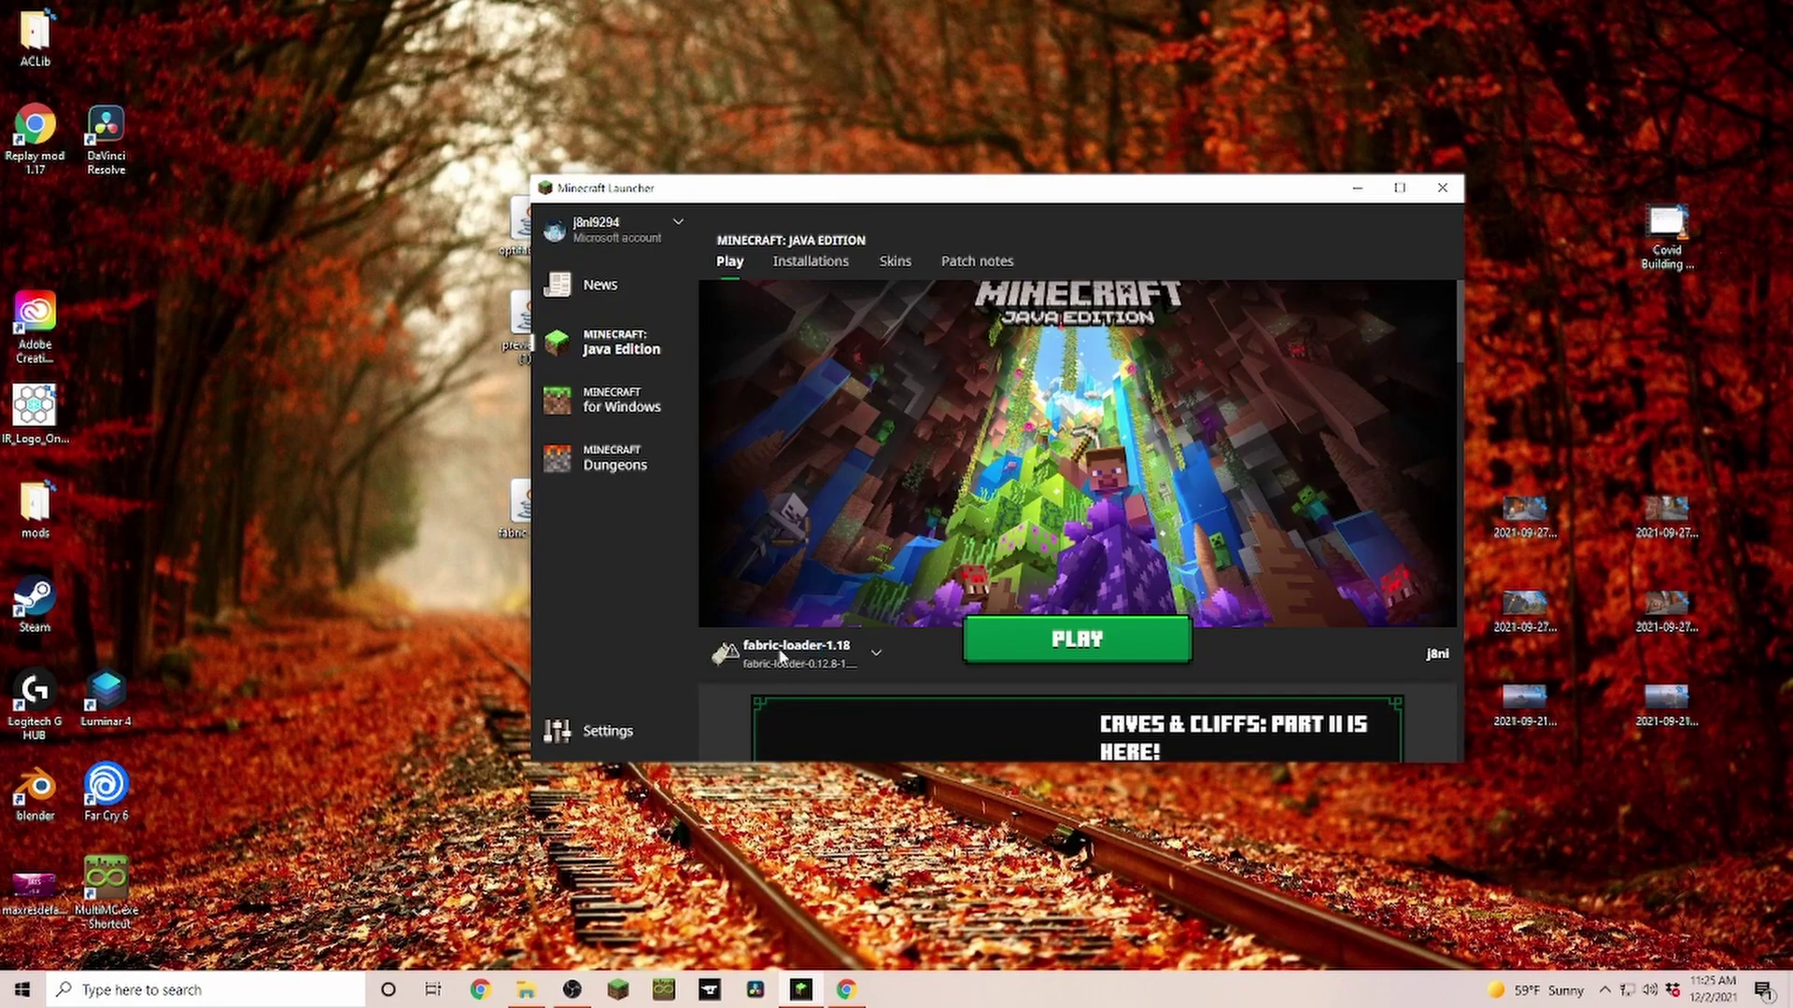
{"action": "mouse_move", "coordinate": [792, 663]}
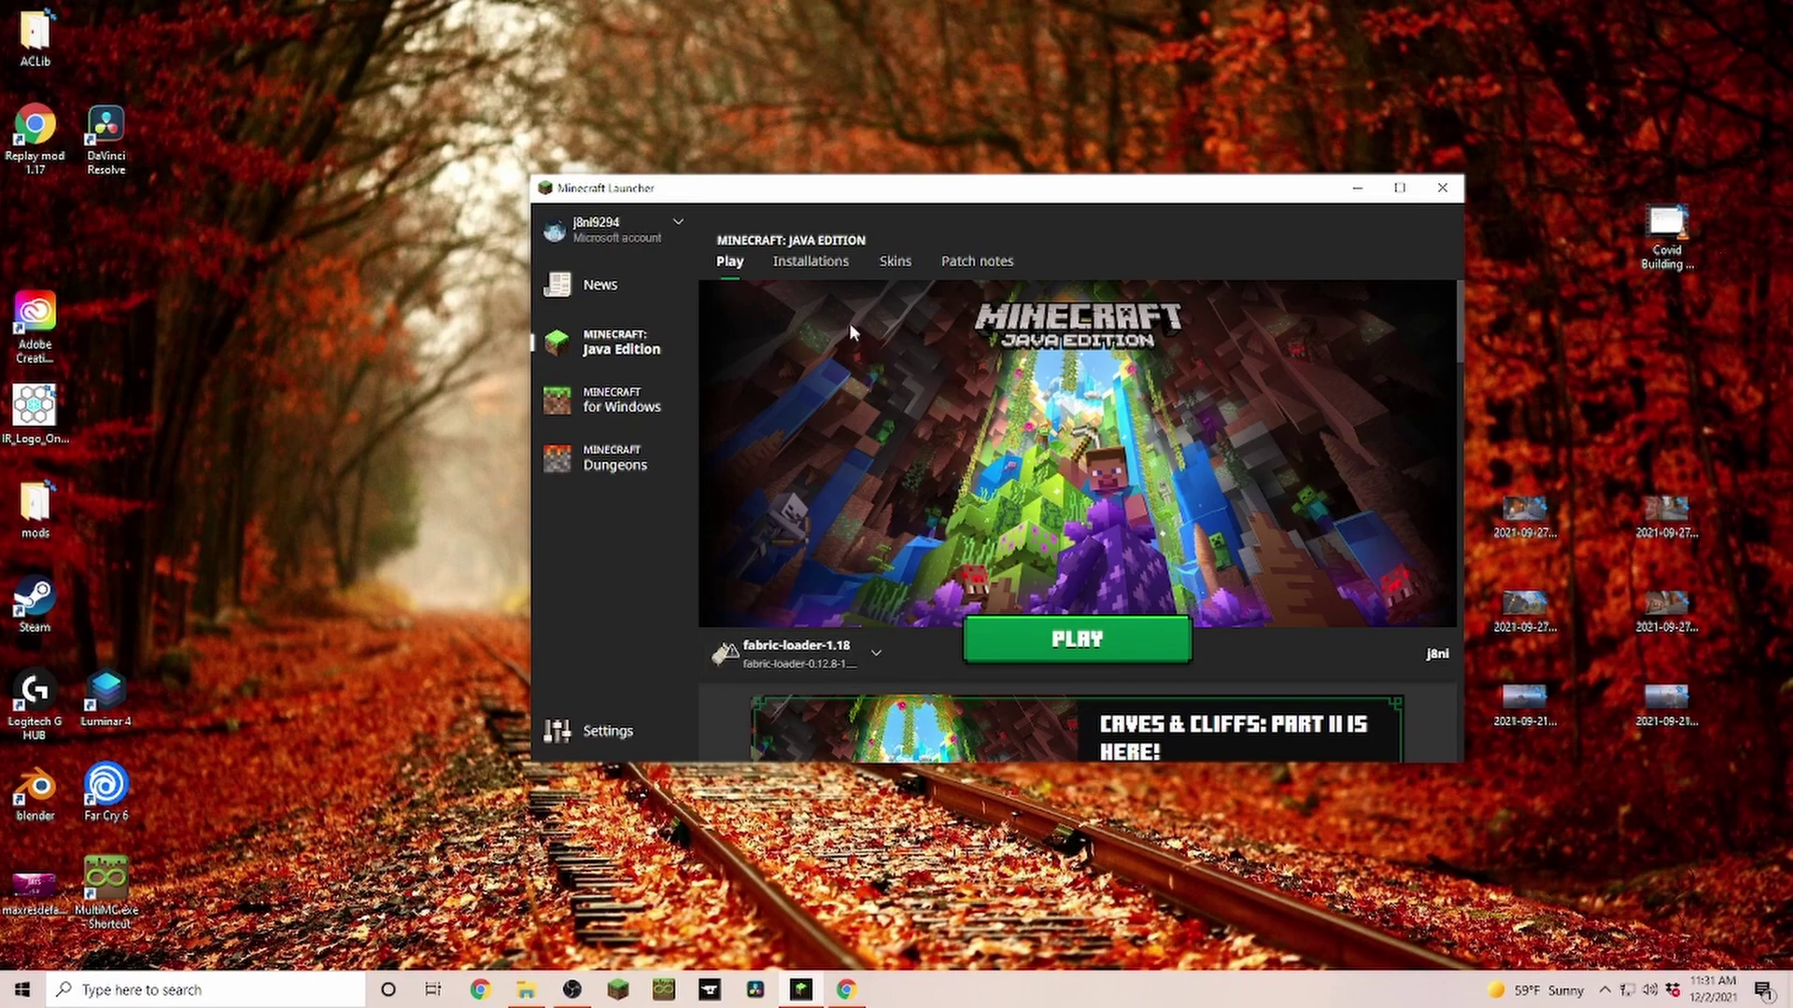
{"action": "left_click", "coordinate": [805, 263]}
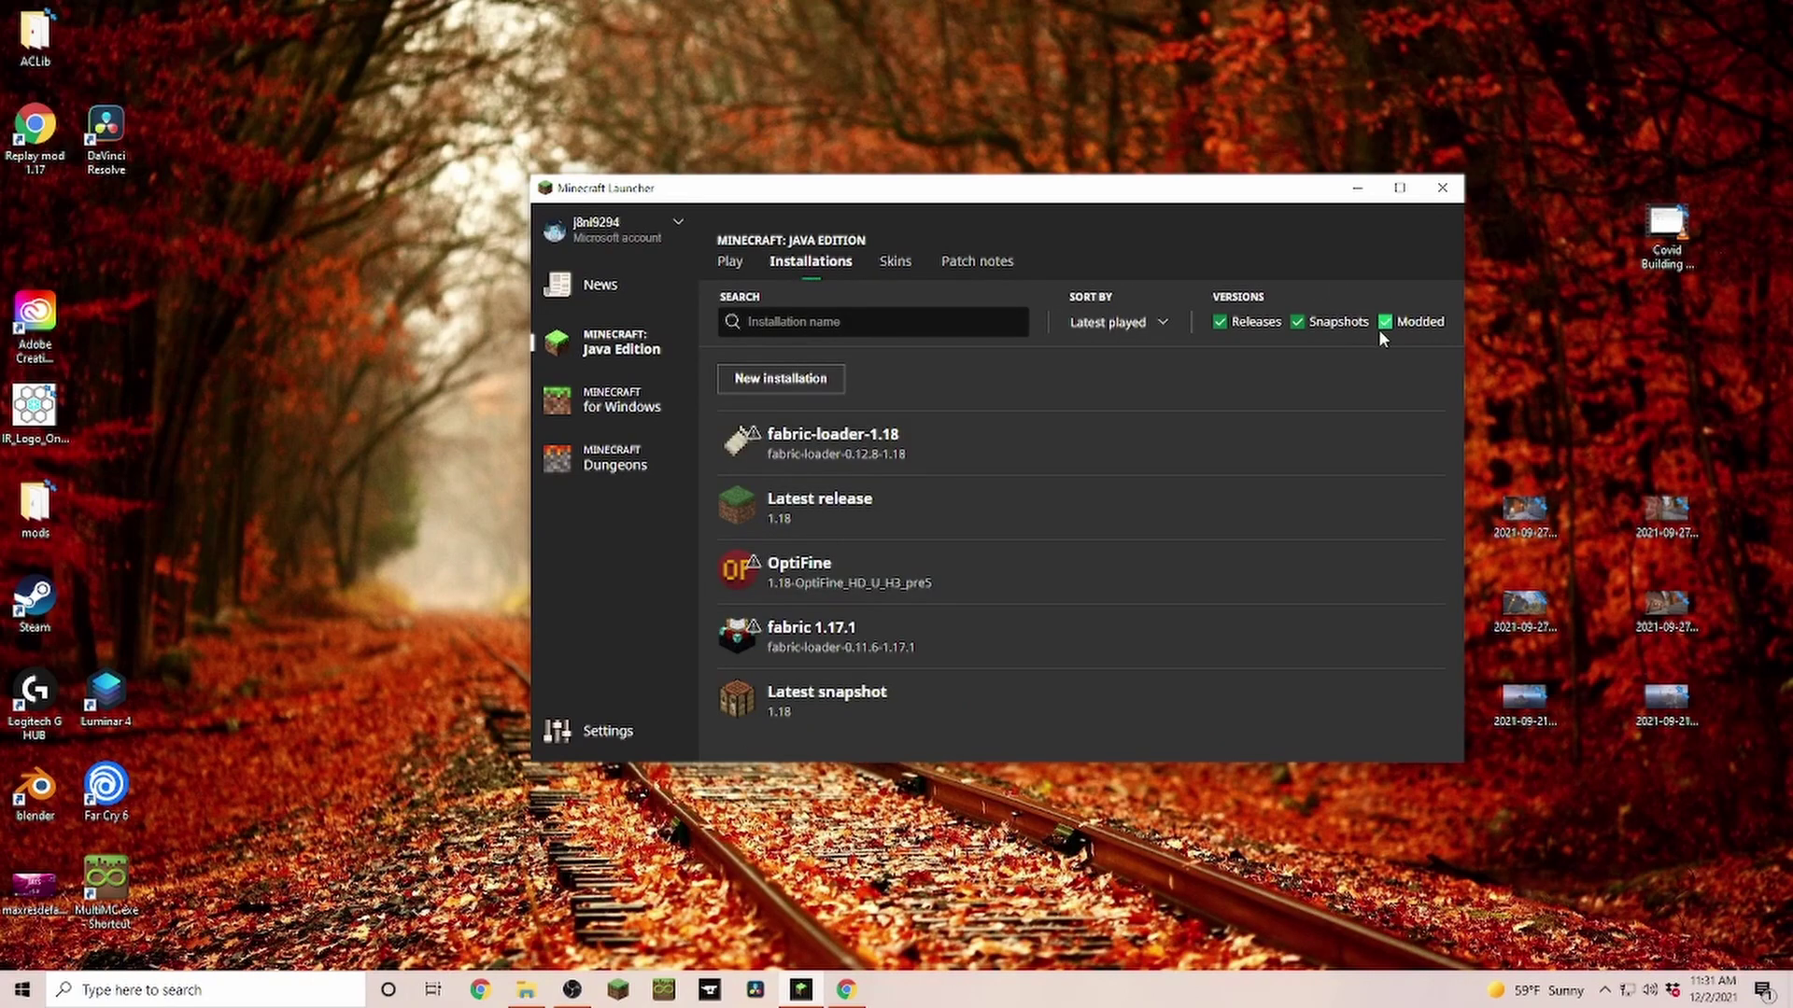
{"action": "left_click", "coordinate": [771, 383]}
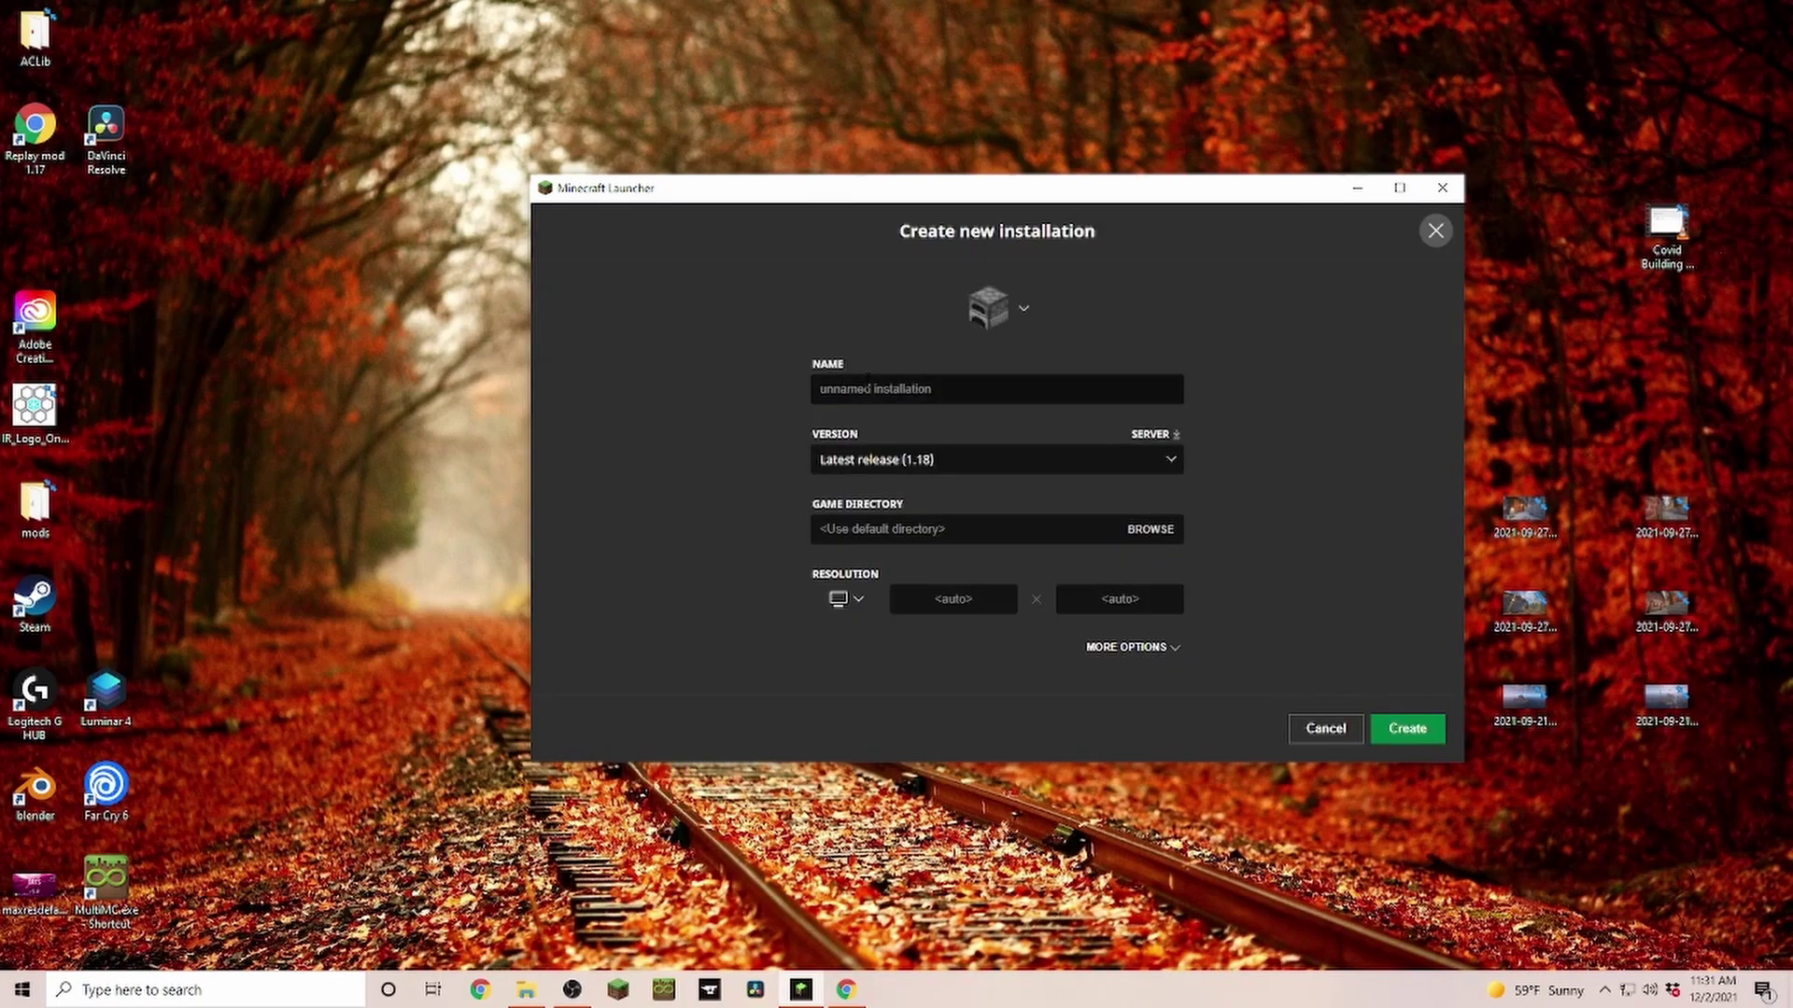
{"action": "left_click", "coordinate": [950, 458]}
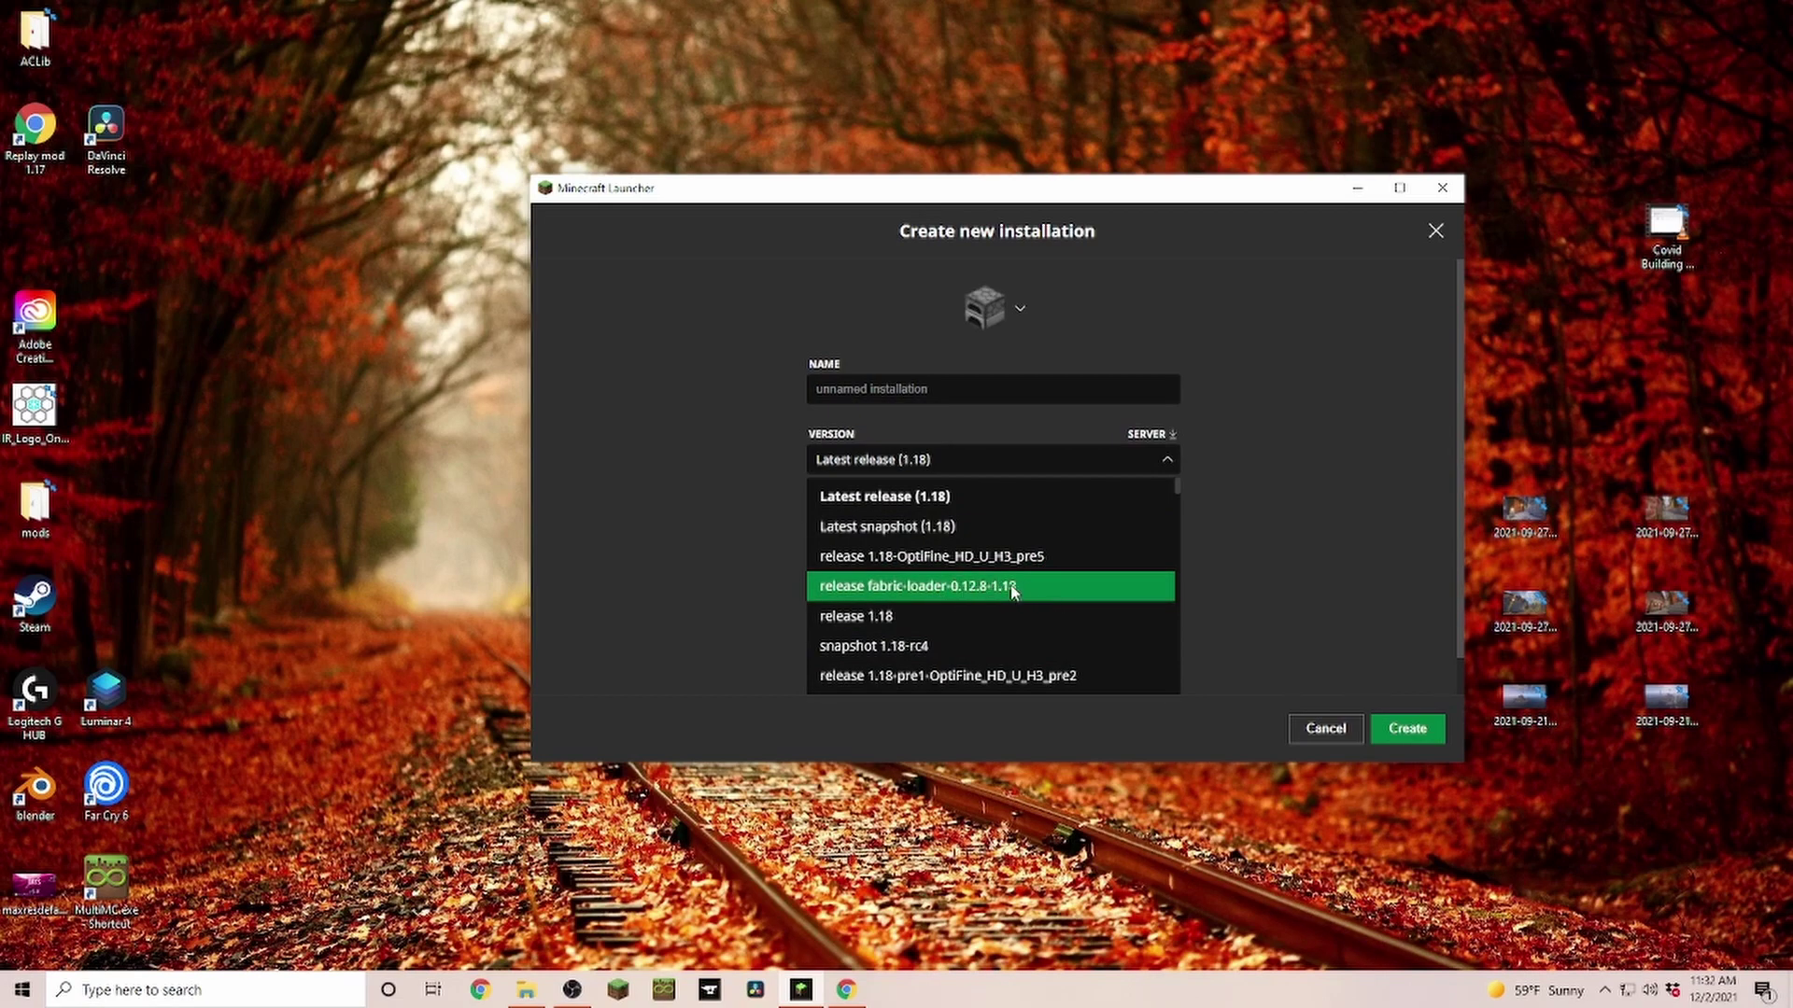
{"action": "left_click", "coordinate": [1326, 728]}
{"action": "left_click", "coordinate": [1326, 728]}
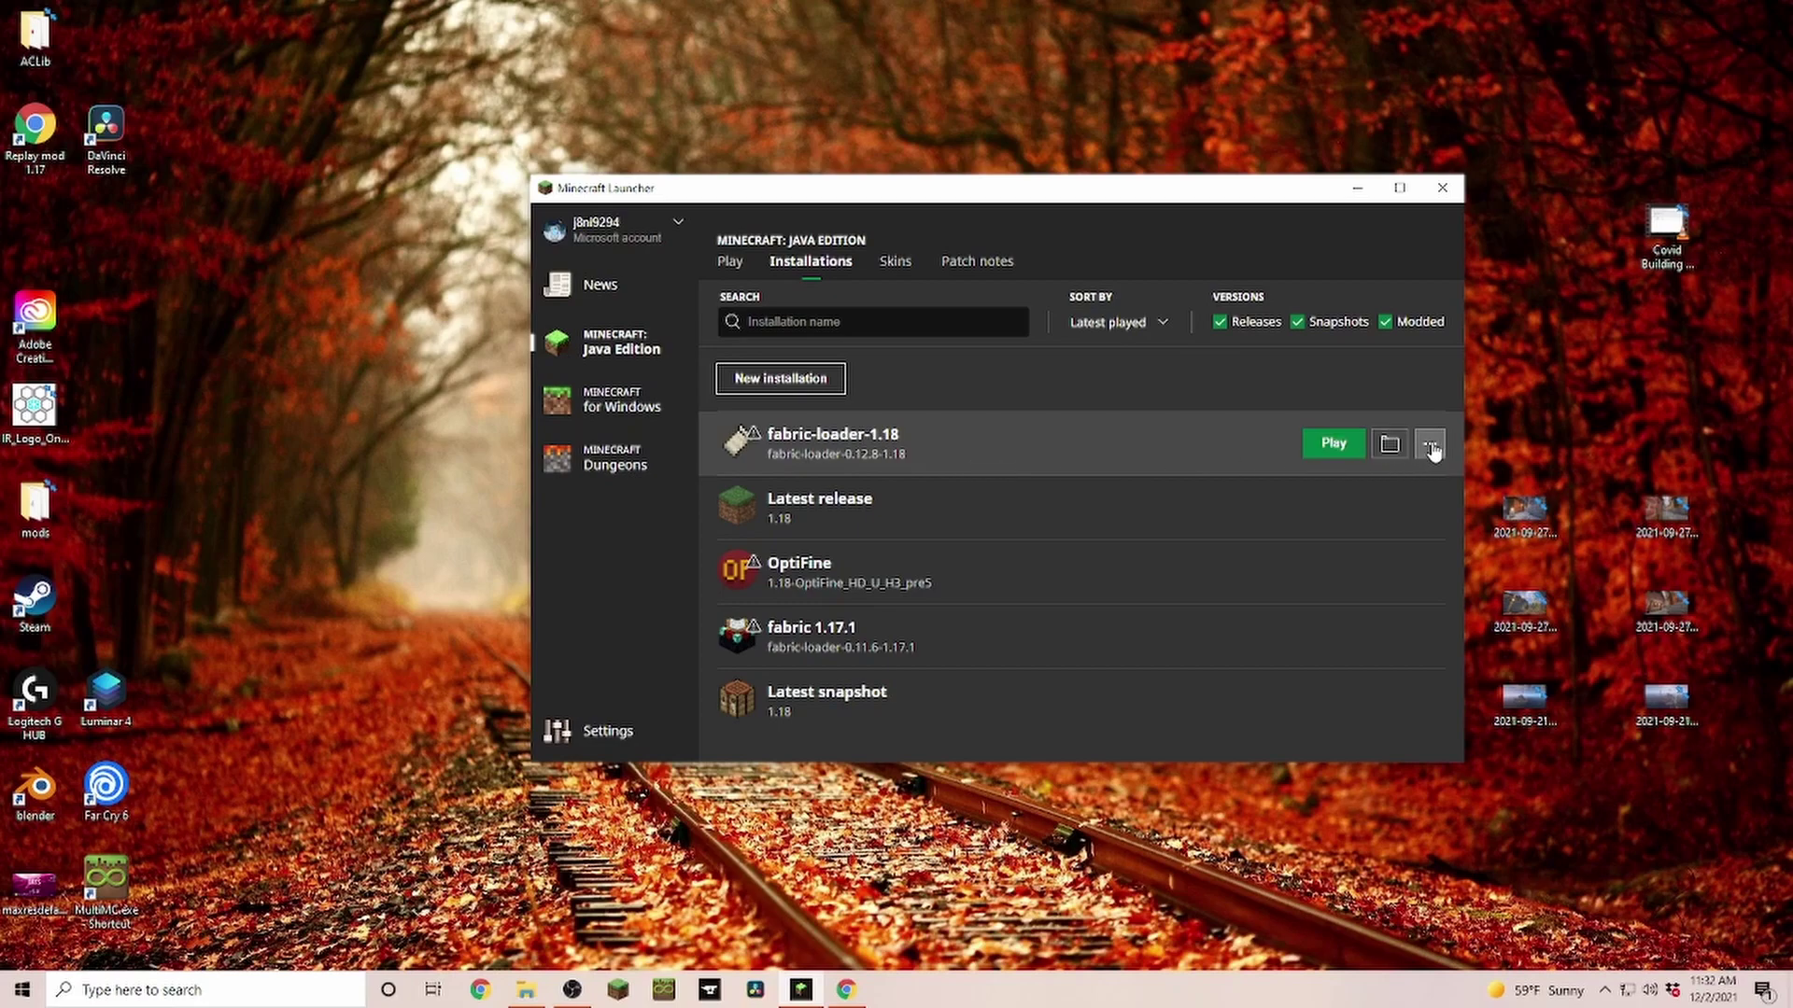
Edit the fabric-loader-1.18 installation's JVM arguments from -Xmx2G to -Xmx8G and save.
{"action": "left_click", "coordinate": [1429, 445]}
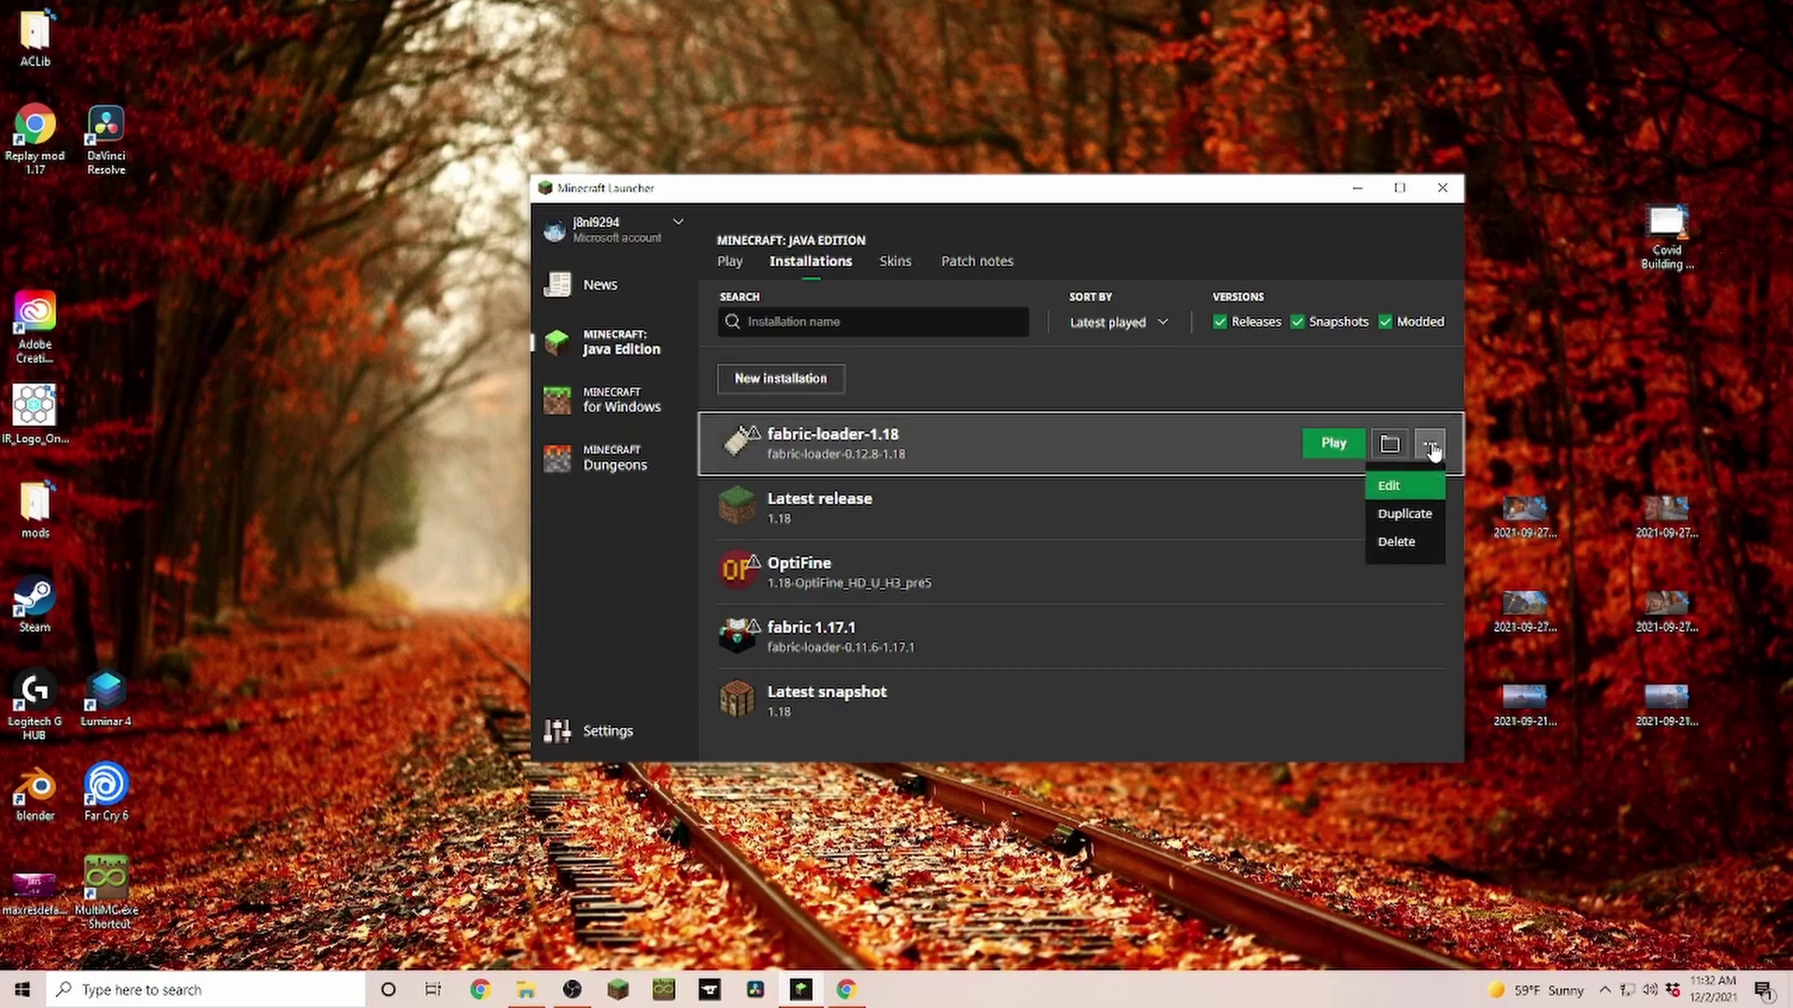
{"action": "left_click", "coordinate": [1401, 487]}
{"action": "left_click", "coordinate": [1123, 684]}
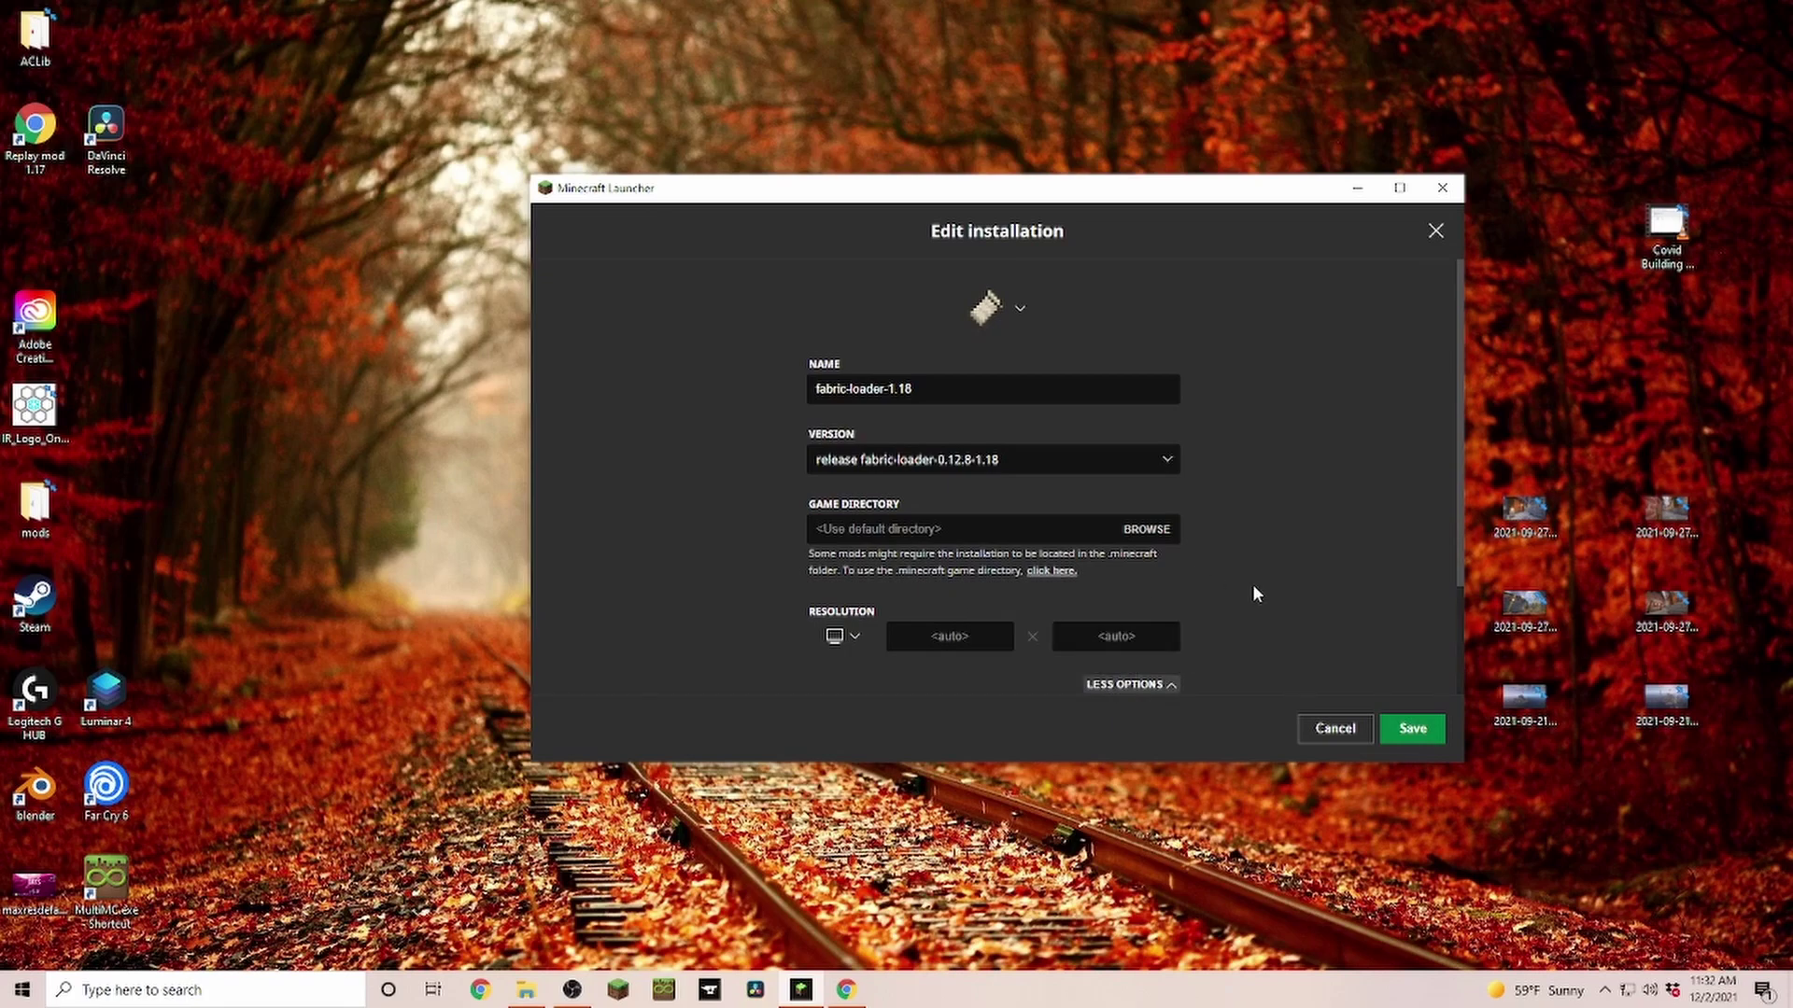
{"action": "scroll", "coordinate": [1253, 586], "scroll_direction": "down", "scroll_amount": 2}
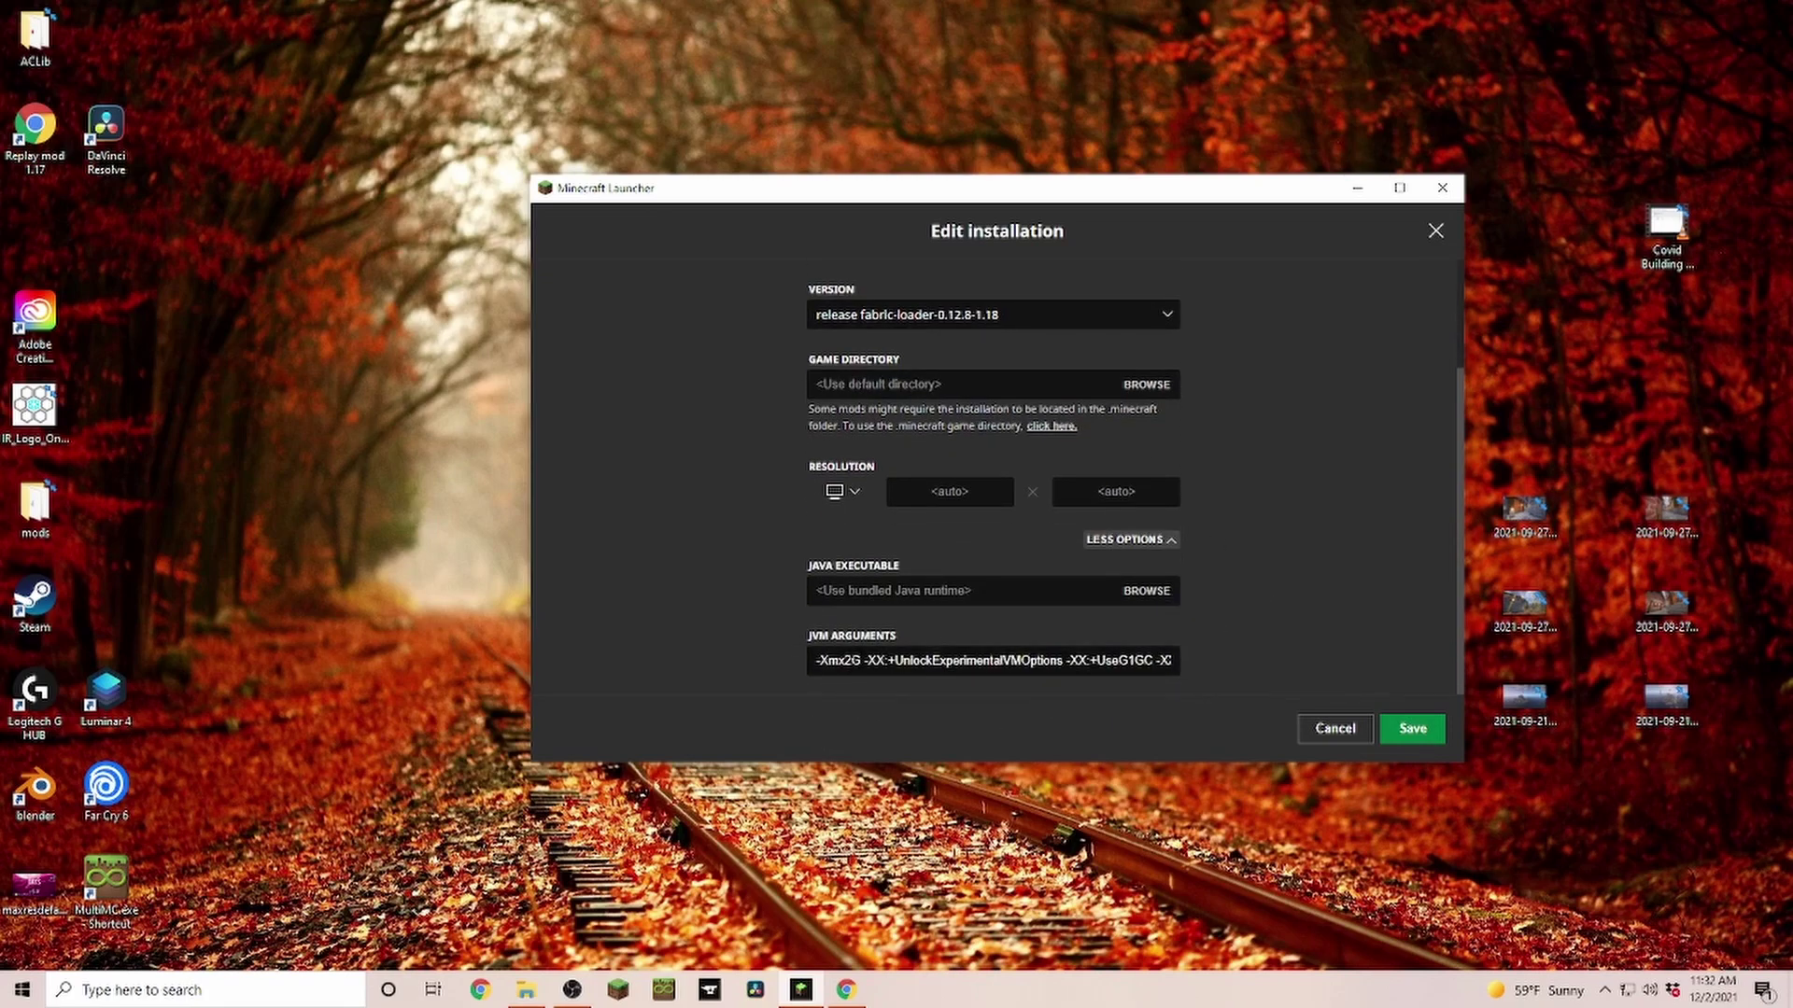
{"action": "left_click", "coordinate": [851, 660]}
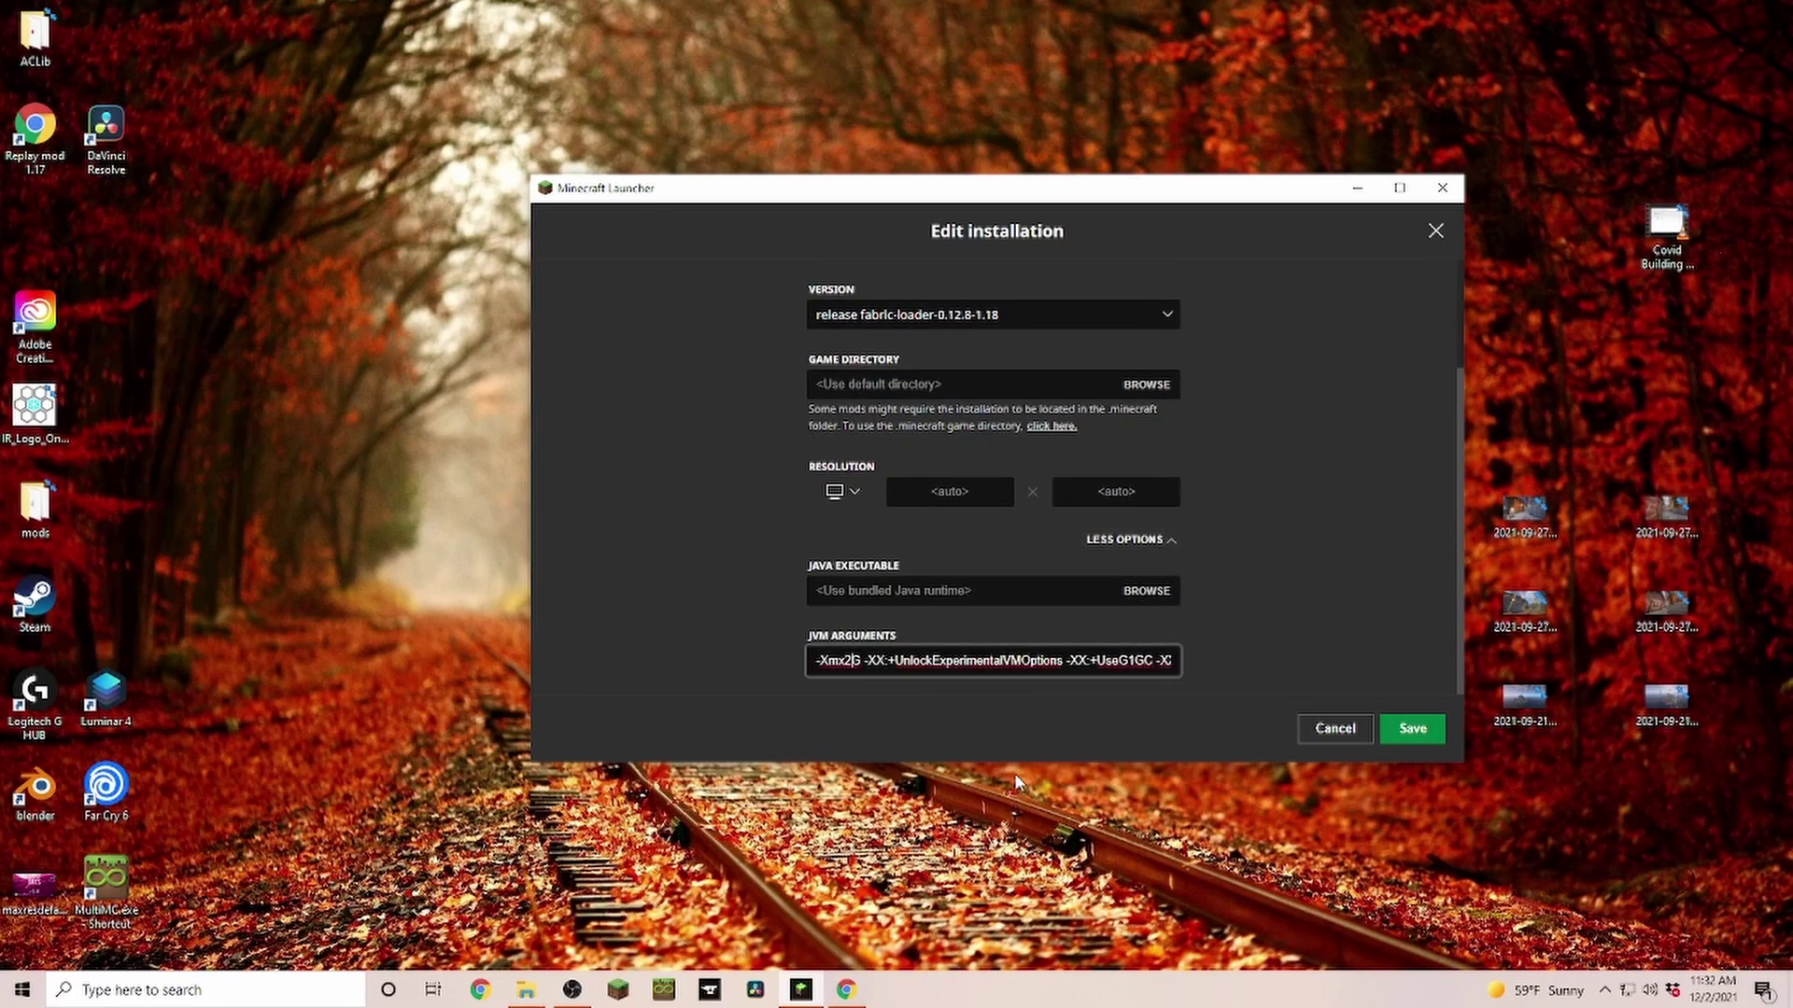
{"action": "key", "text": "BackSpace"}
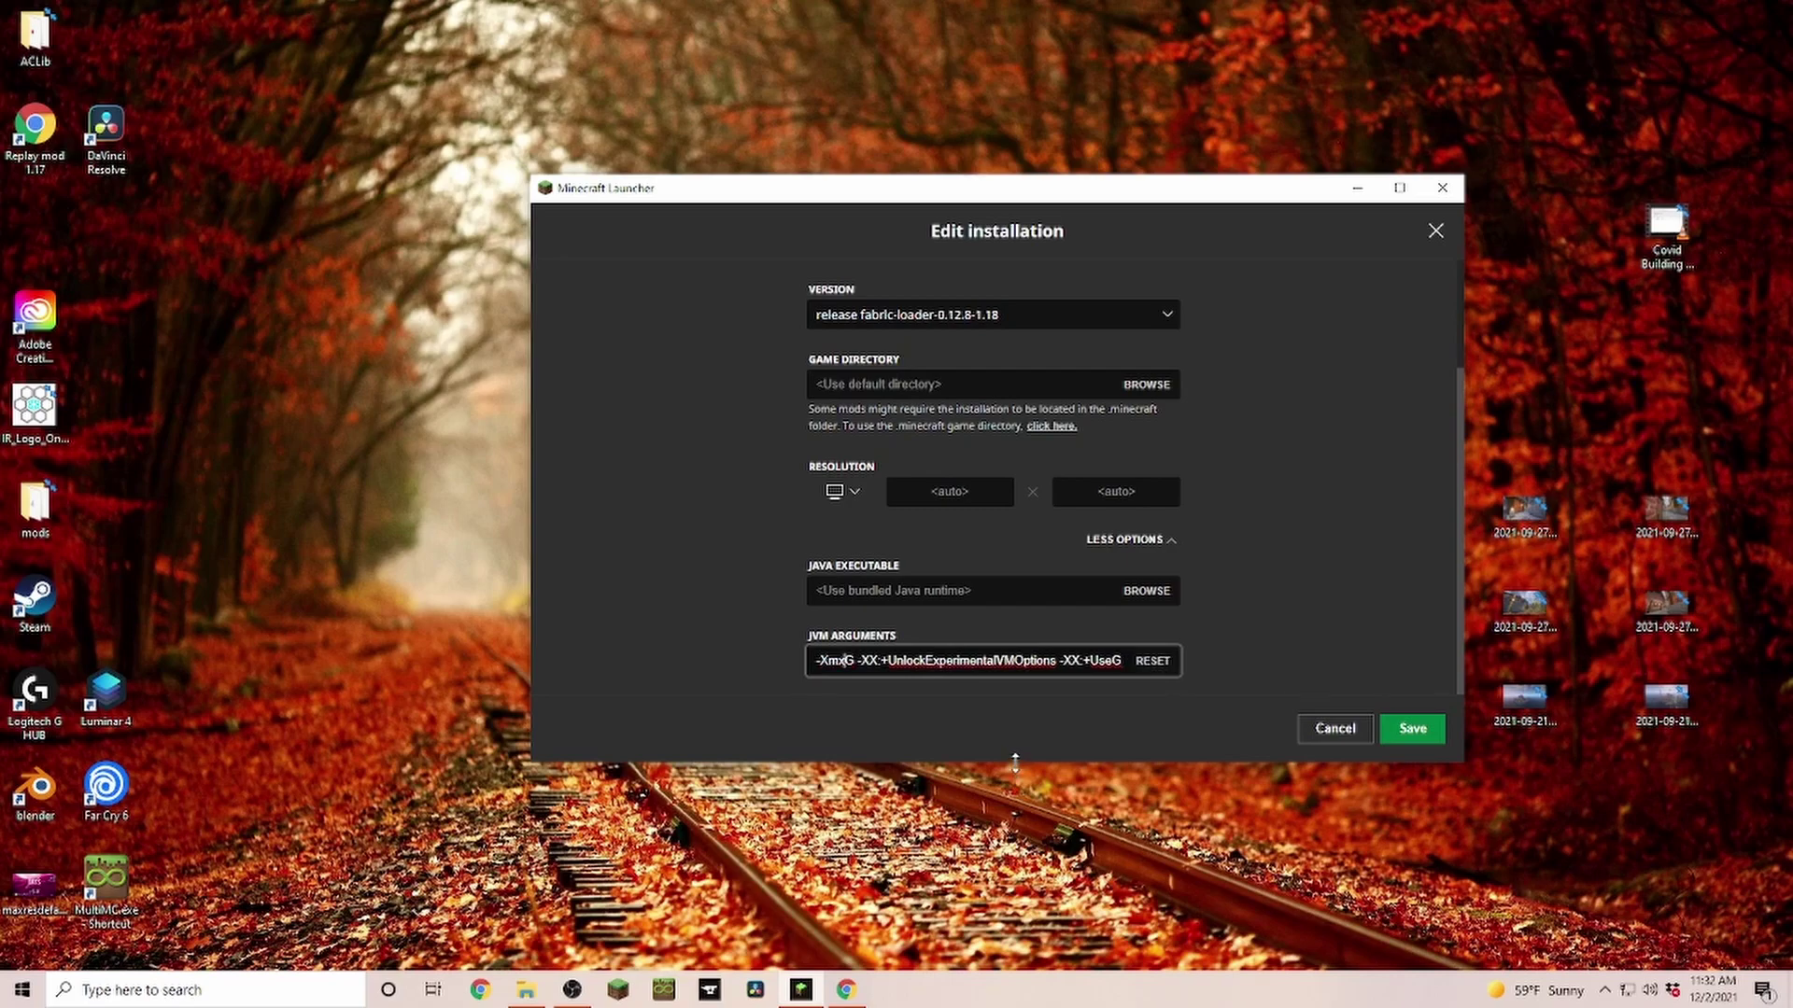
{"action": "type", "text": "8"}
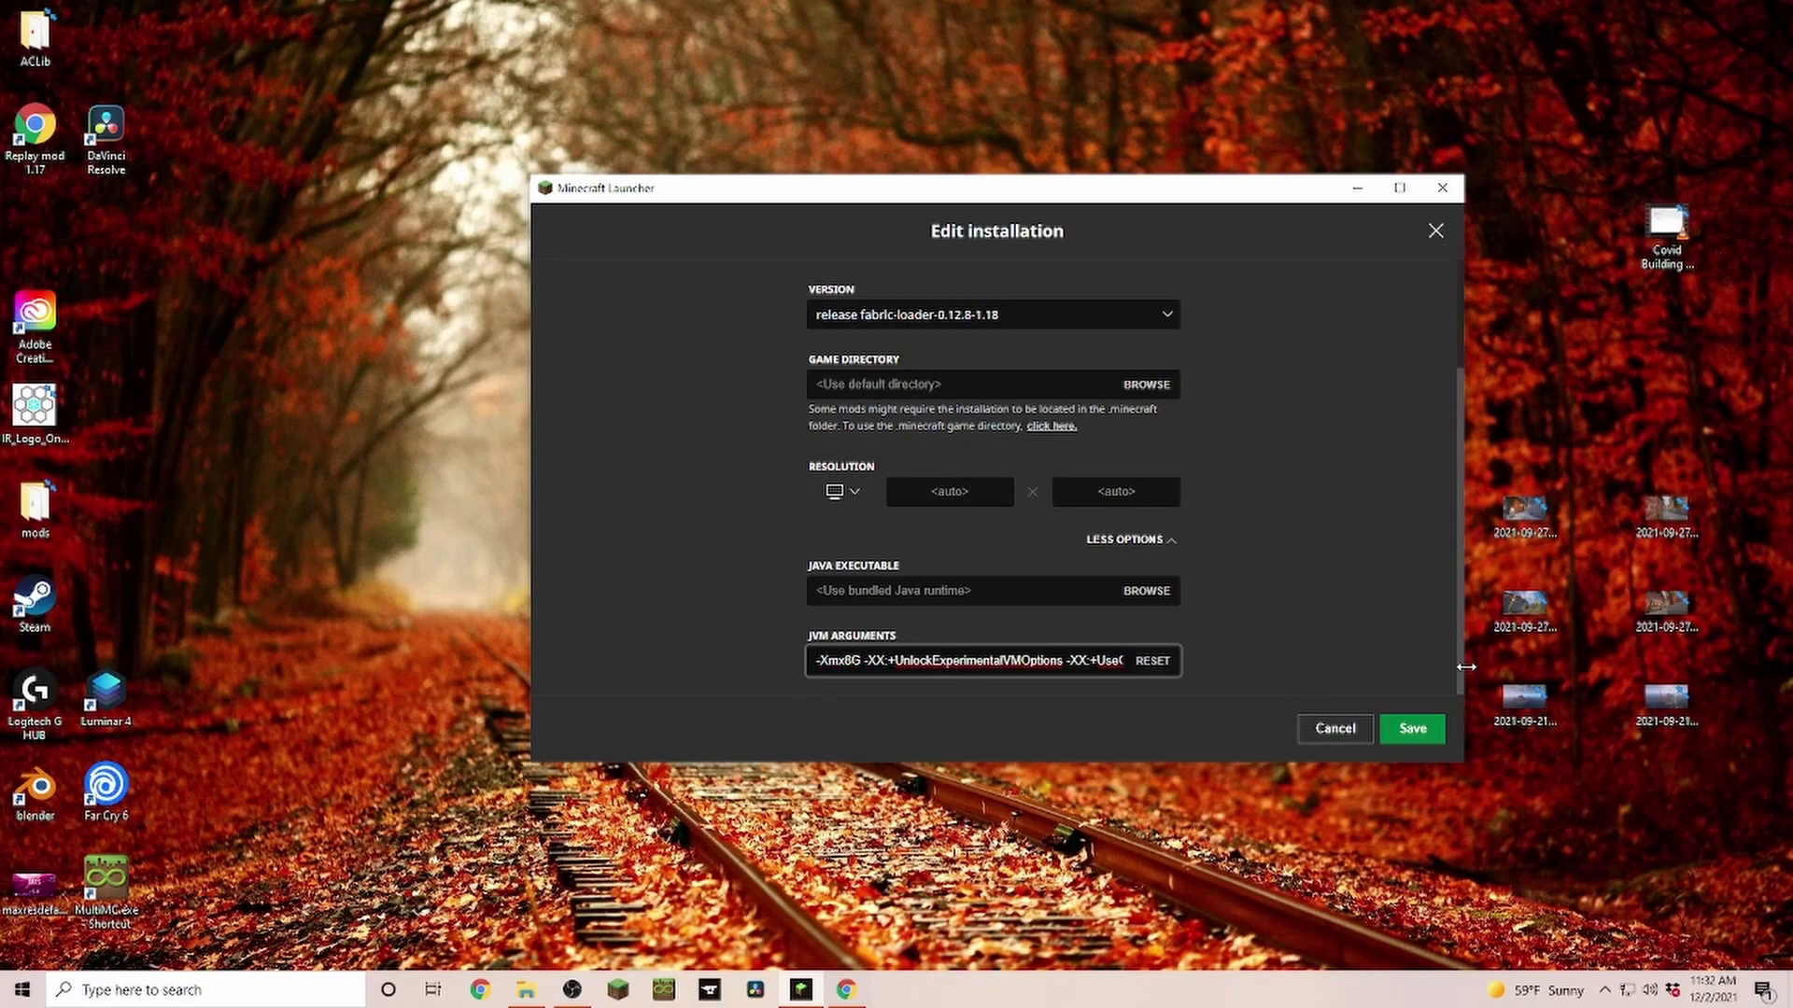
{"action": "left_click", "coordinate": [1413, 728]}
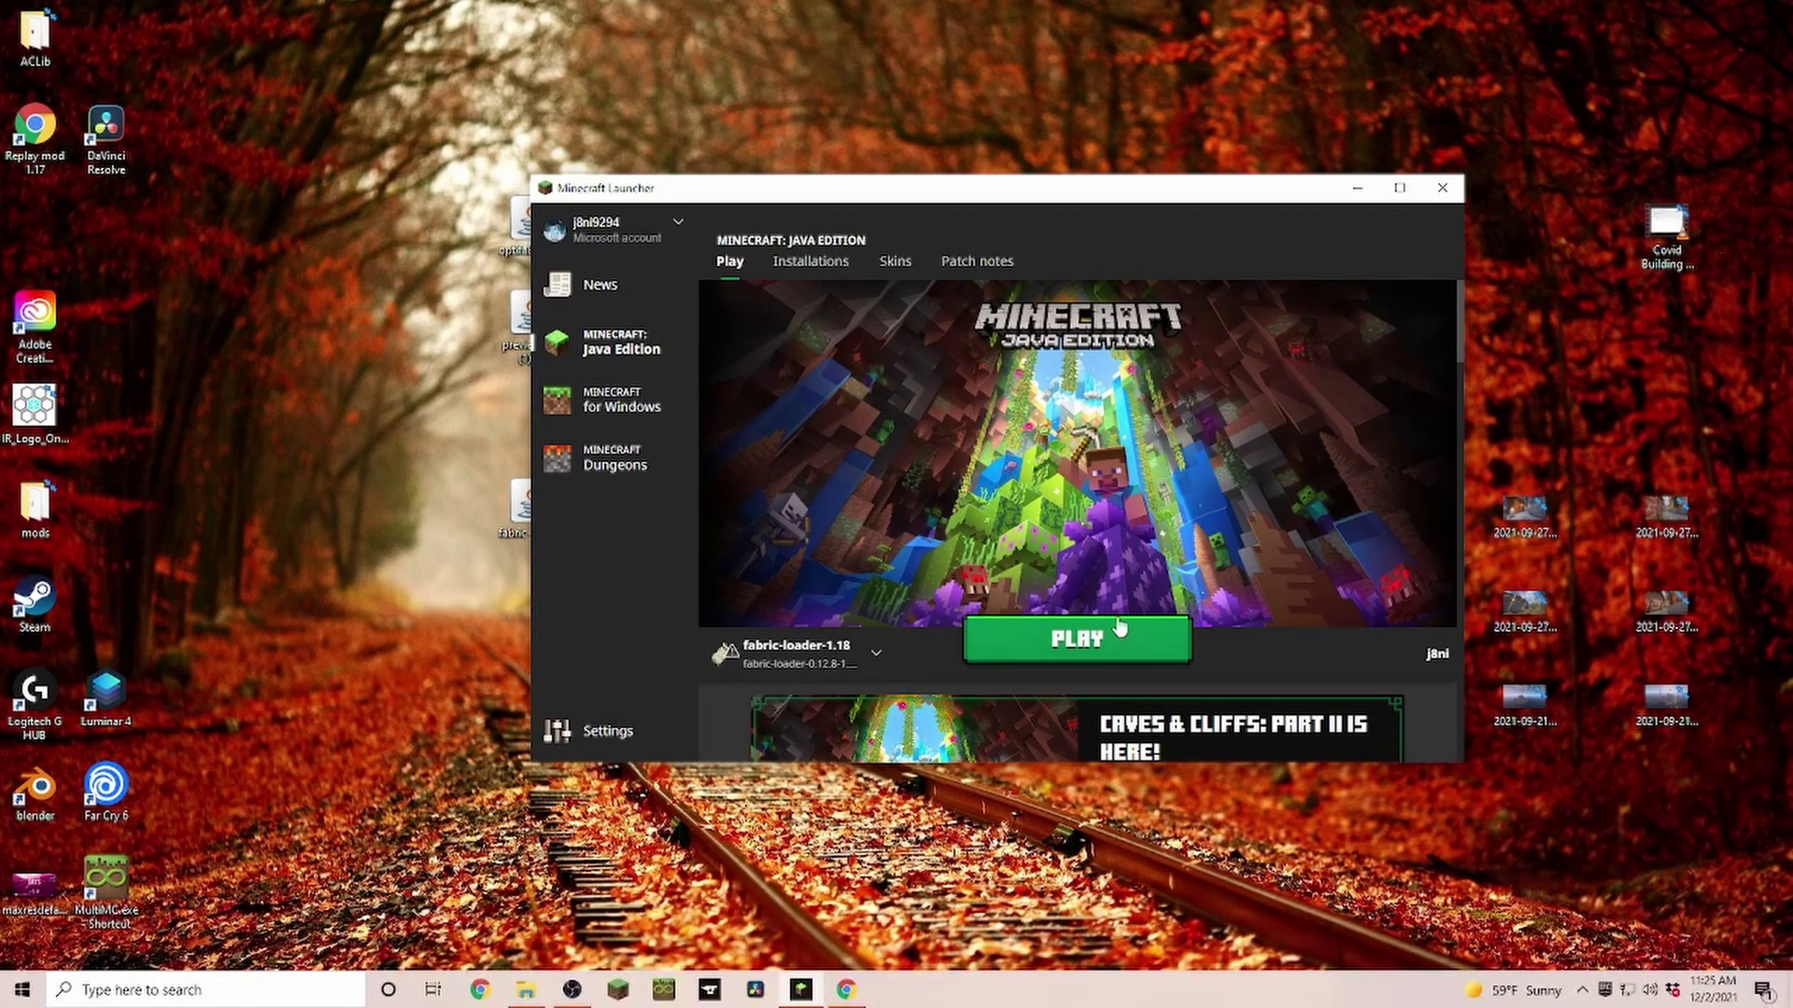
Play the fabric-loader-1.18 installation, accepting the modified-installation risk warning.
{"action": "left_click", "coordinate": [1055, 658]}
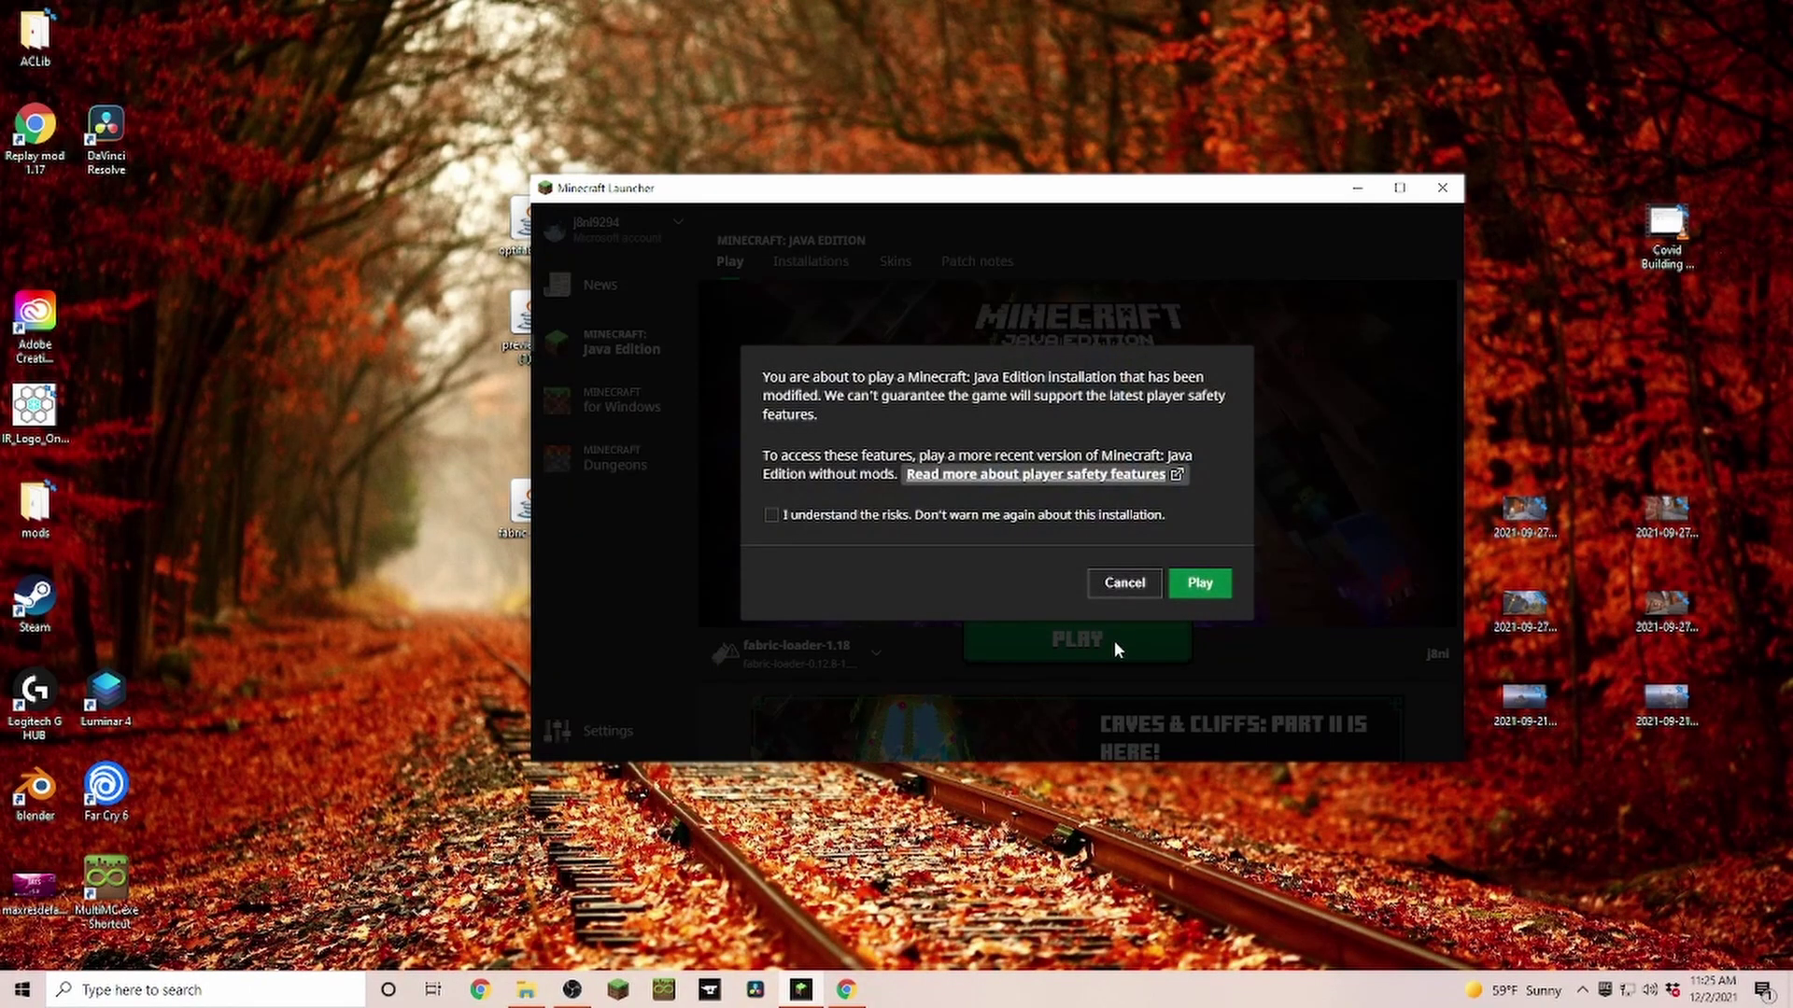
{"action": "left_click", "coordinate": [771, 514]}
{"action": "left_click", "coordinate": [1213, 587]}
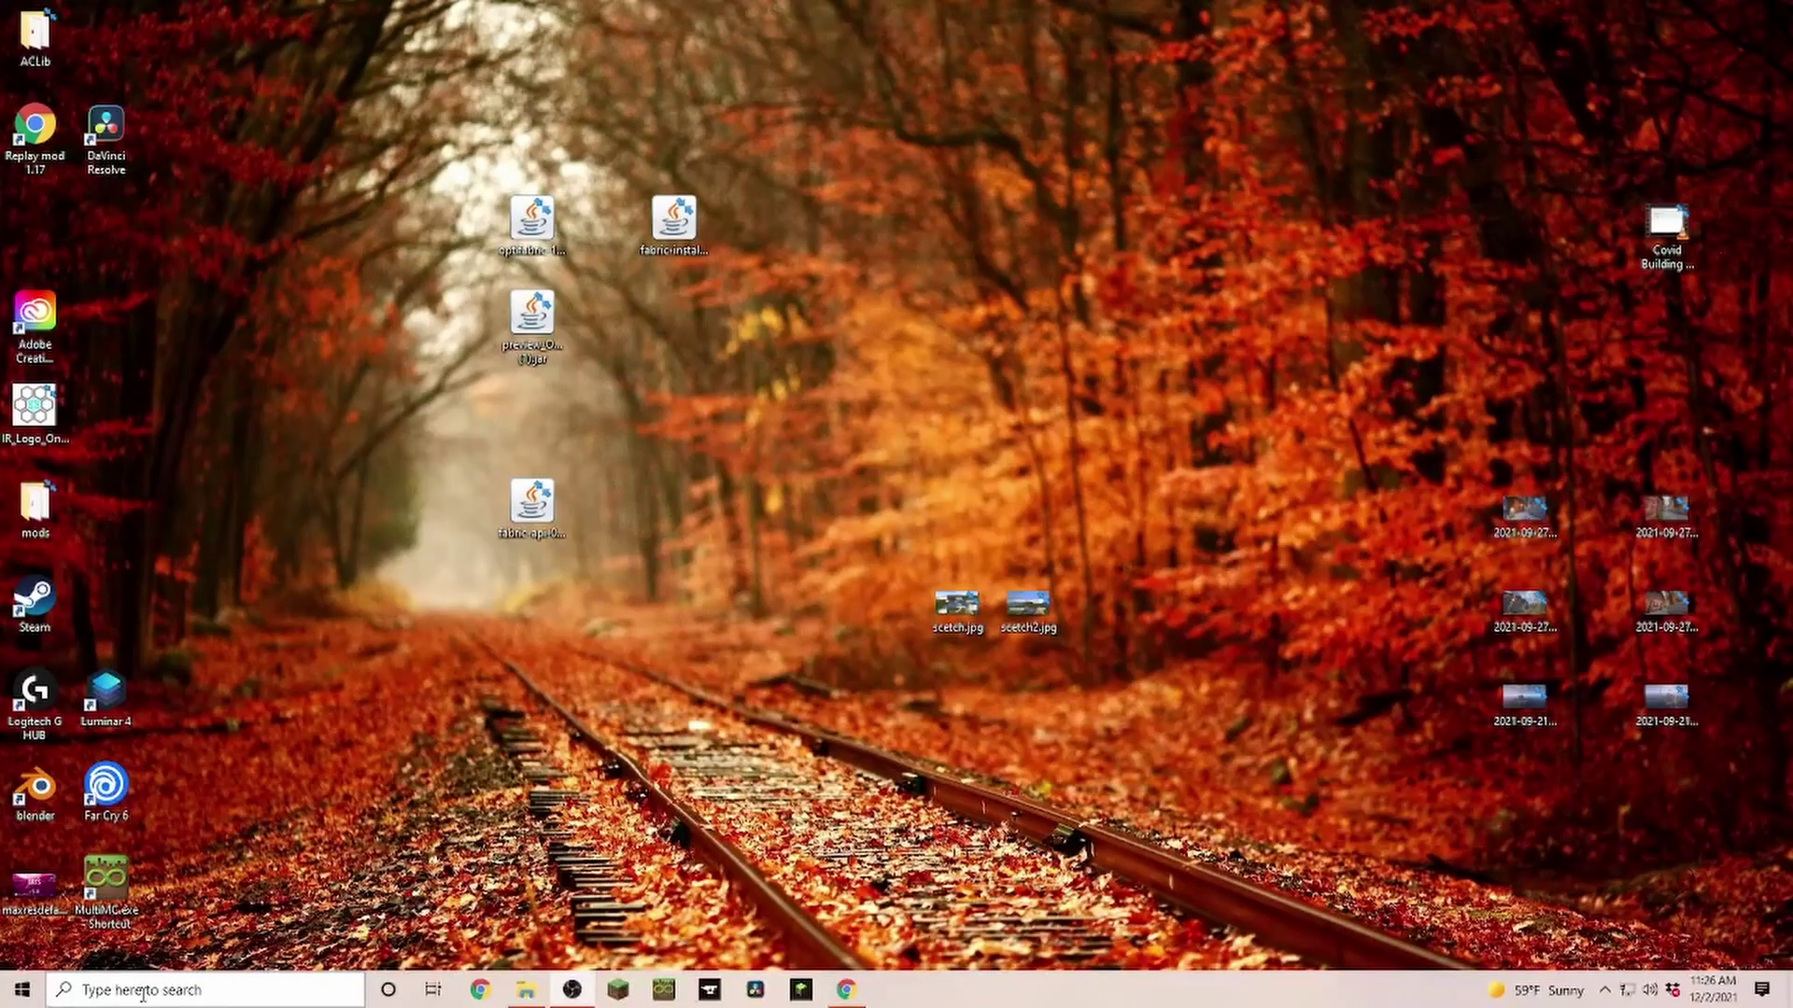
Search Windows for %appdata% to open the Roaming folder containing .minecraft.
{"action": "left_click", "coordinate": [146, 992]}
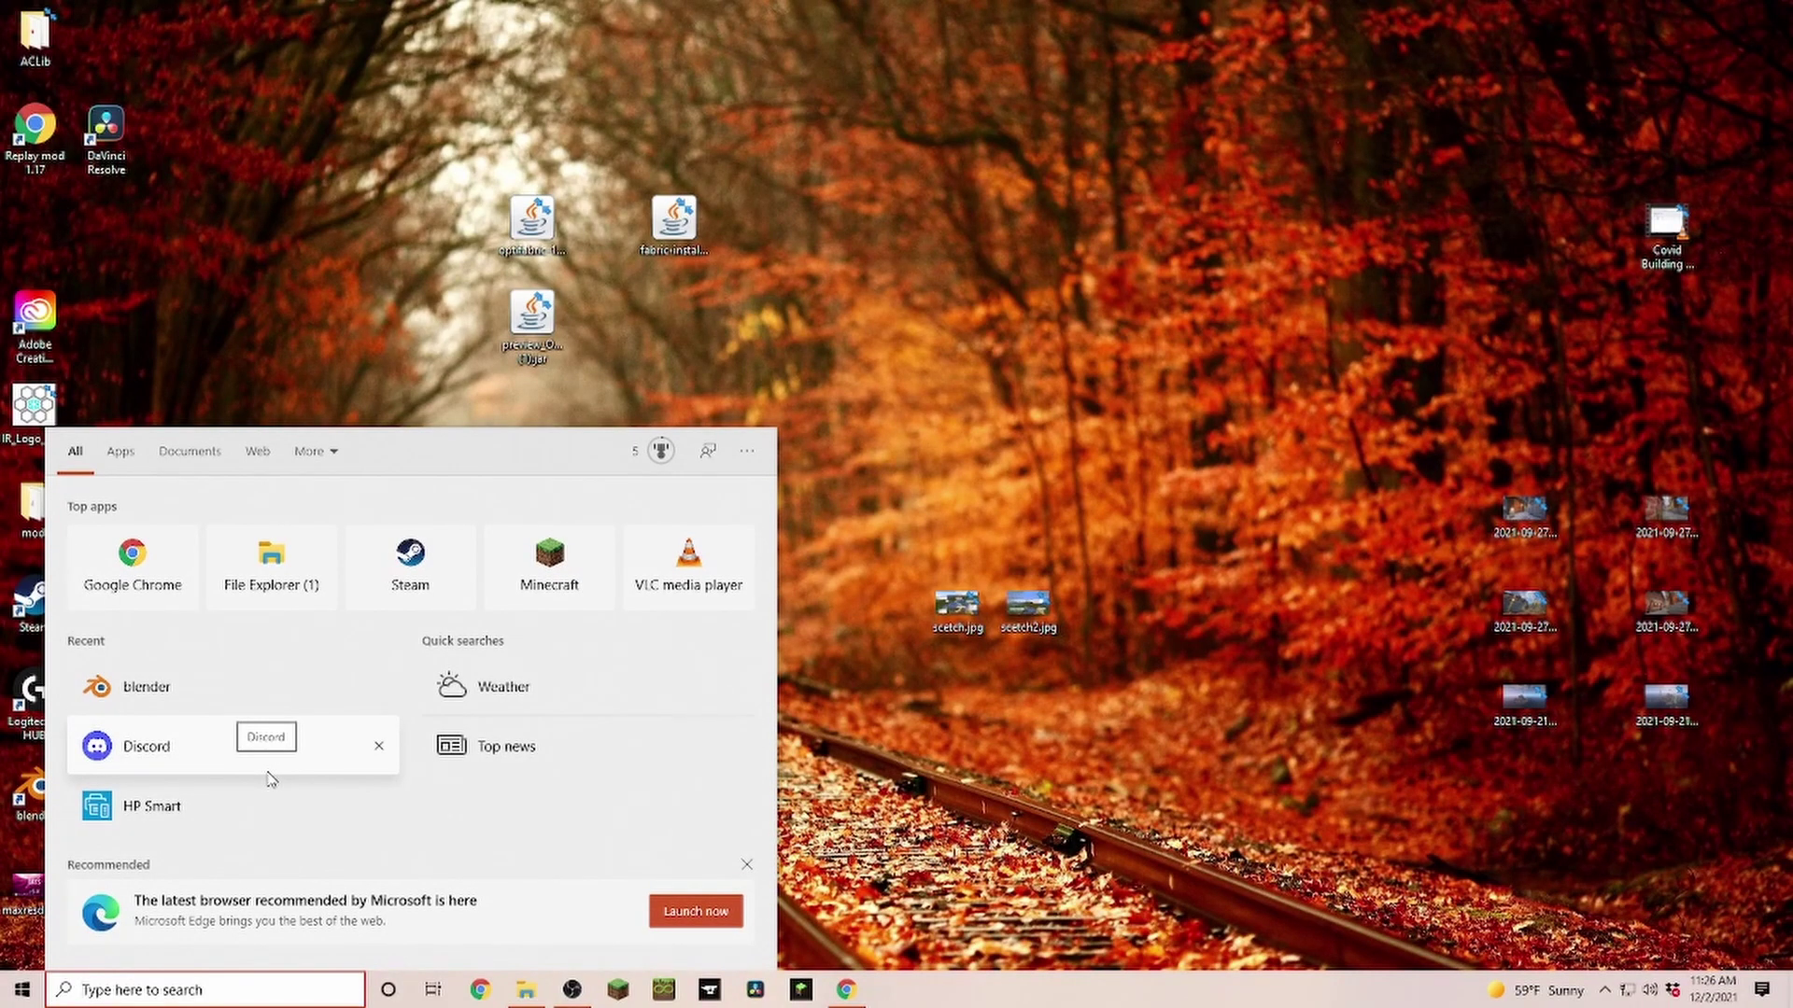
{"action": "type", "text": "%"}
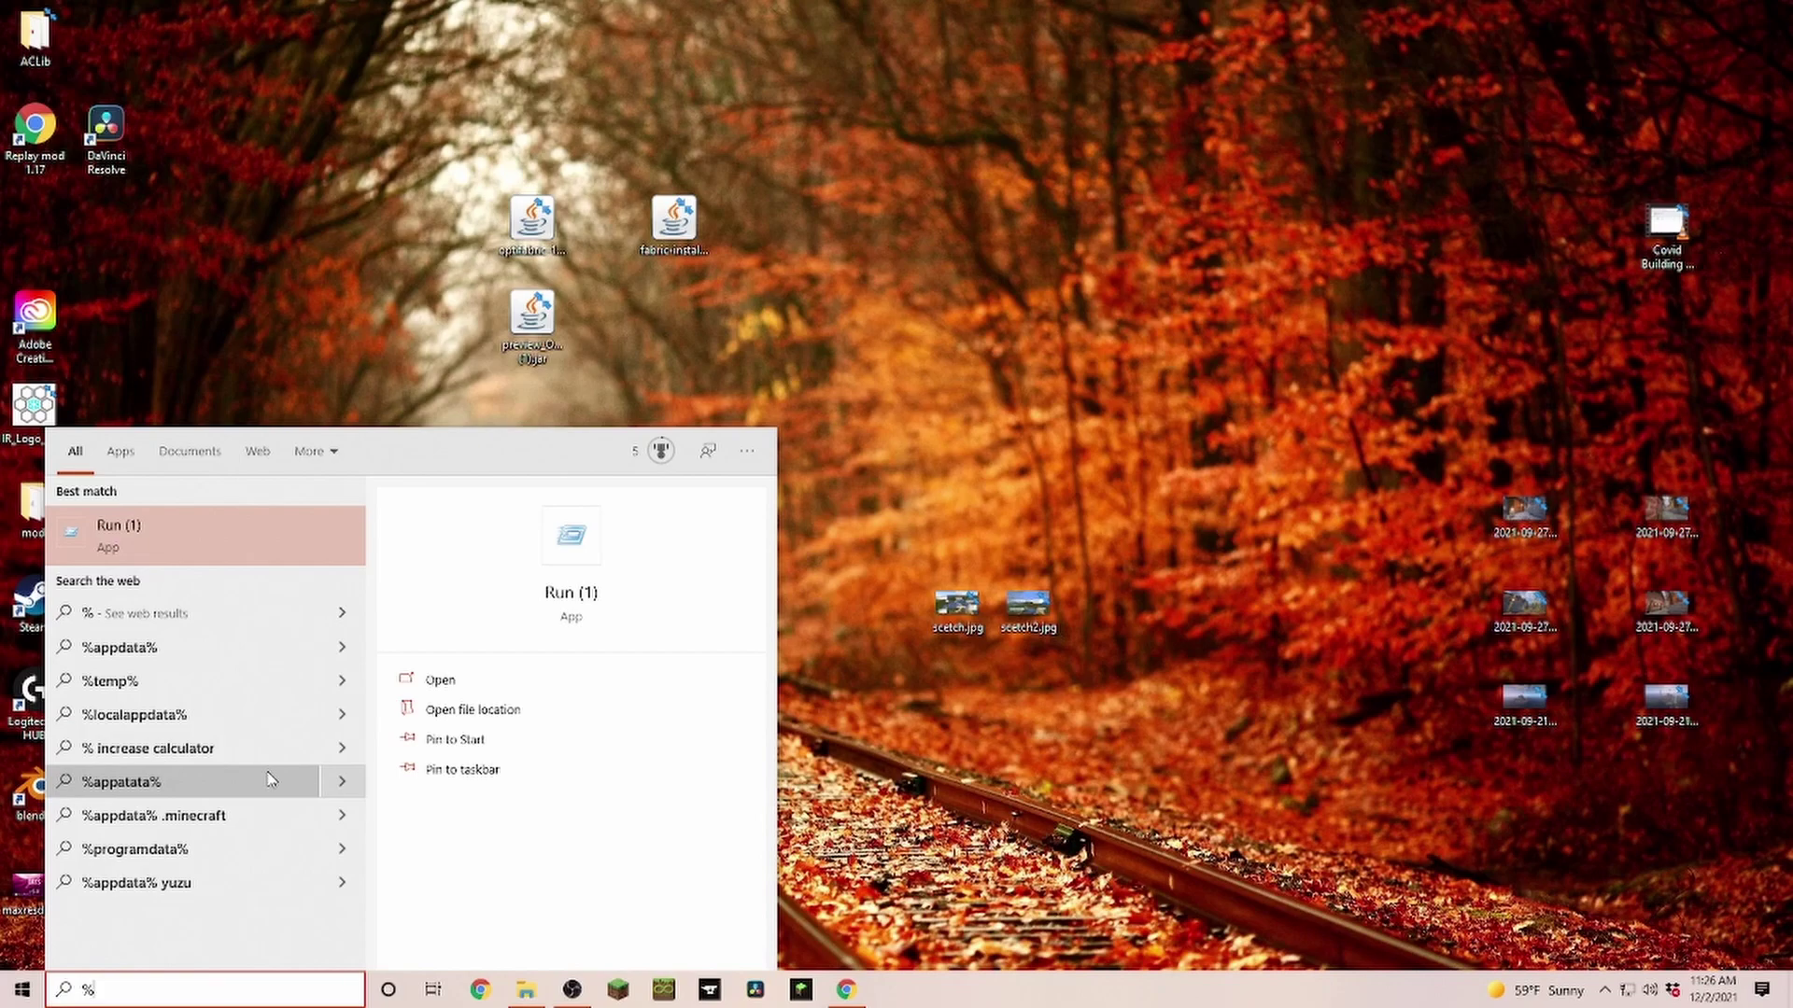
{"action": "type", "text": "appdata%"}
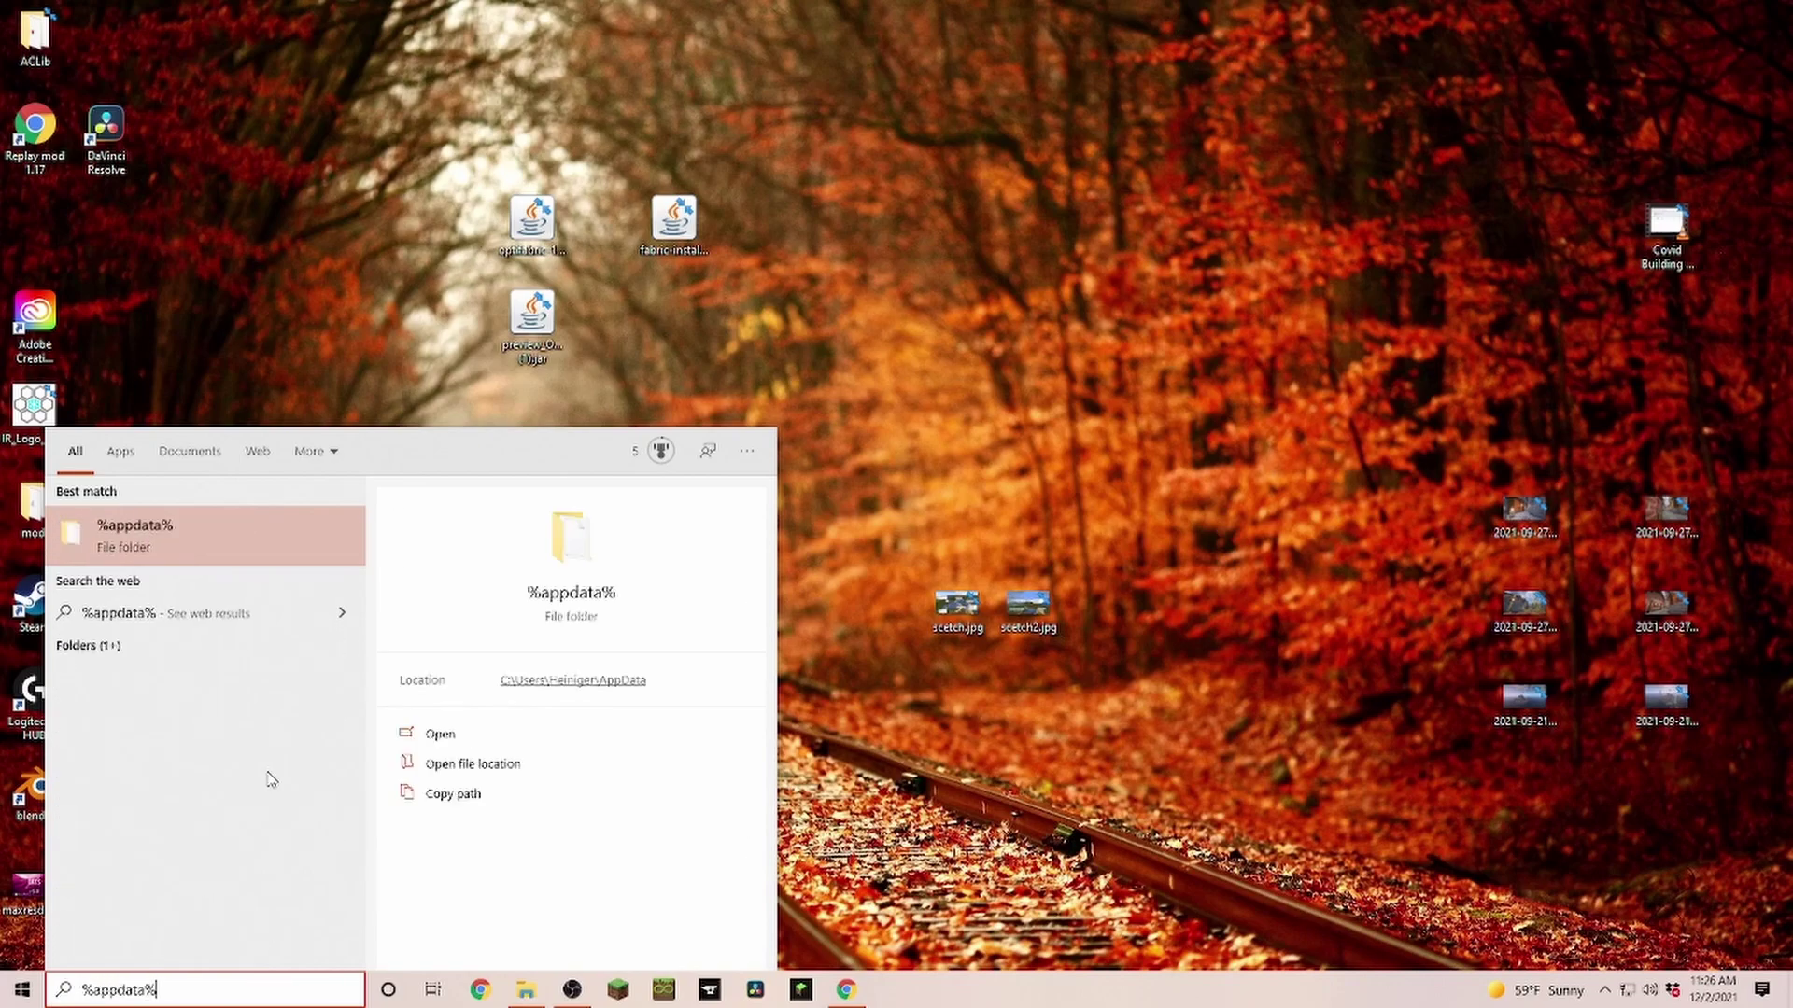
{"action": "key", "text": "Return"}
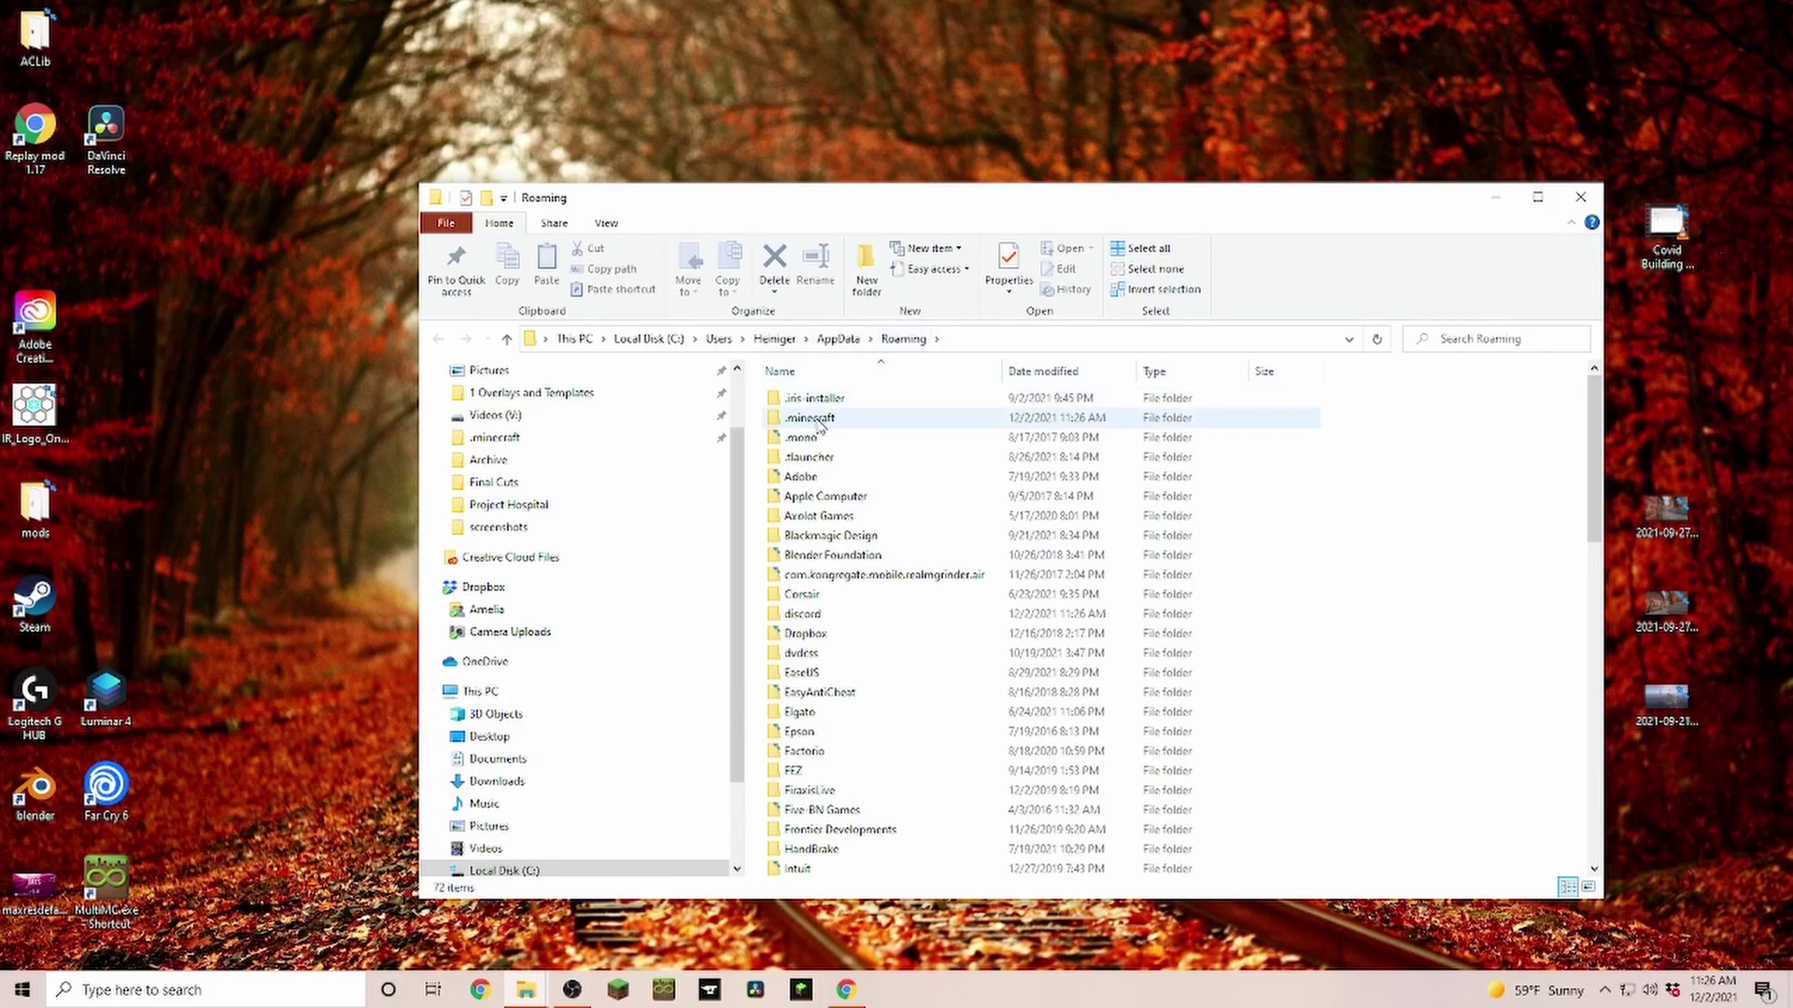
Go into .minecraft, cancel the new-item menu unused, and open its mods folder.
{"action": "double_click", "coordinate": [822, 428]}
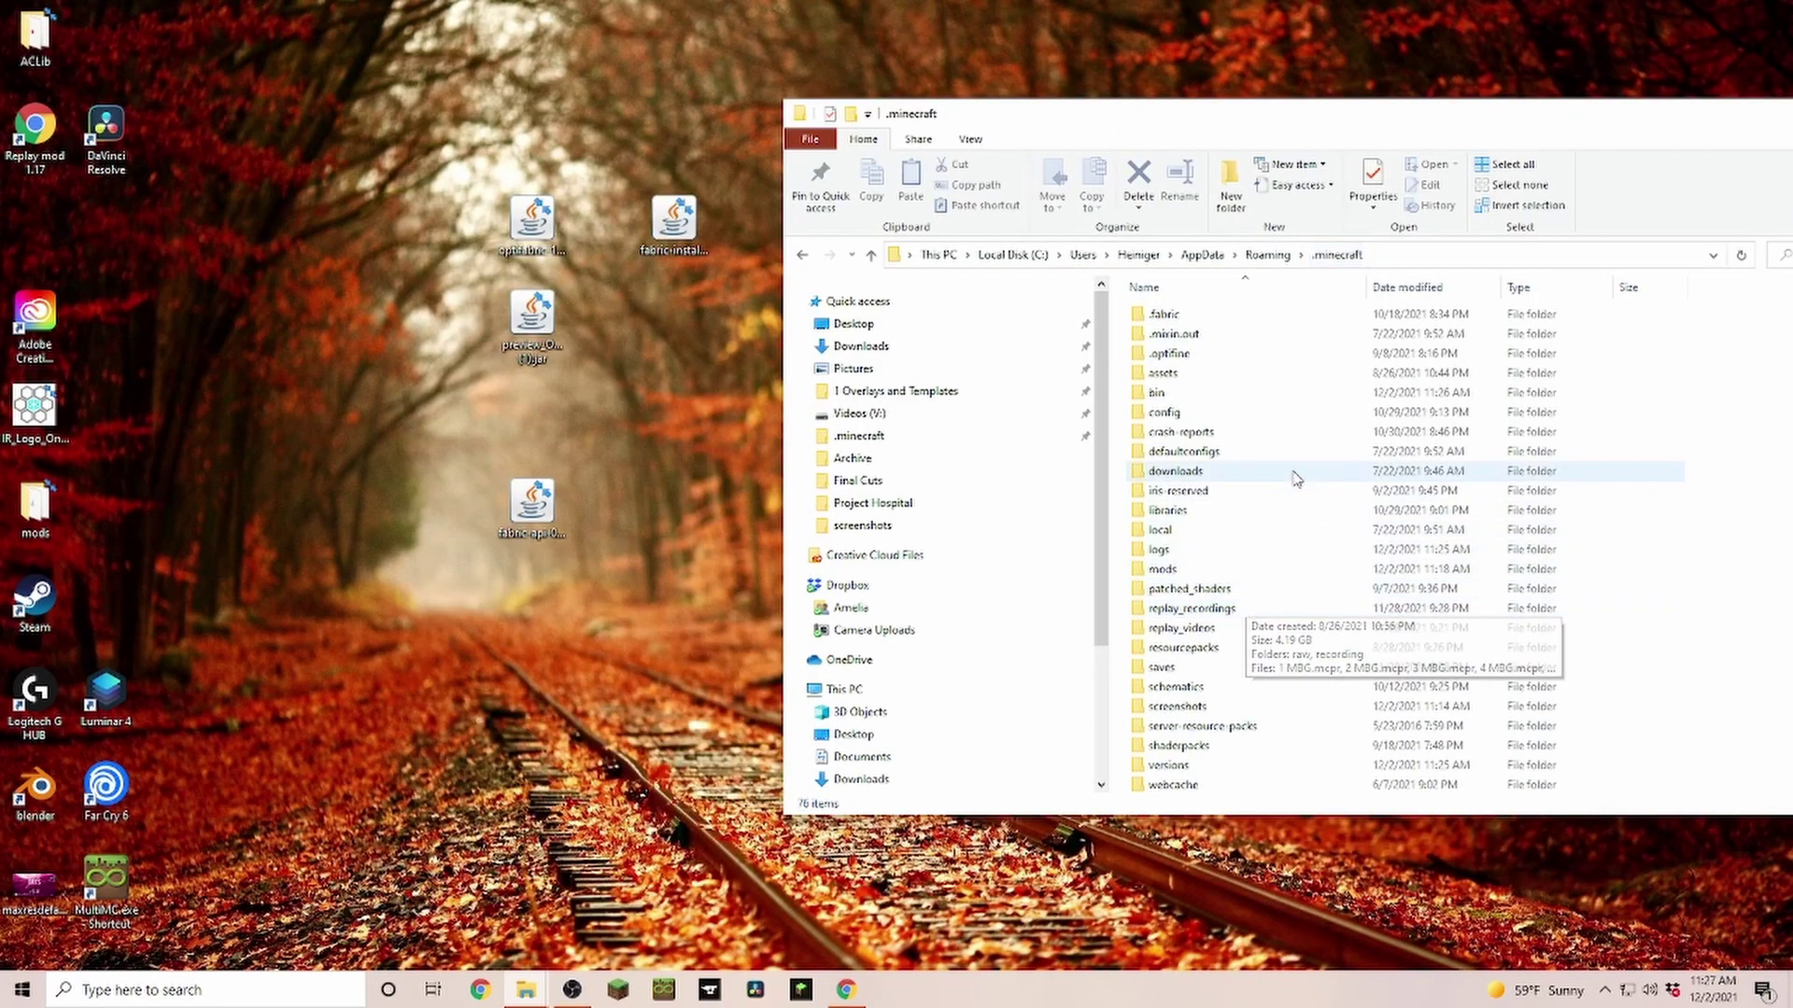
{"action": "mouse_move", "coordinate": [1179, 576]}
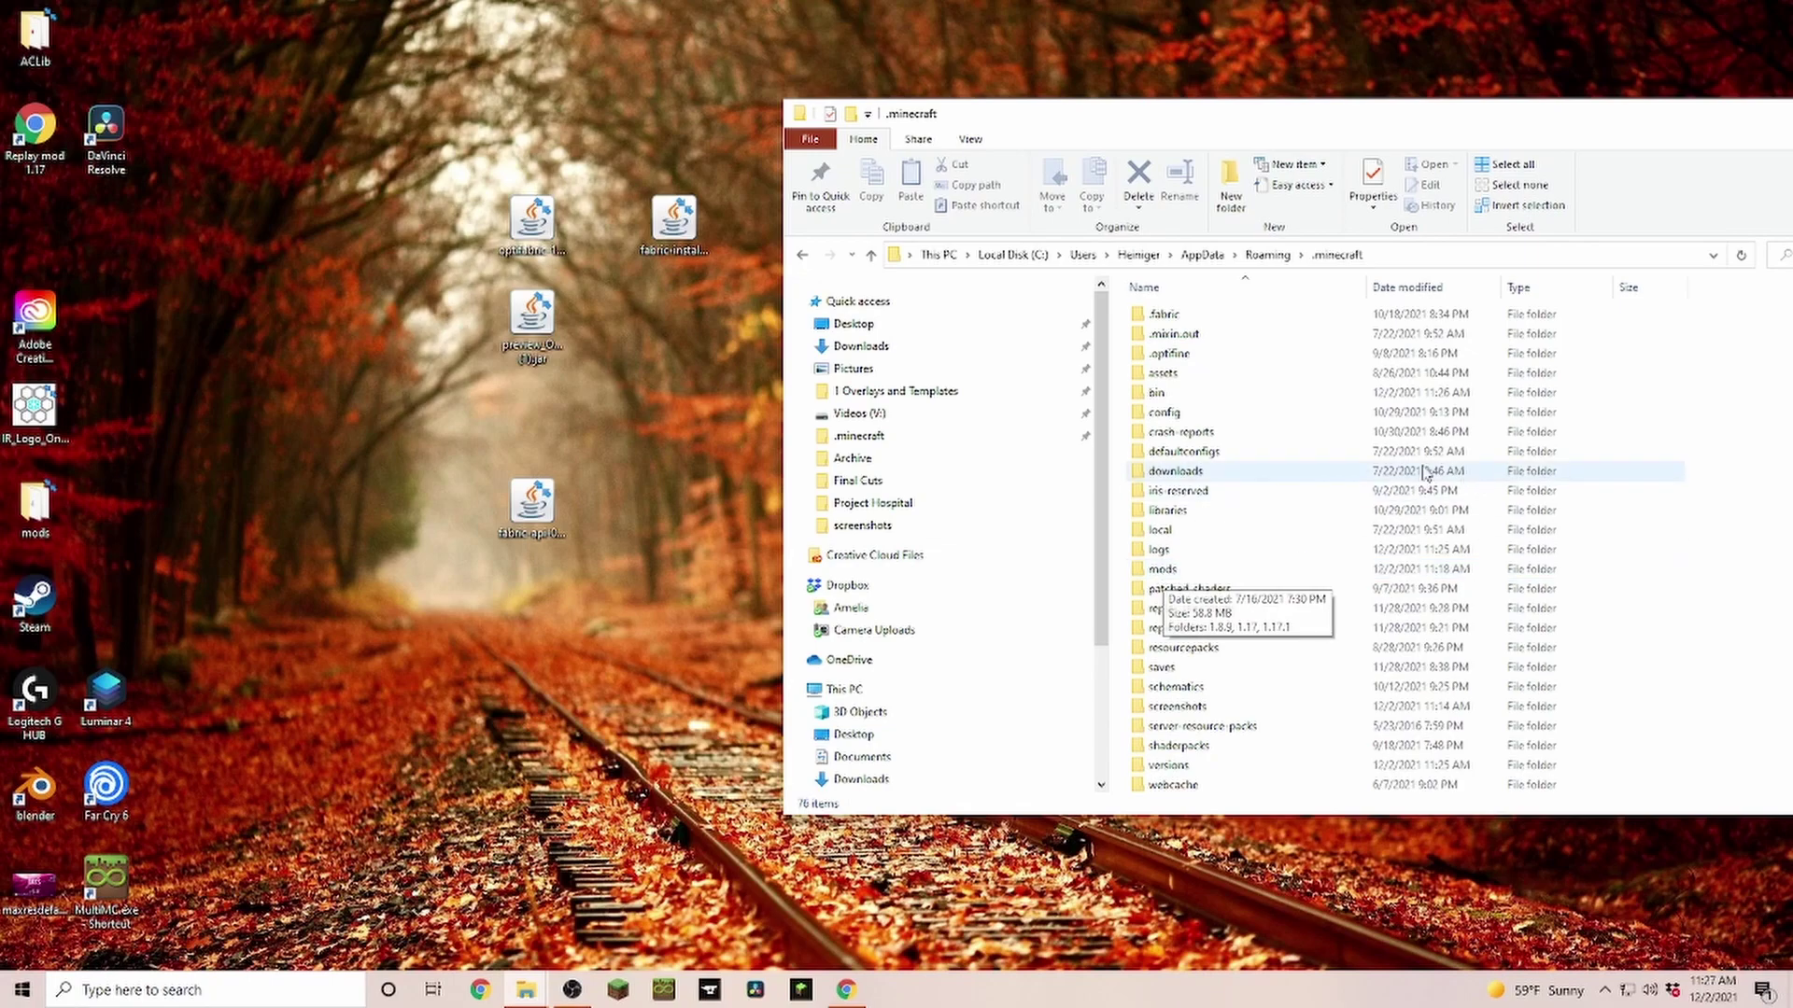
{"action": "right_click", "coordinate": [1335, 454]}
{"action": "mouse_move", "coordinate": [1382, 701]}
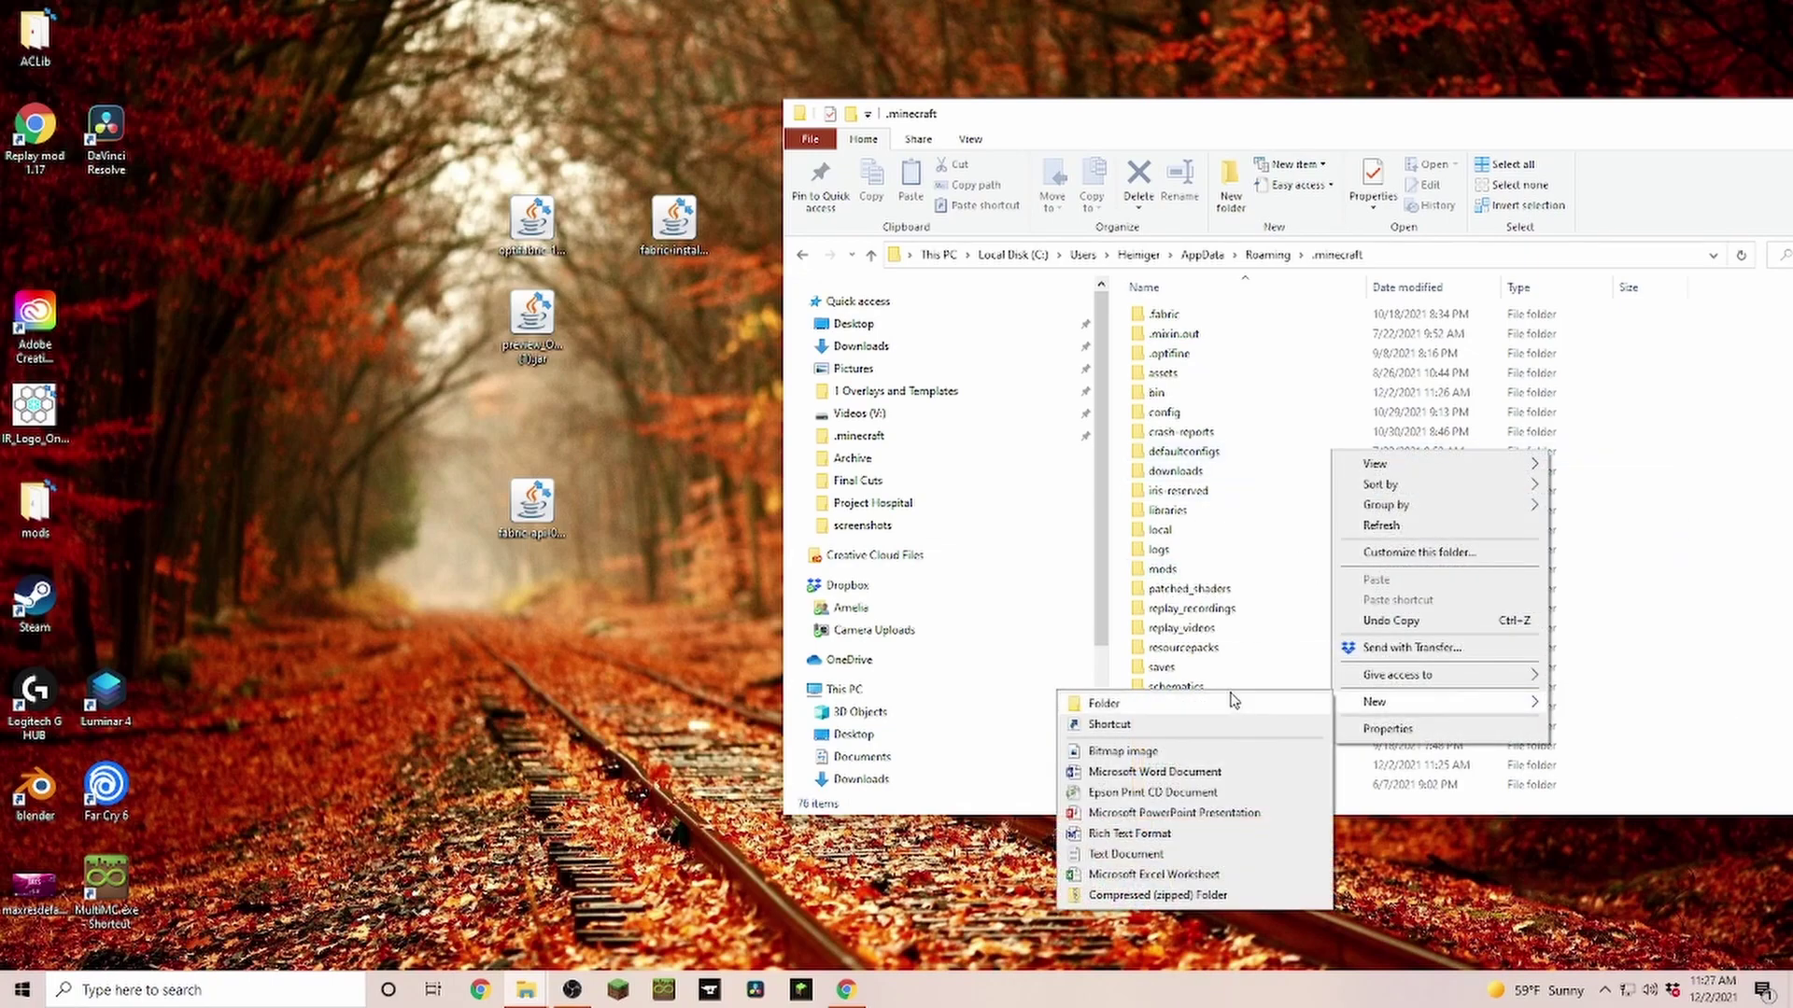
{"action": "left_click", "coordinate": [1251, 511]}
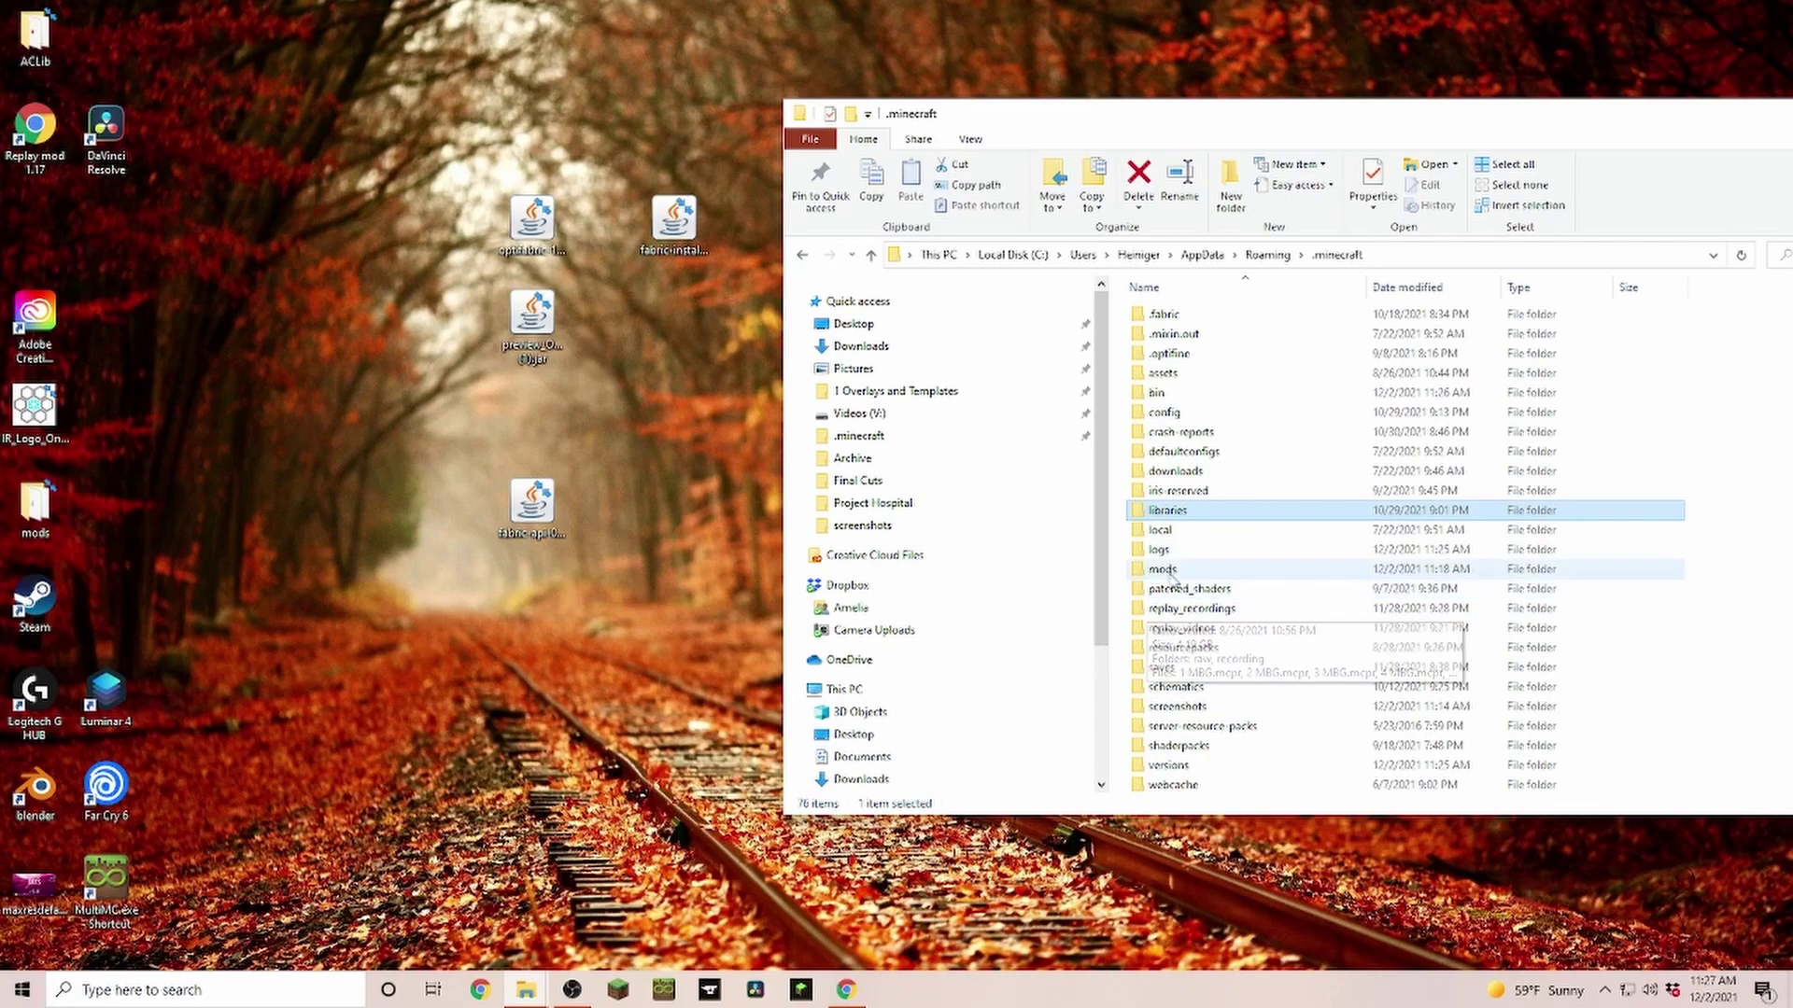
{"action": "double_click", "coordinate": [1169, 576]}
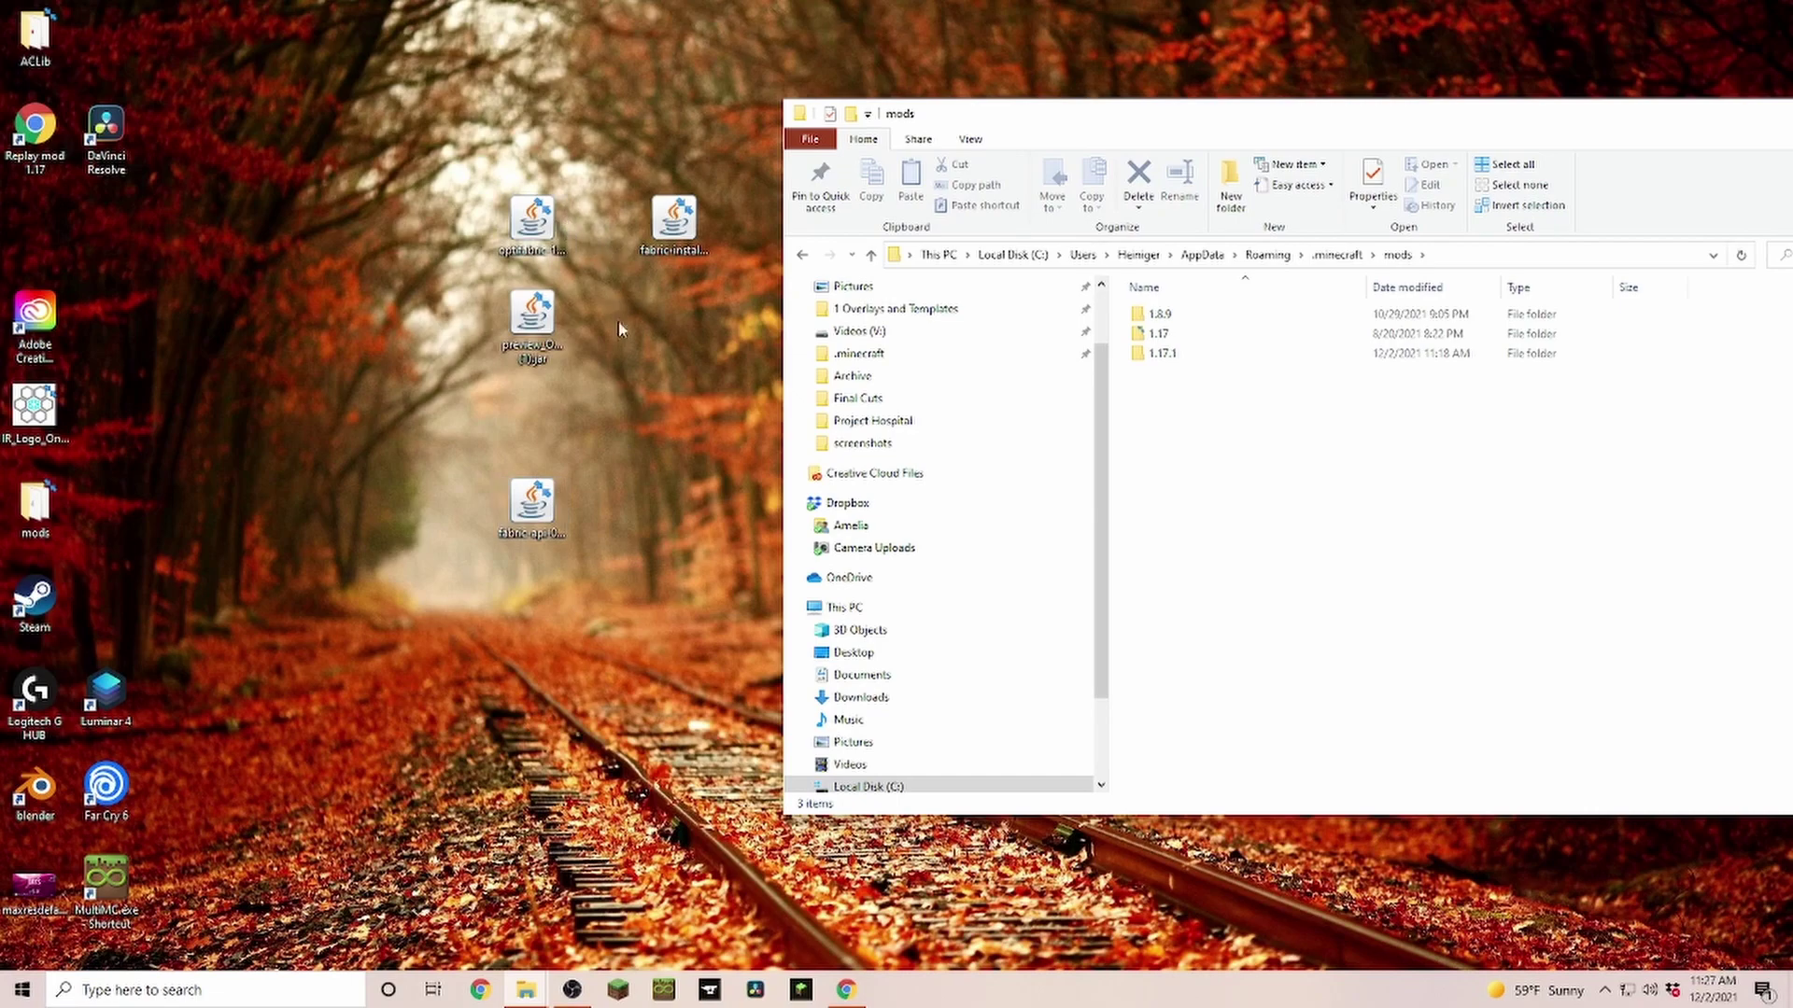
Drag the fabric-api, optifabric-1.12.7 and preview OptiFine 1.18 pre5 jars from the desktop into mods.
{"action": "left_click", "coordinate": [534, 512]}
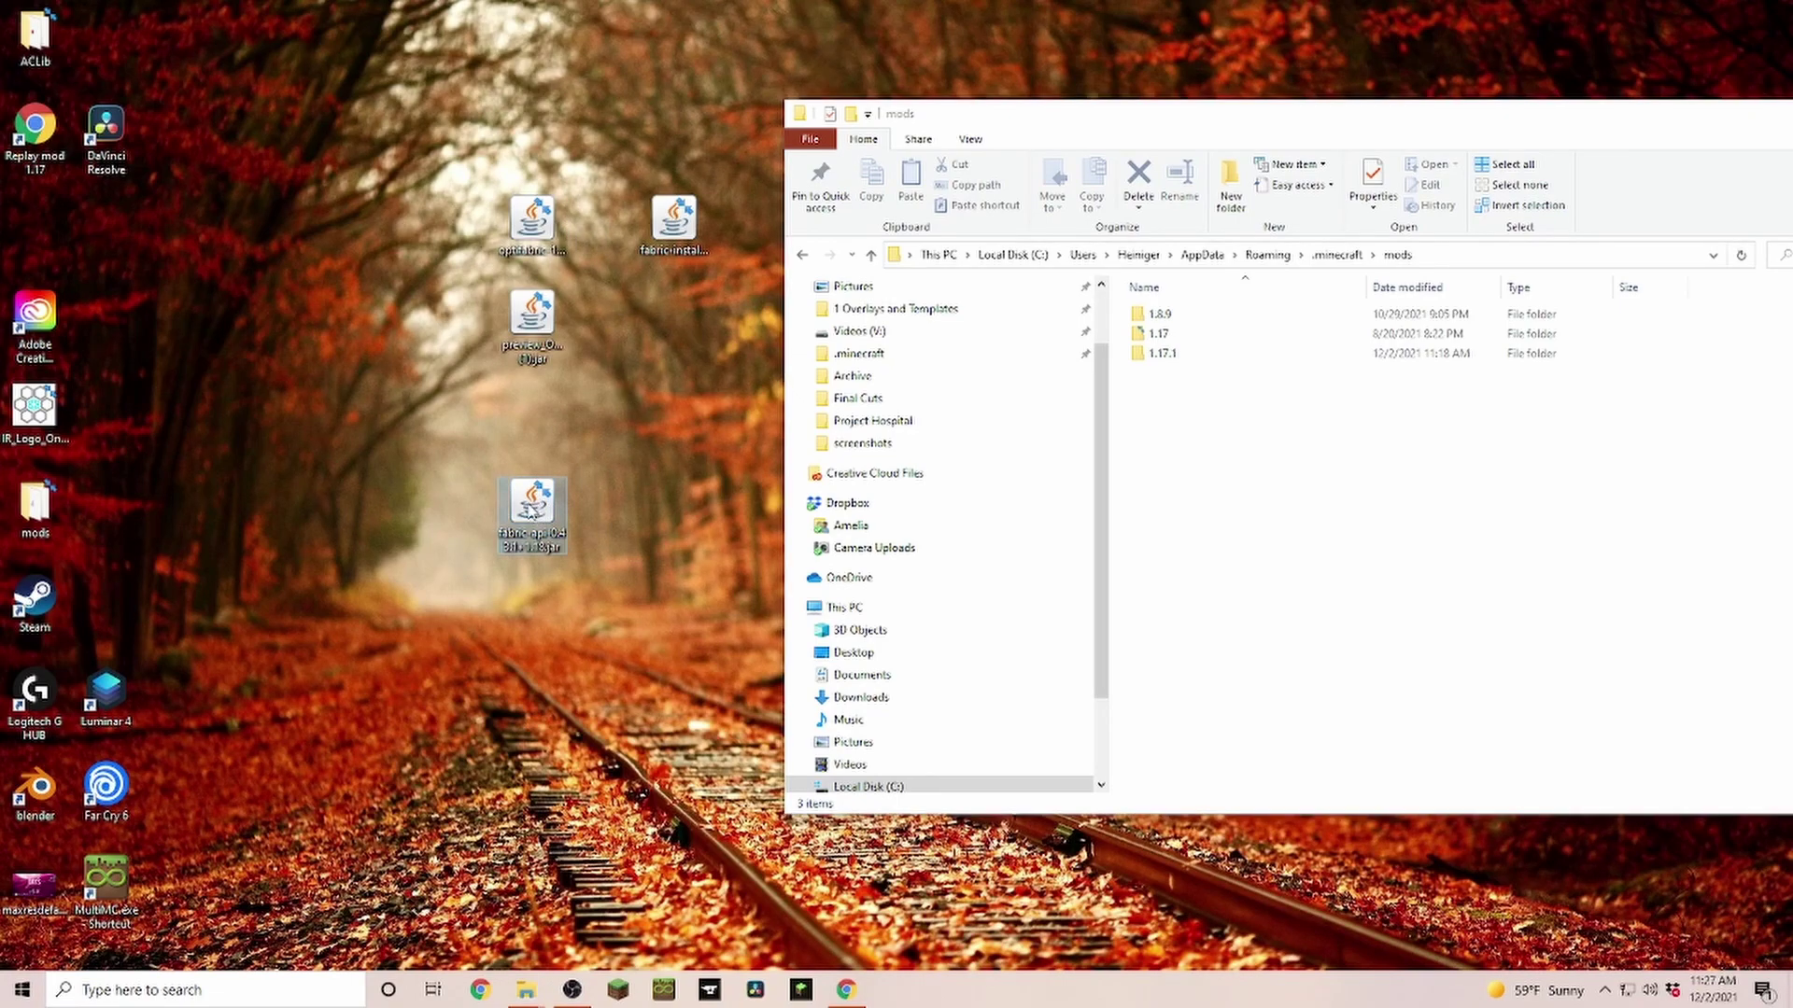
{"action": "left_click_drag", "start_coordinate": [530, 509], "coordinate": [1178, 472]}
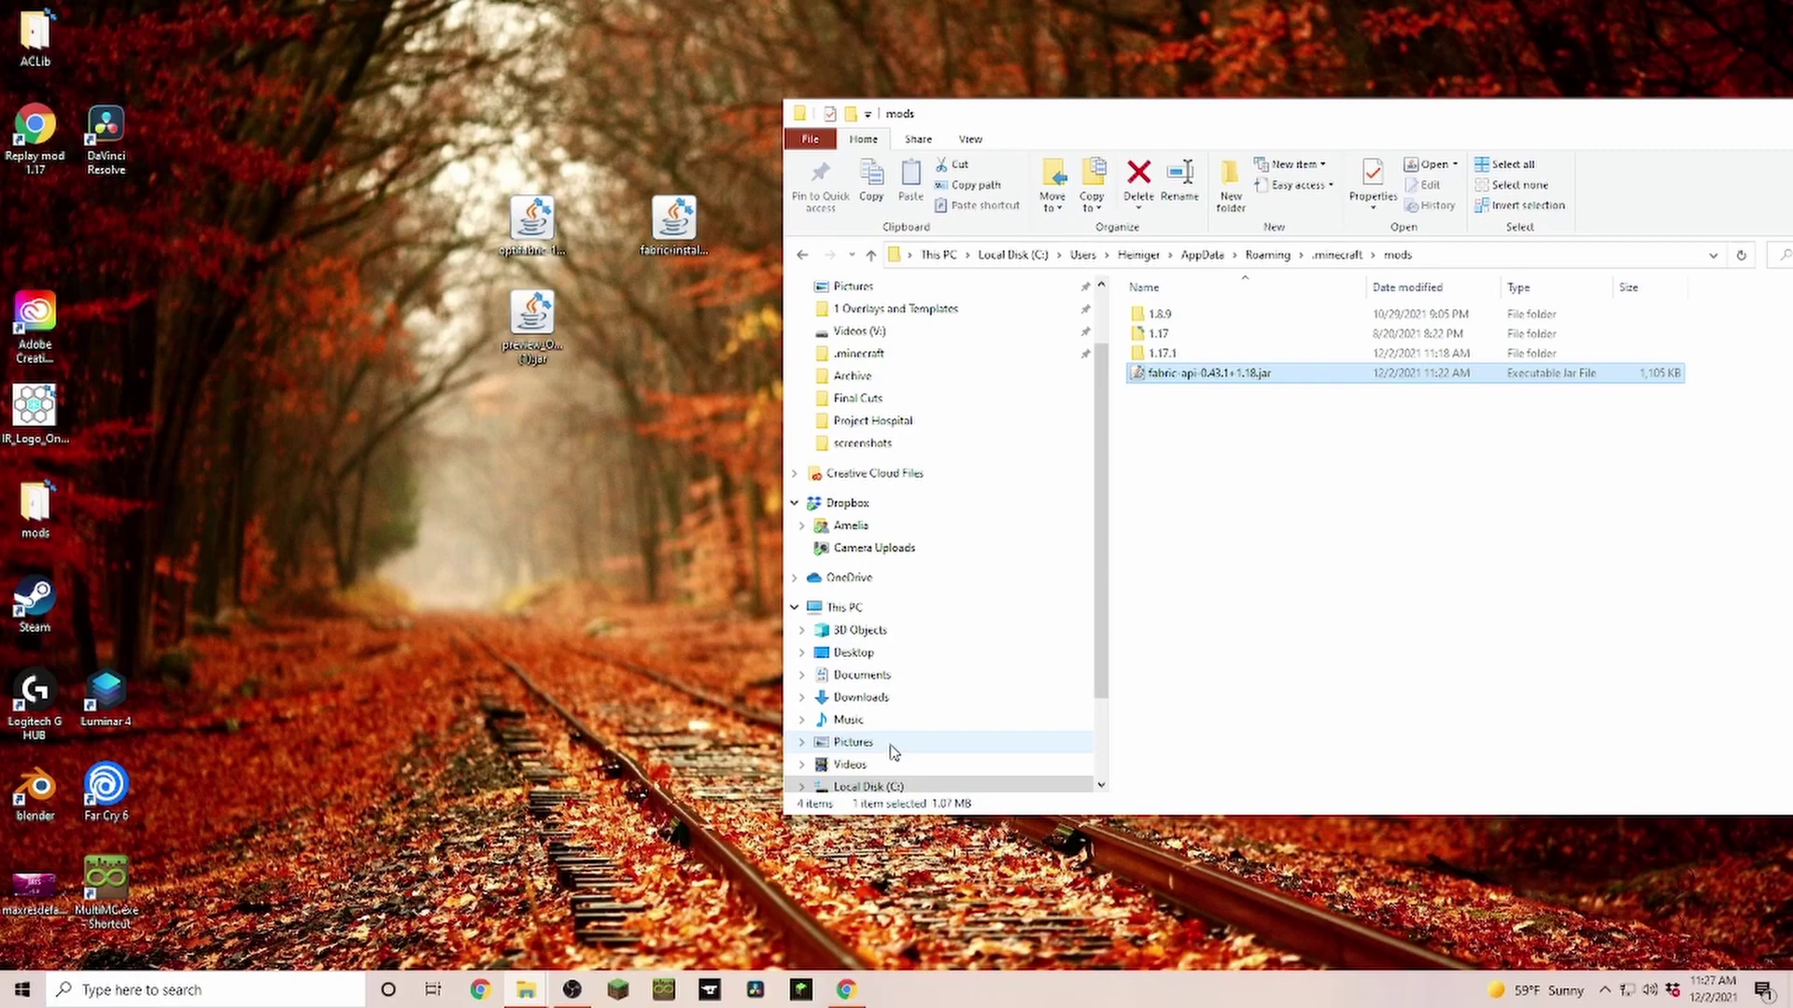
{"action": "left_click", "coordinate": [525, 320]}
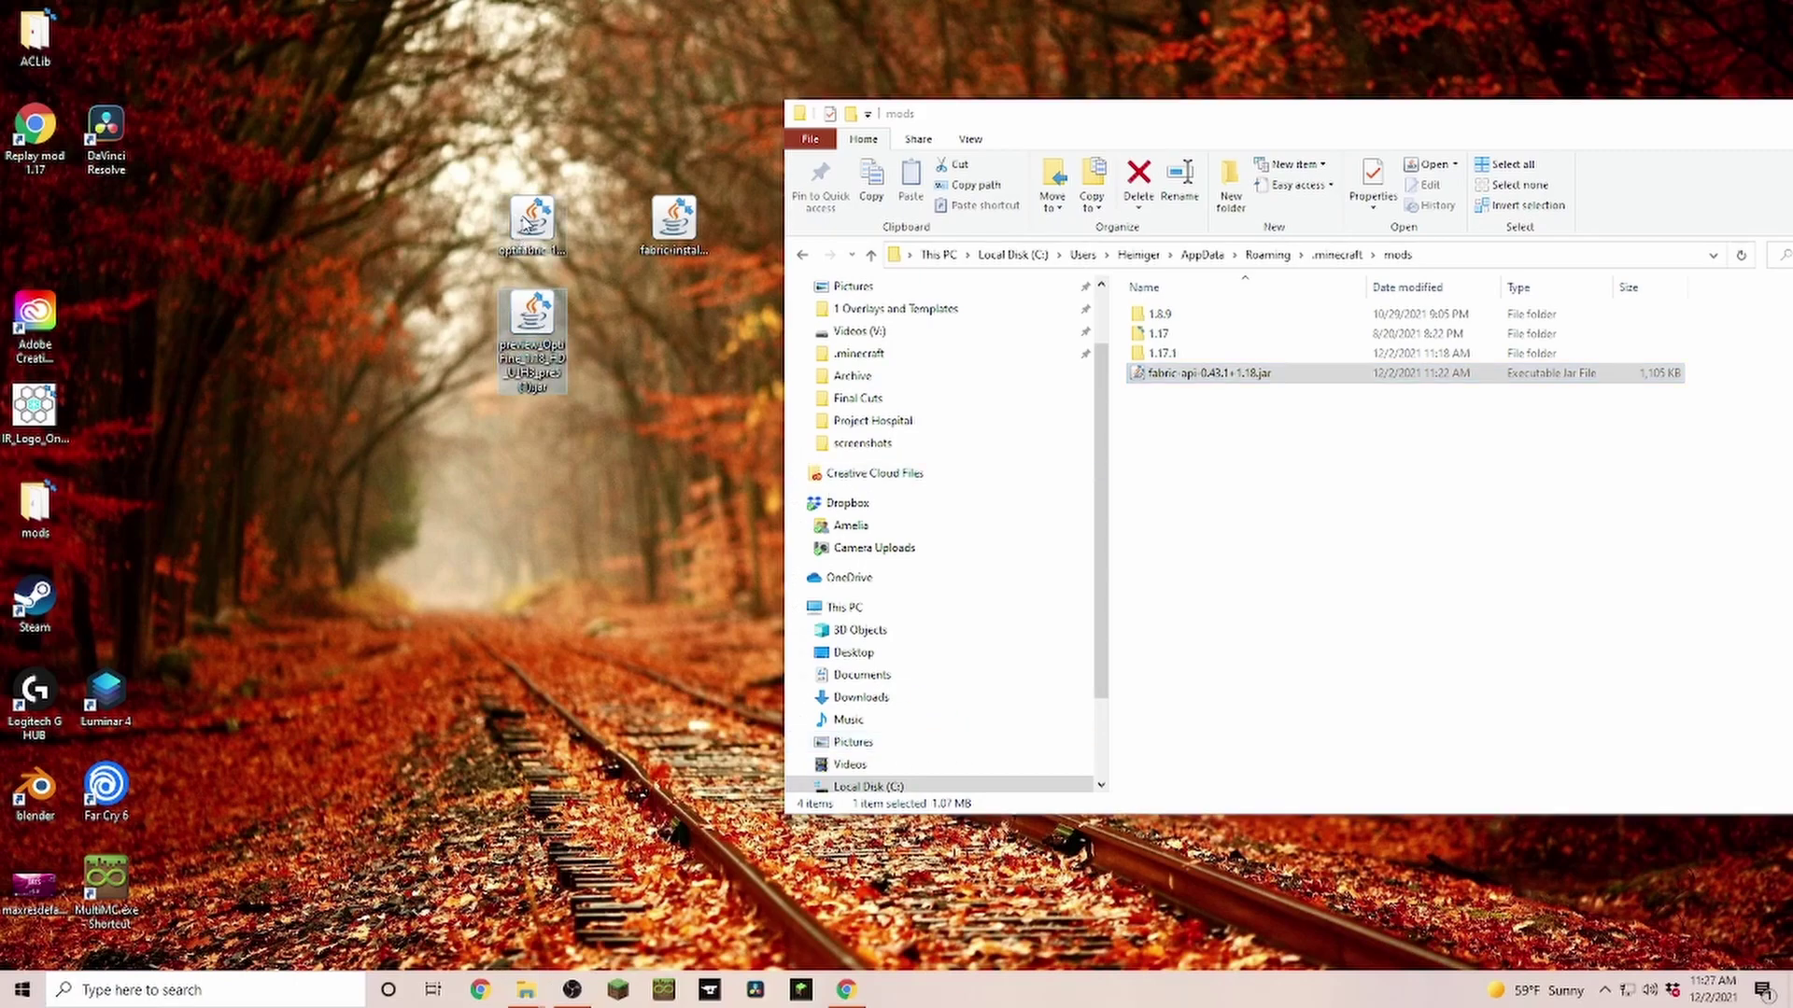
{"action": "left_click", "coordinate": [529, 222]}
{"action": "left_click_drag", "start_coordinate": [525, 231], "coordinate": [1184, 470]}
{"action": "left_click", "coordinate": [529, 319]}
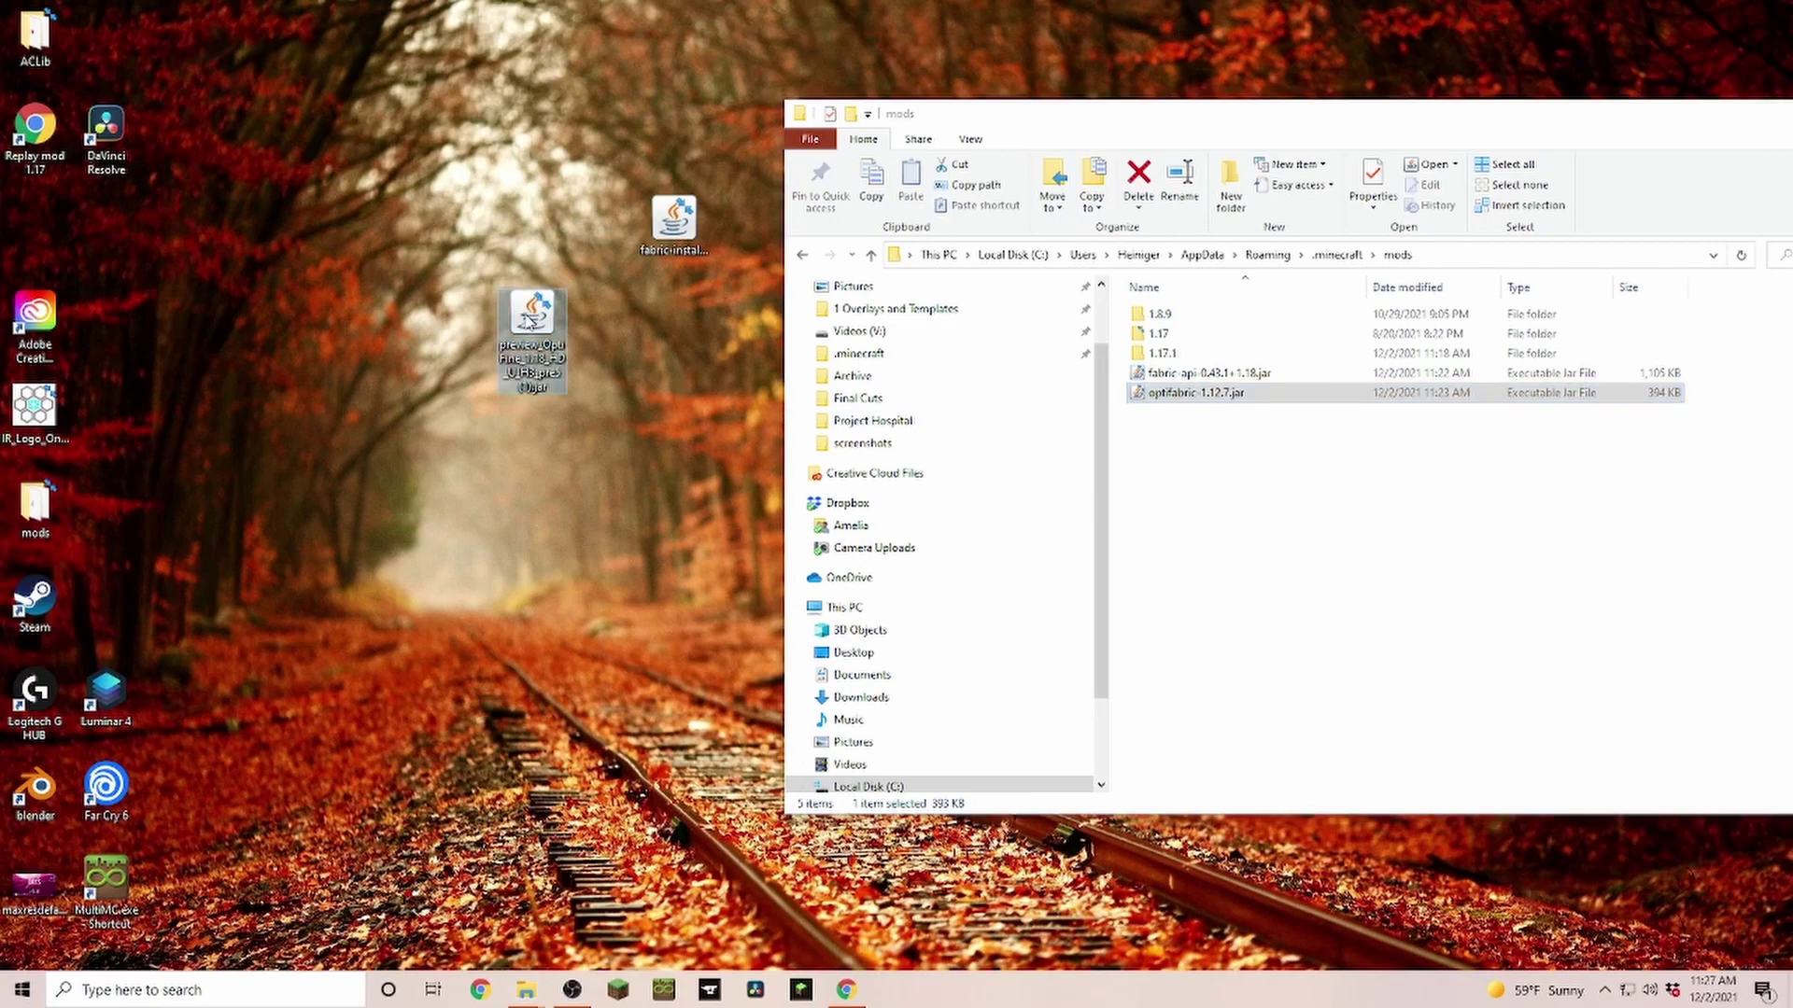
{"action": "left_click_drag", "start_coordinate": [528, 319], "coordinate": [1152, 473]}
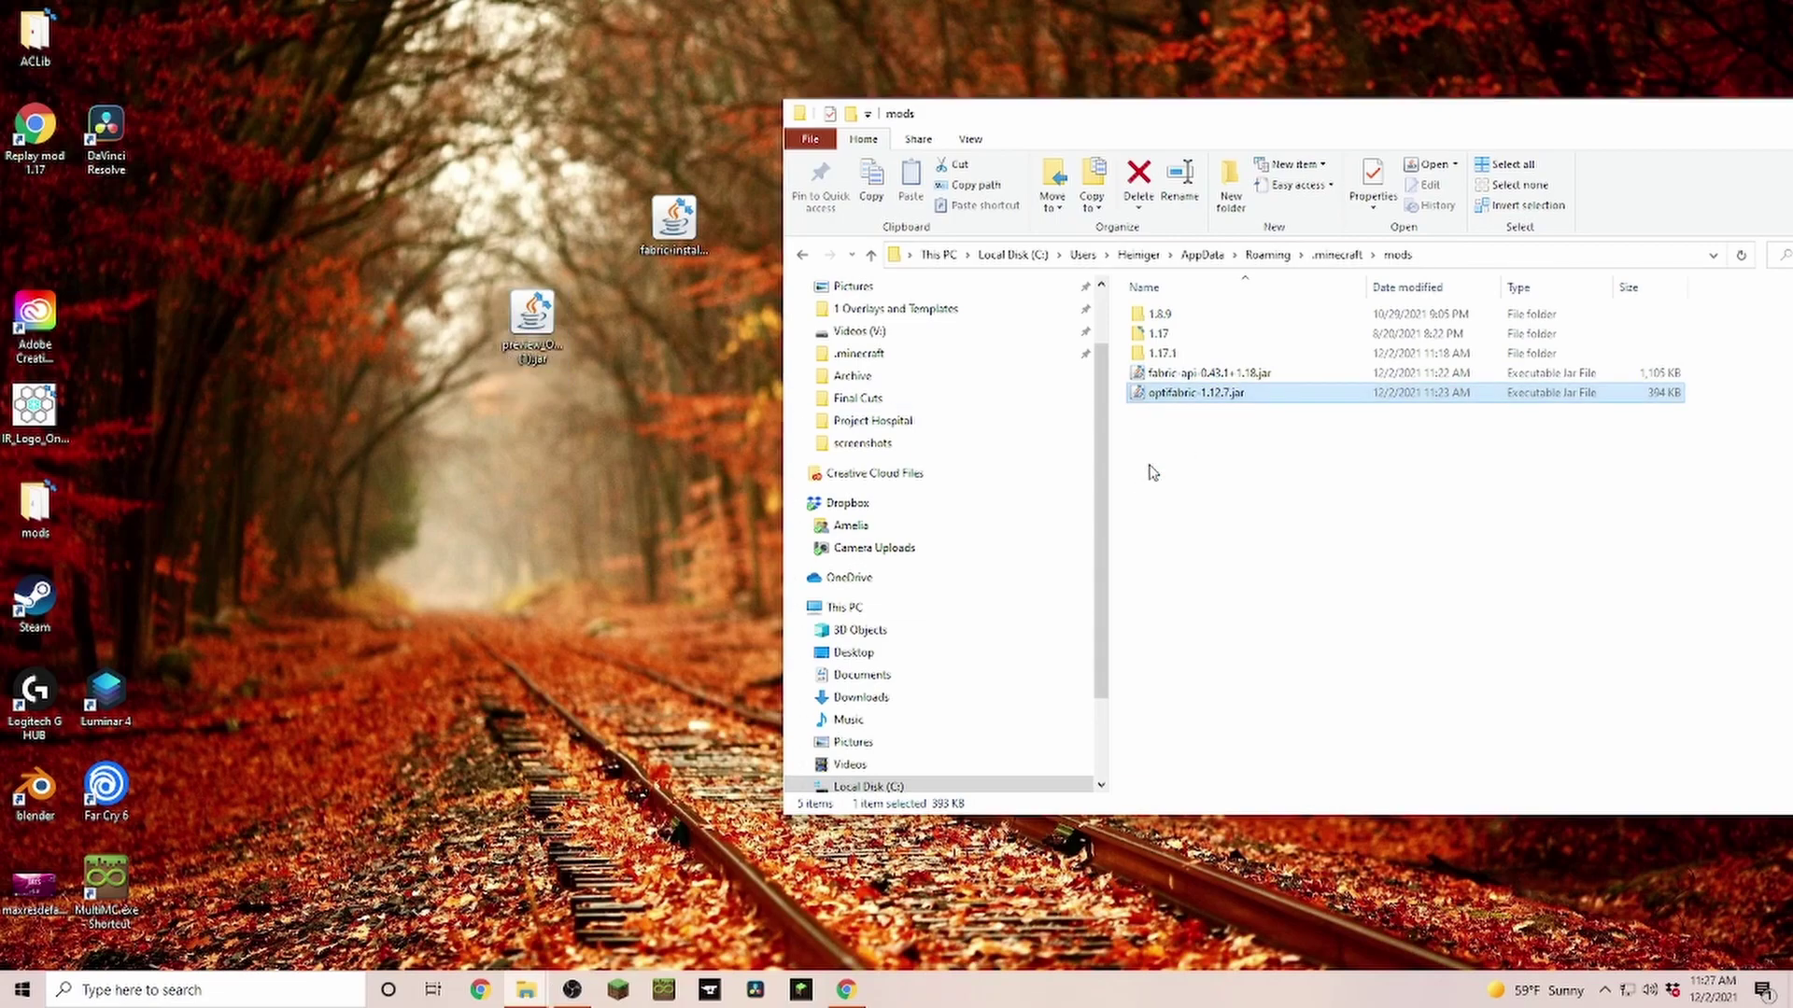
{"action": "left_click", "coordinate": [1162, 353]}
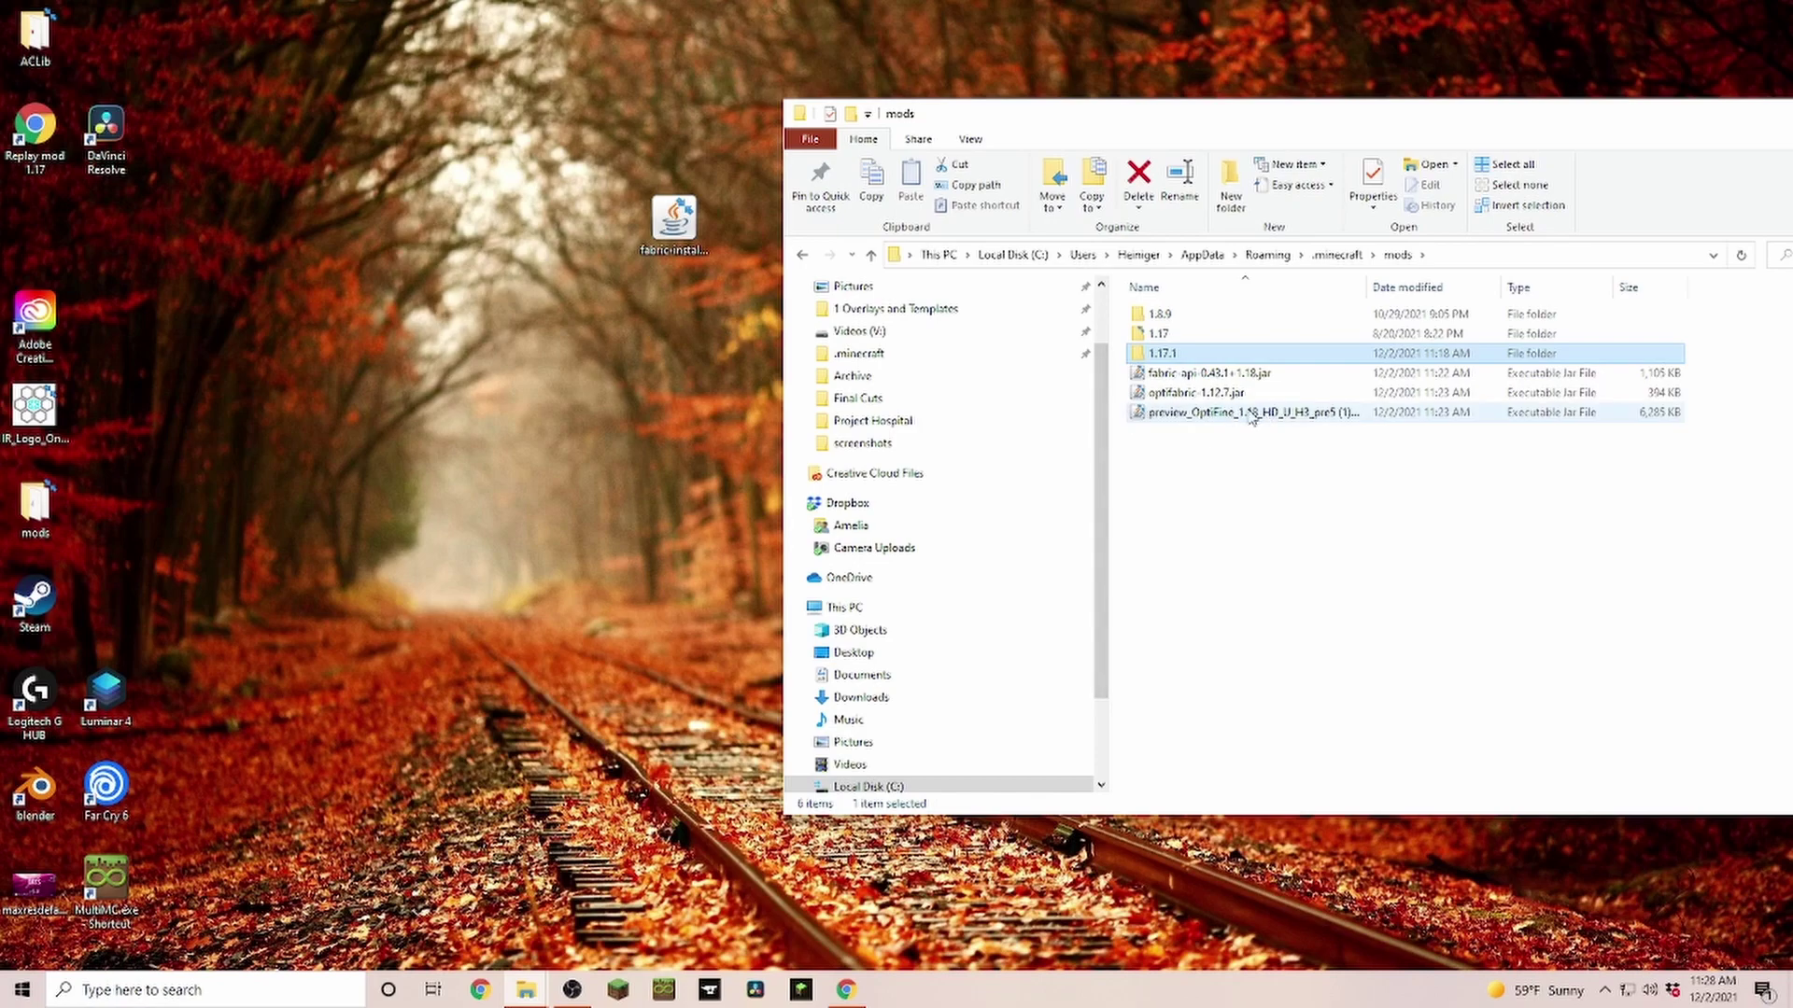
Check the 1.17.1 subfolder, close Explorer, and reach Minecraft's Singleplayer world list.
{"action": "double_click", "coordinate": [1164, 357]}
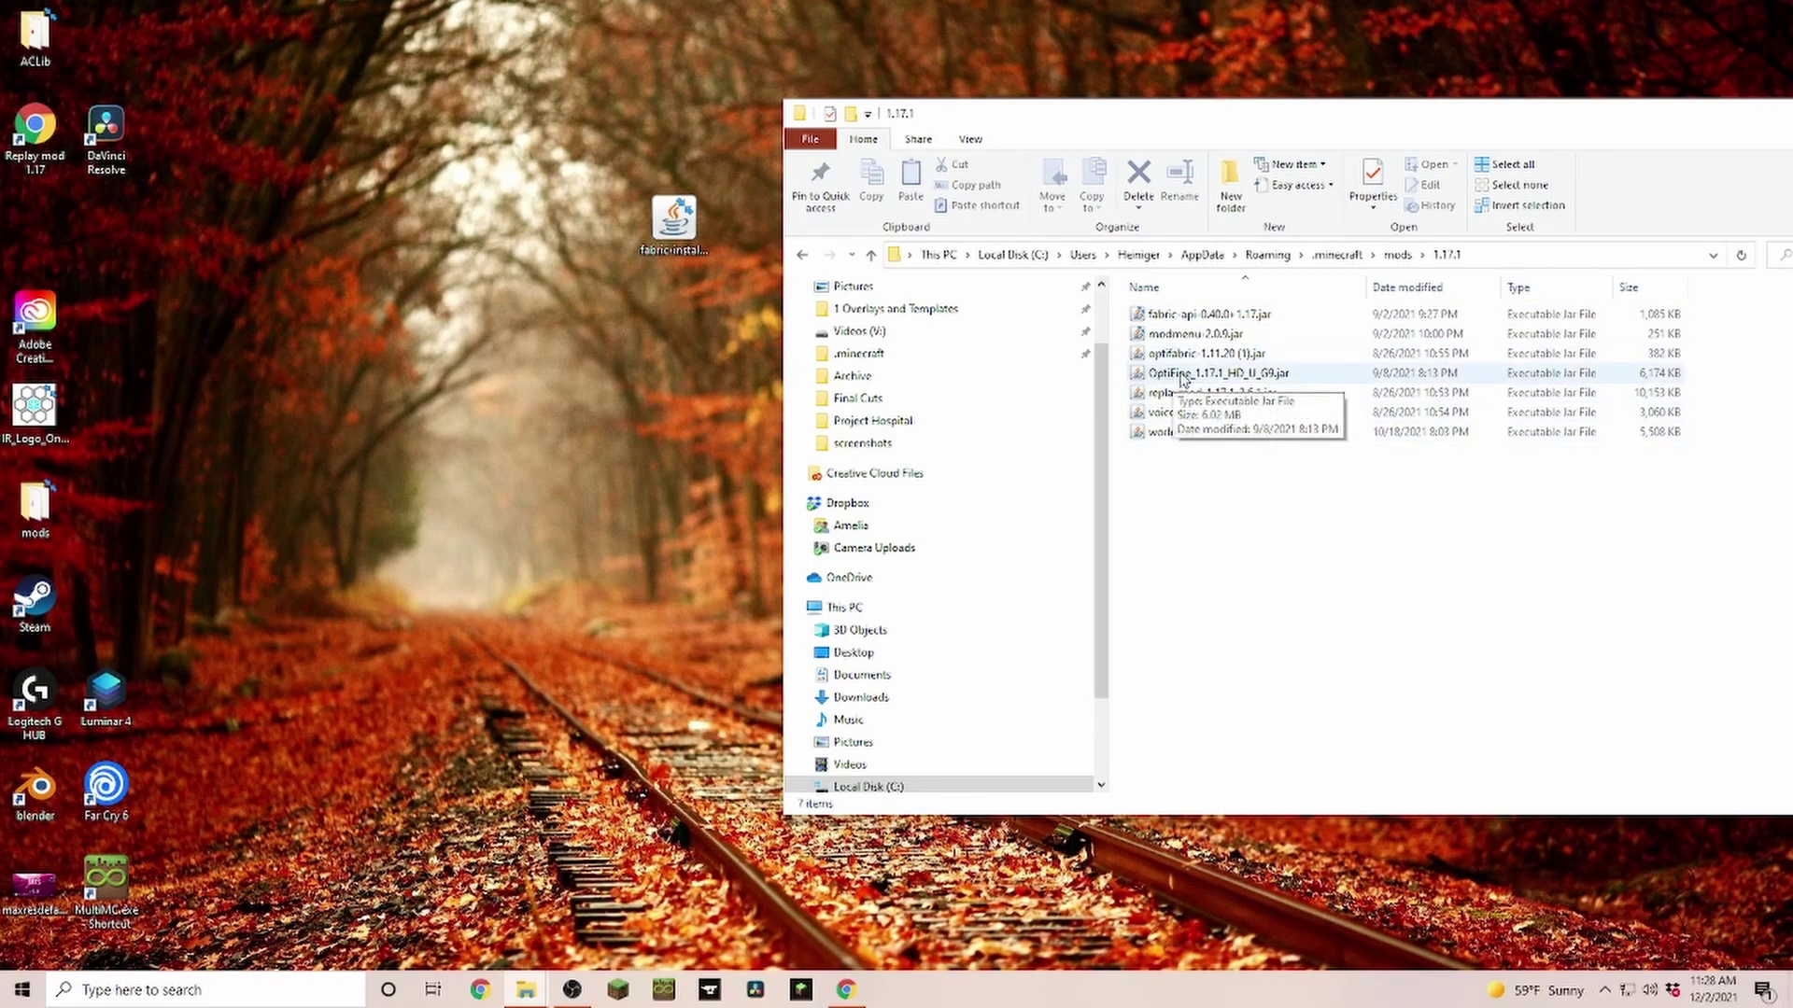
{"action": "left_click", "coordinate": [1398, 255]}
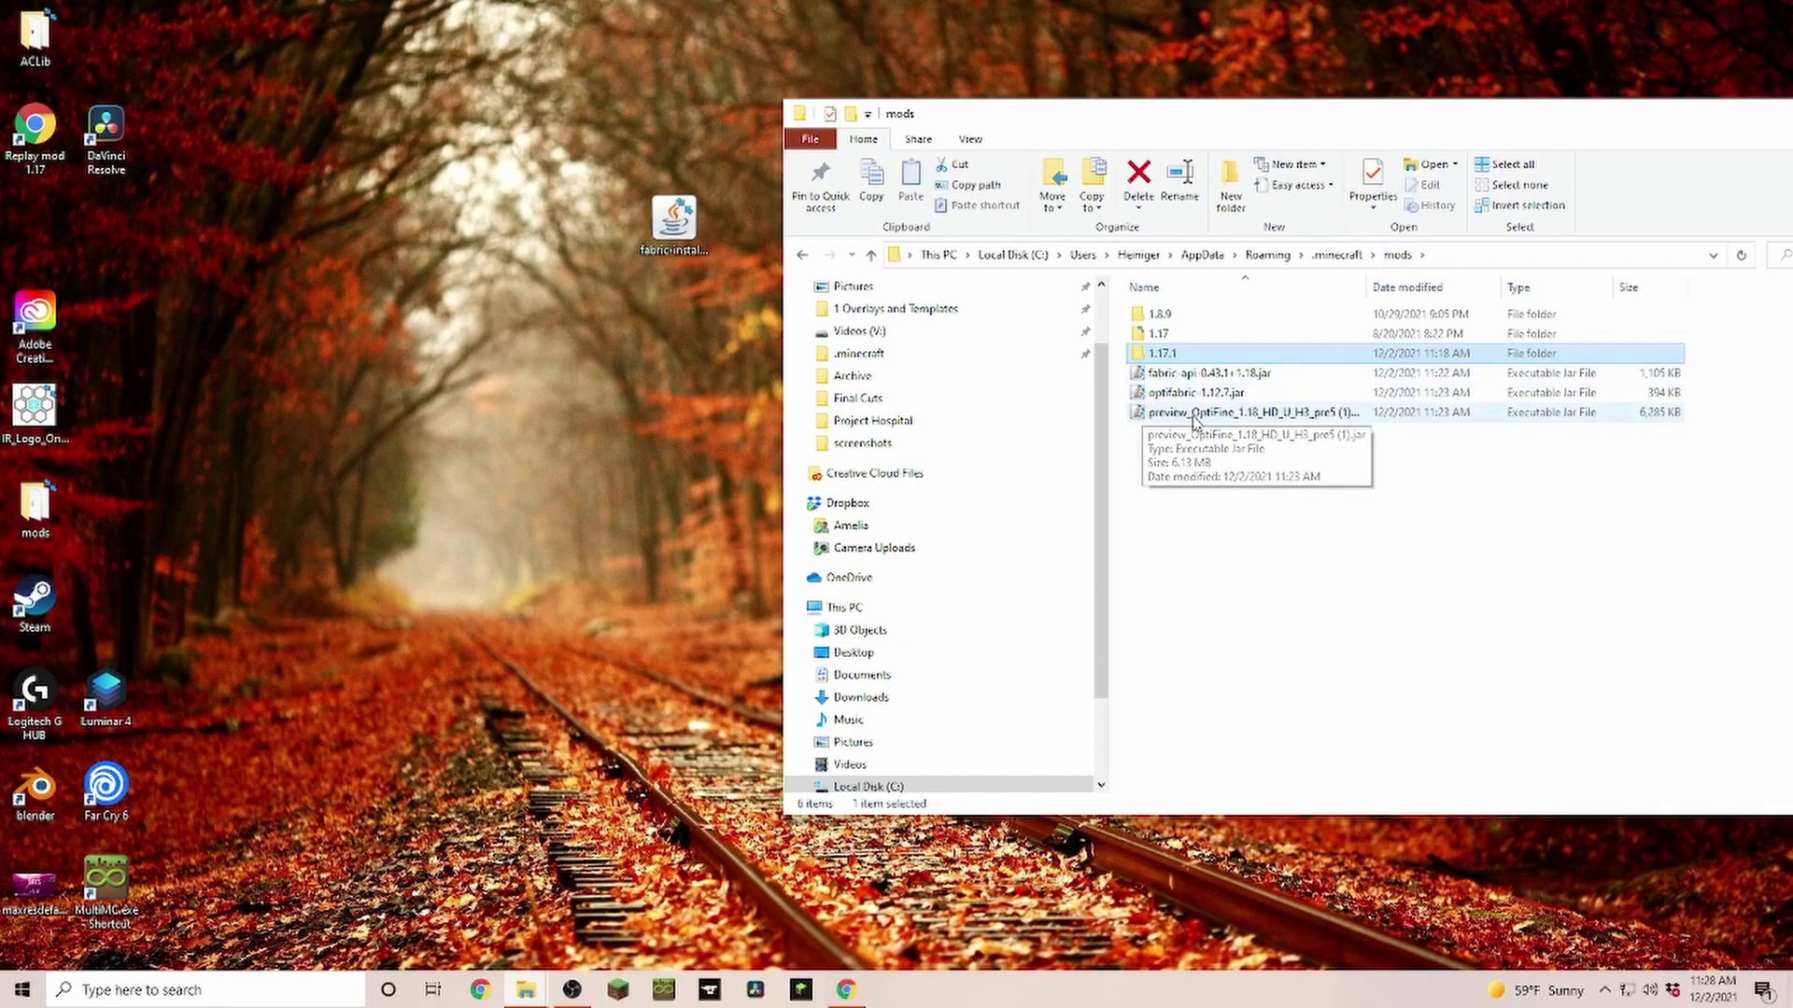
{"action": "left_click", "coordinate": [1195, 500]}
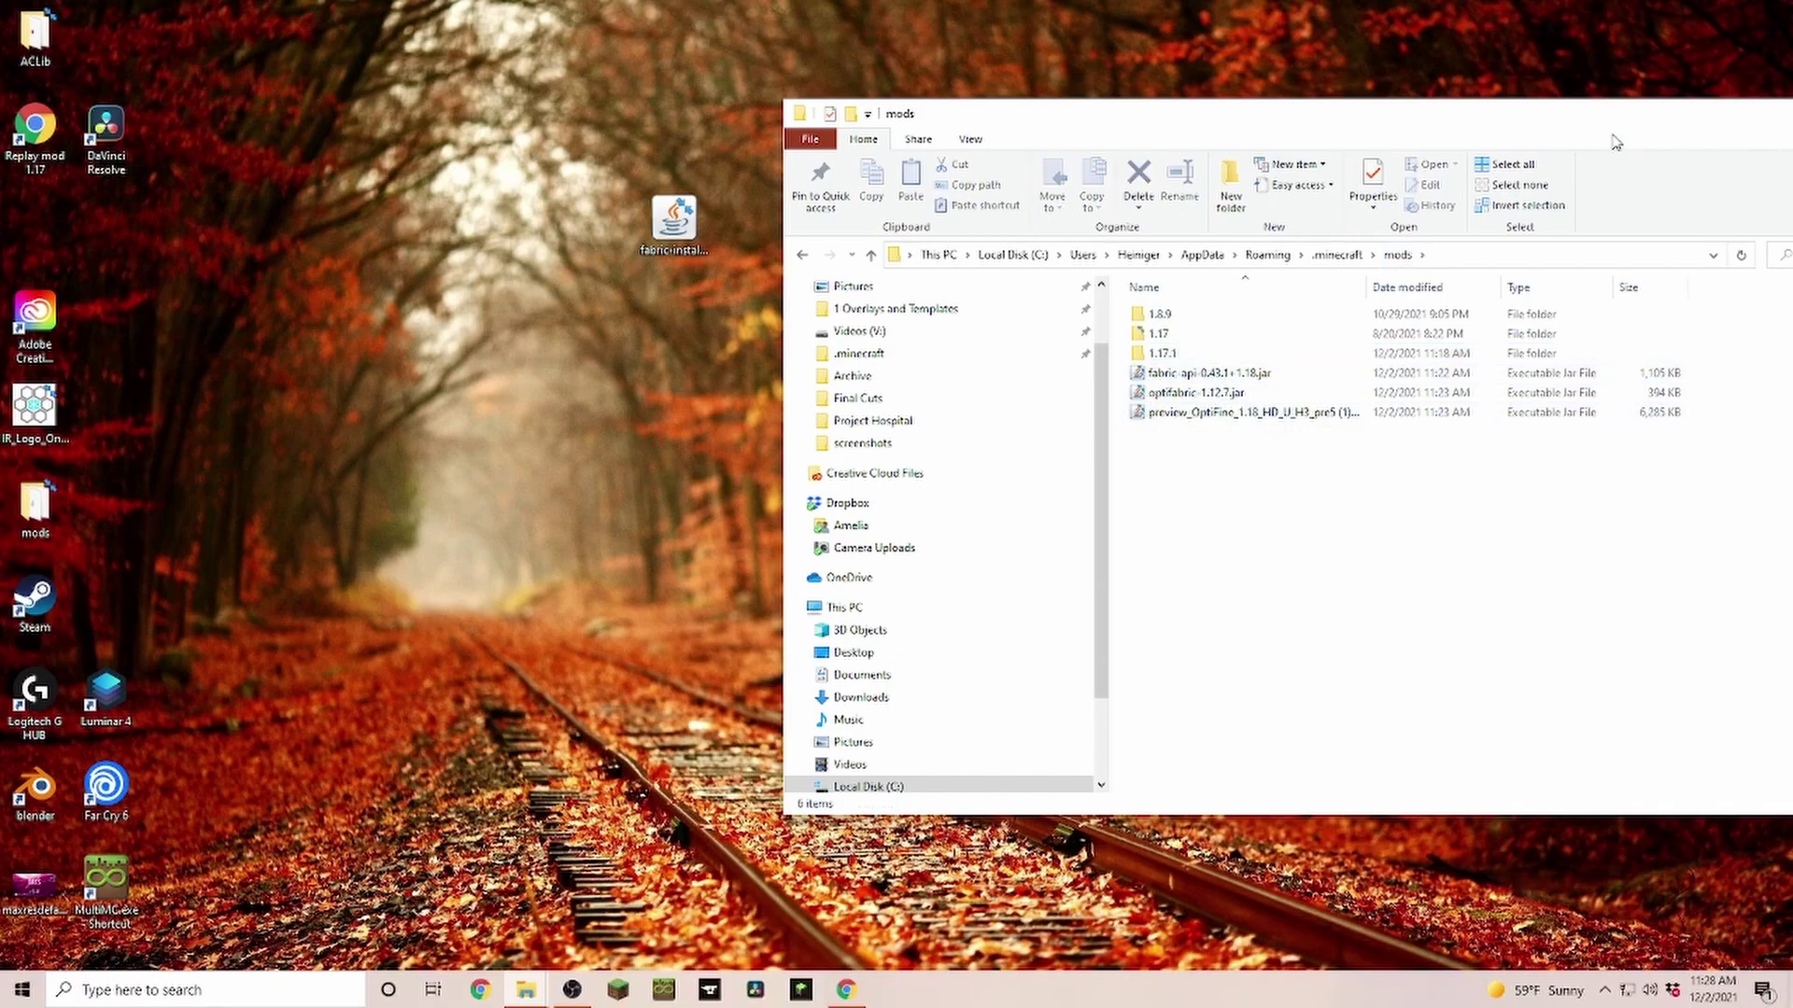
{"action": "key", "text": "super+d"}
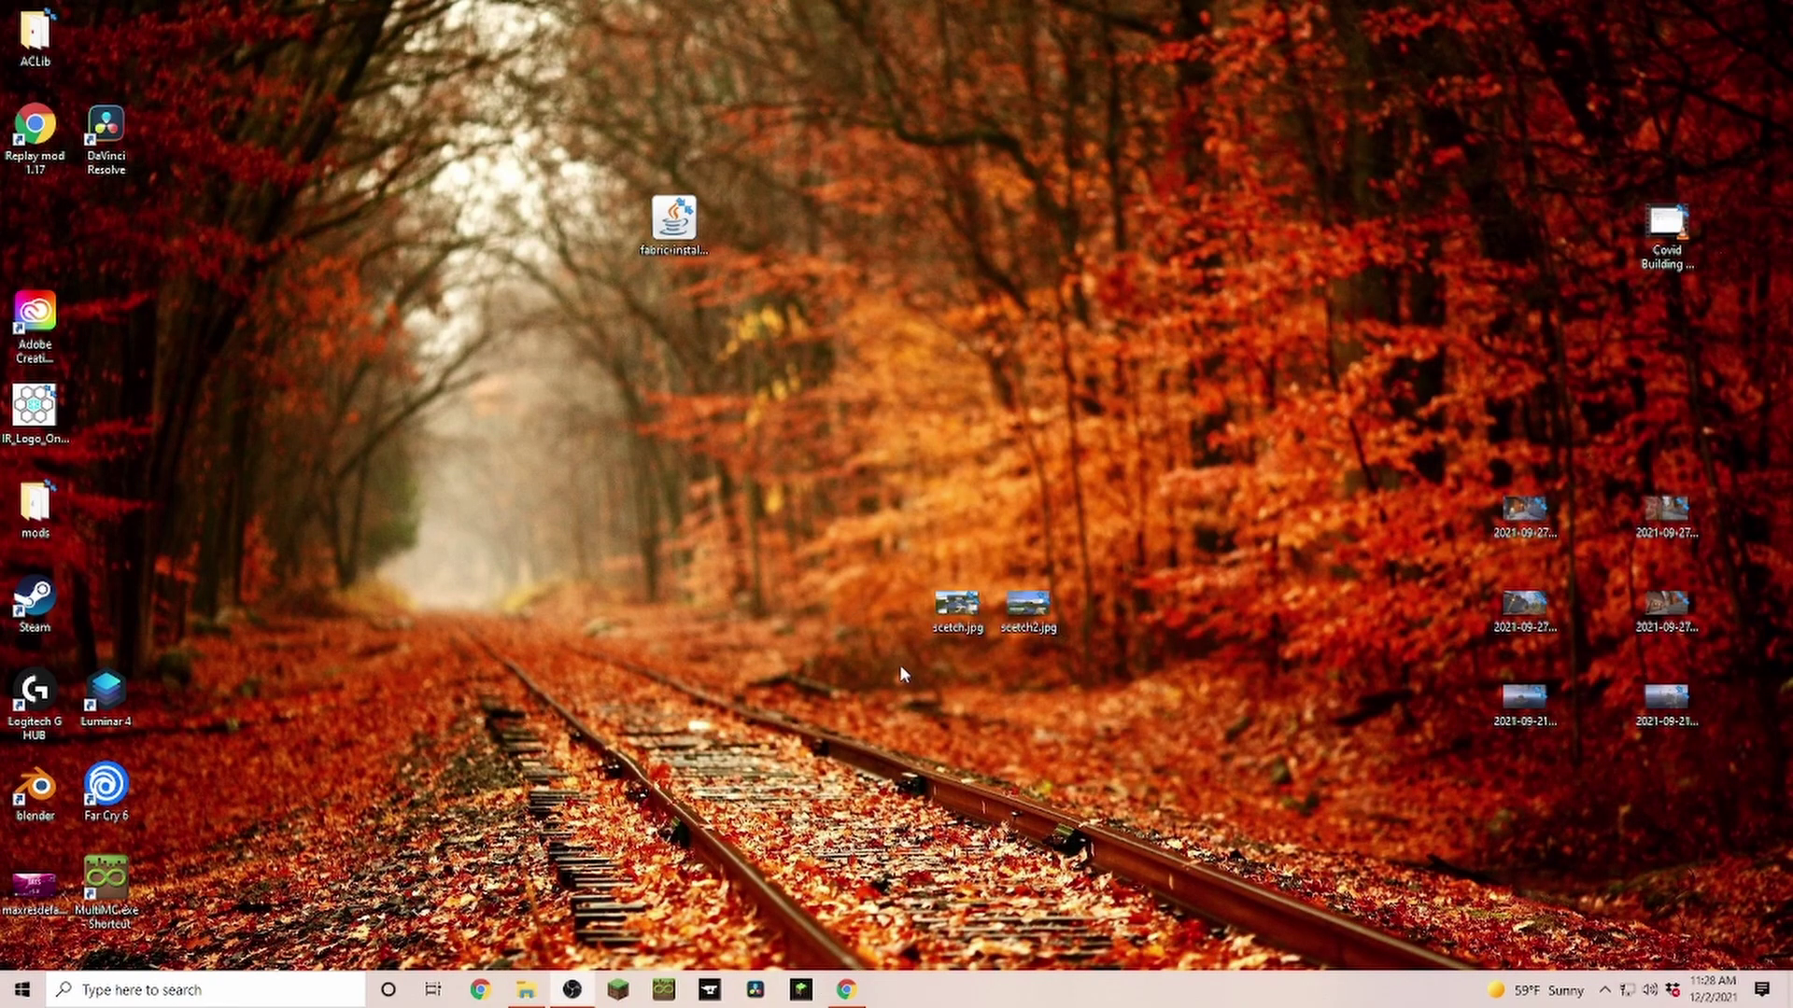
{"action": "left_click", "coordinate": [803, 991]}
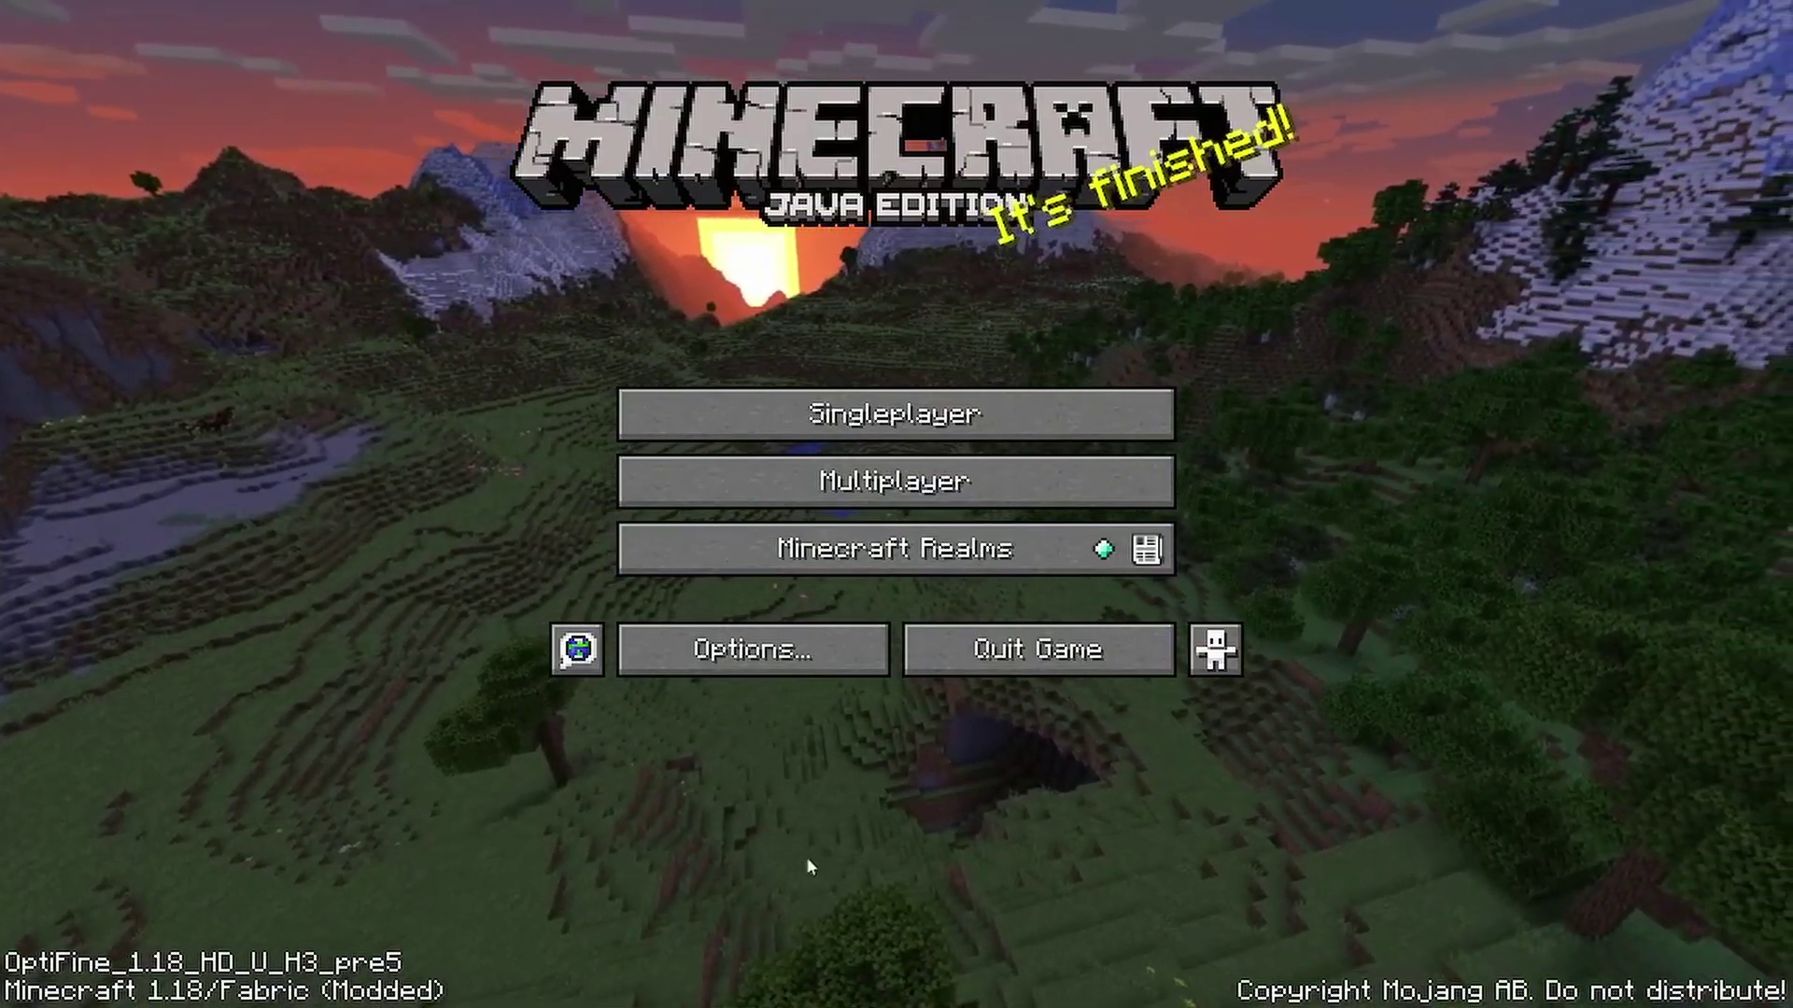
{"action": "left_click", "coordinate": [914, 419]}
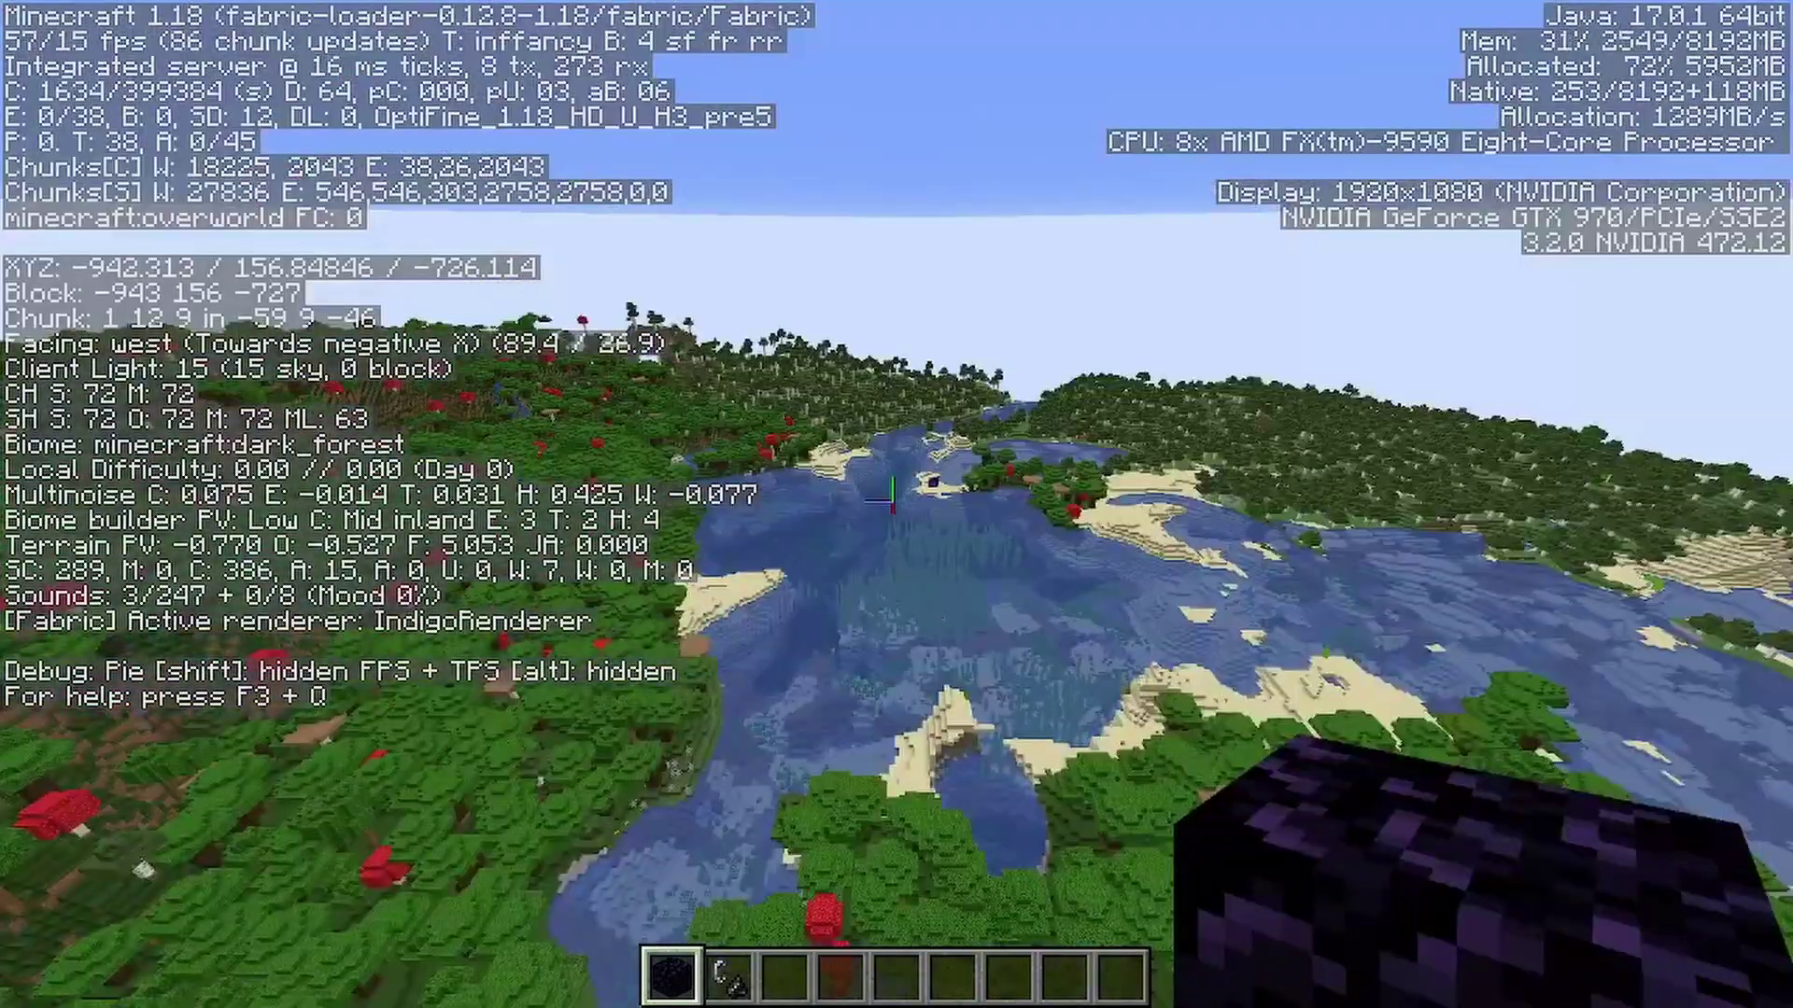
Test the OptiFine zoom key C, then turn east and fly over the dark forest to the river.
{"action": "key", "text": "c"}
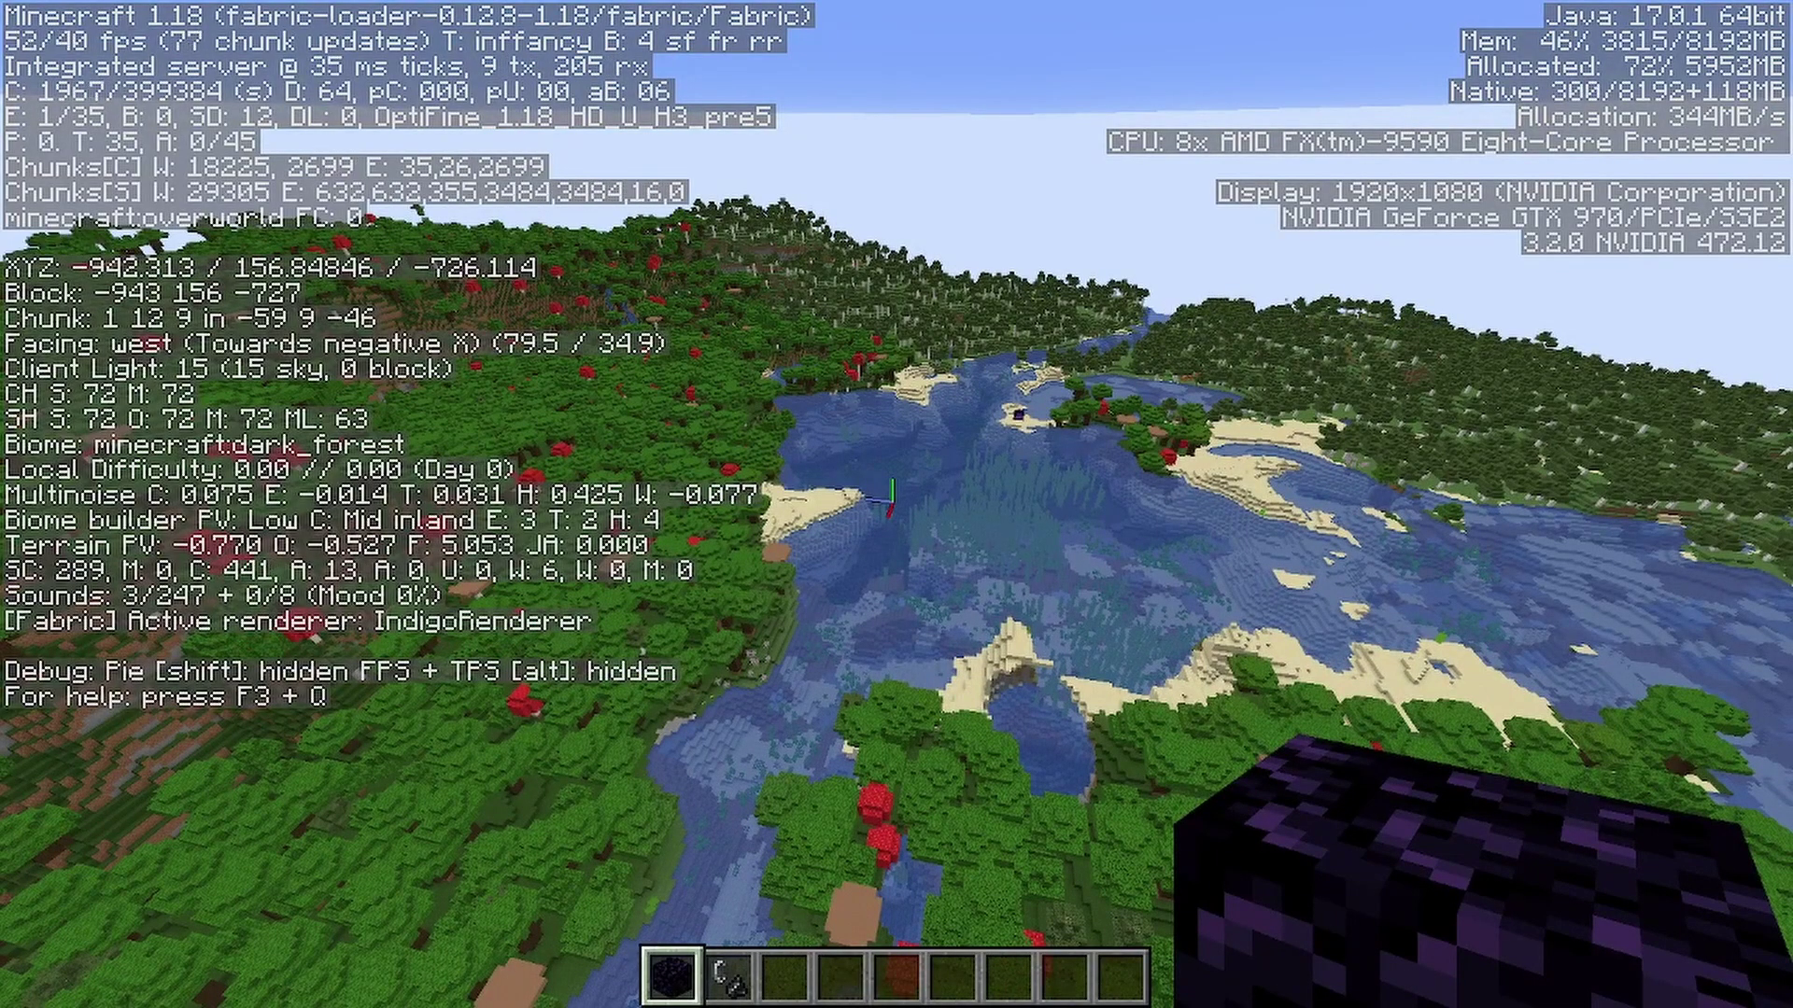
{"action": "key", "text": "d"}
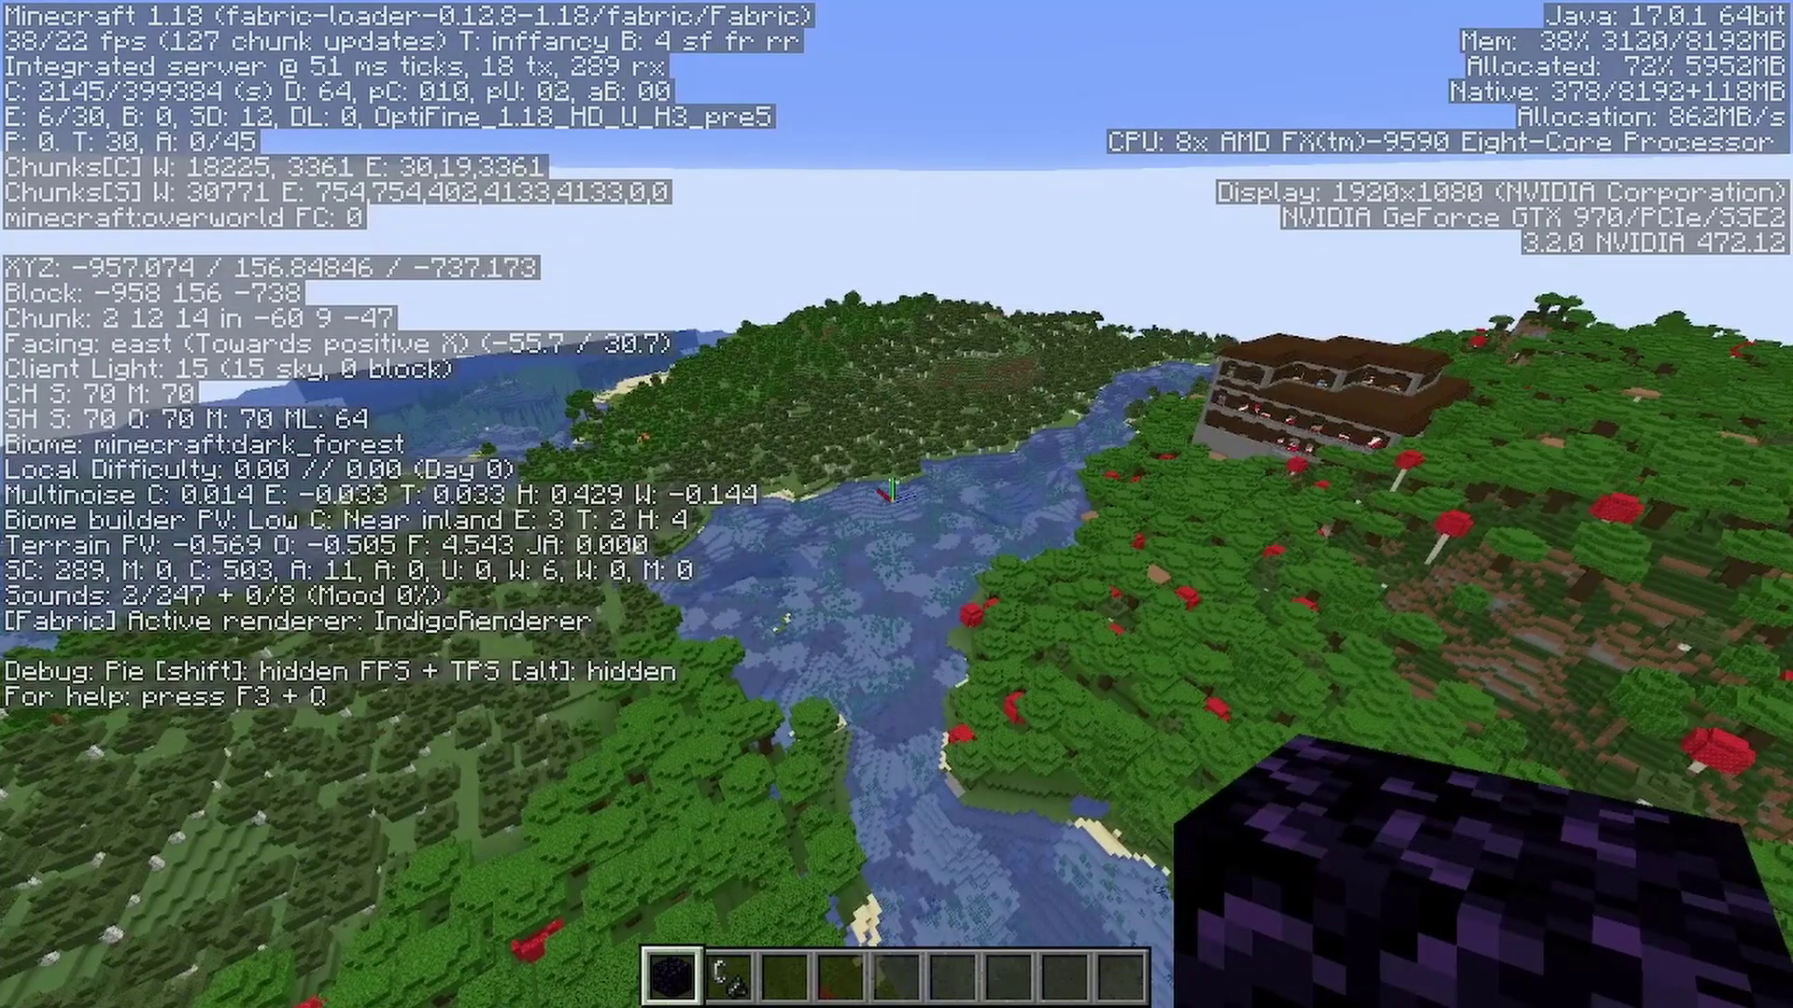
{"action": "key", "text": "w"}
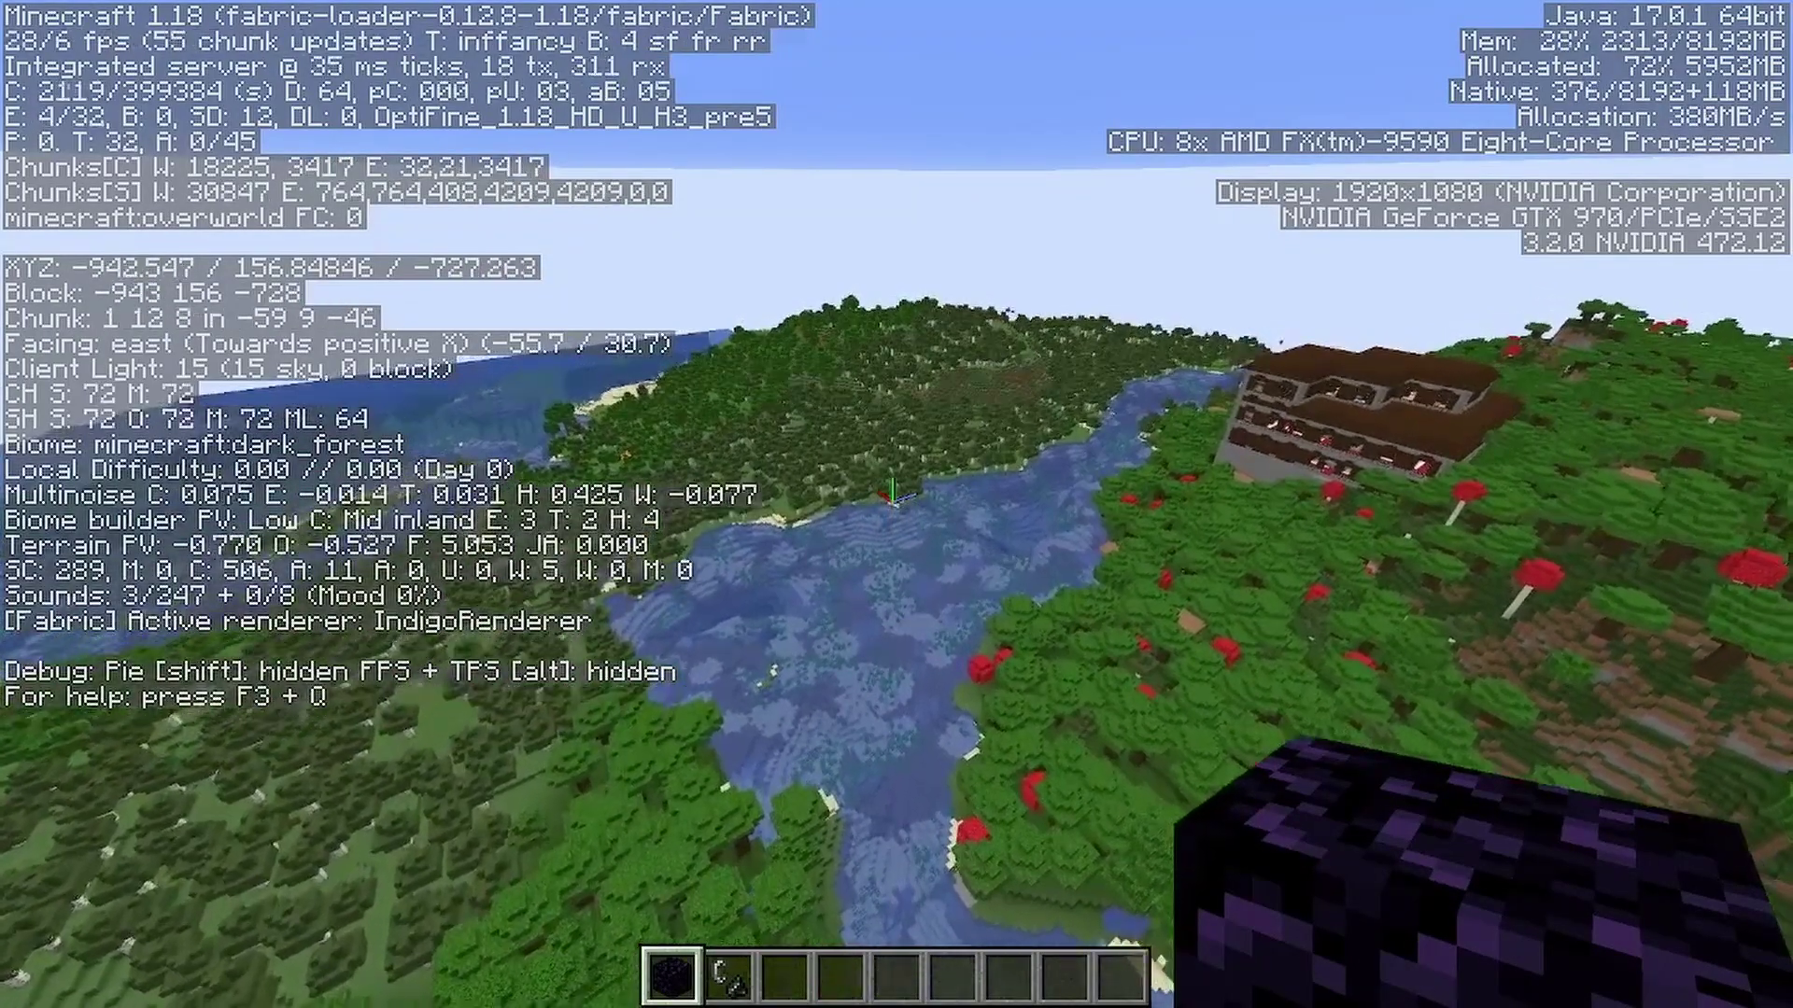
{"action": "key", "text": "w"}
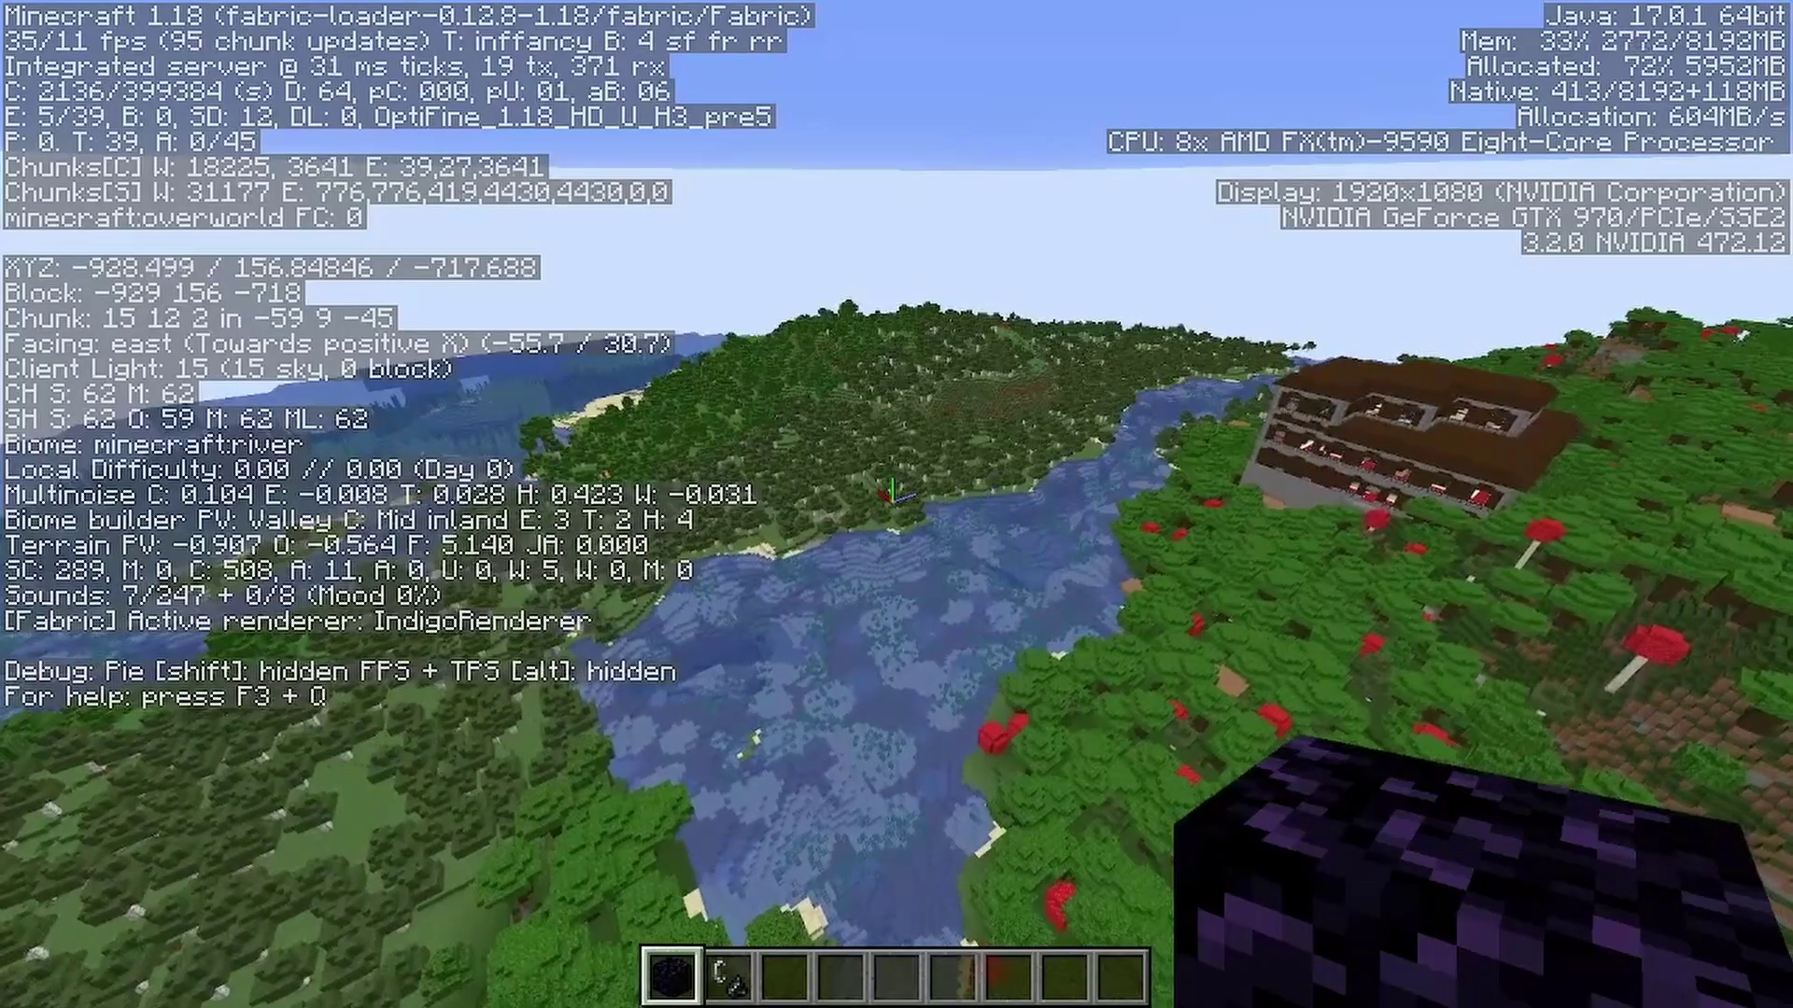